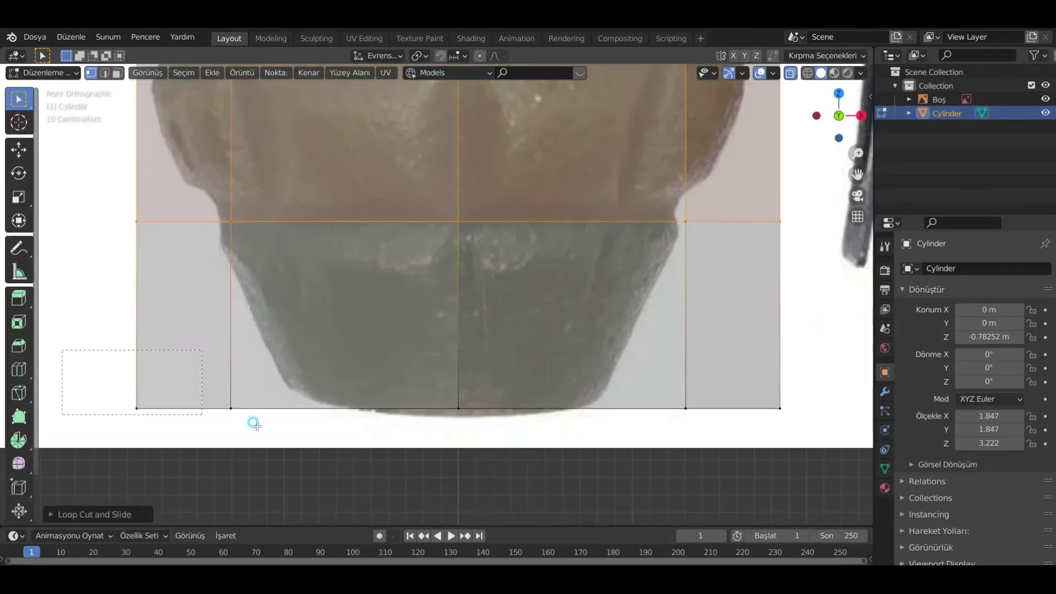
- Move and scale the cylinder's horizontal edge loops to match the grenade reference outline from the base up to the neck
key(s)
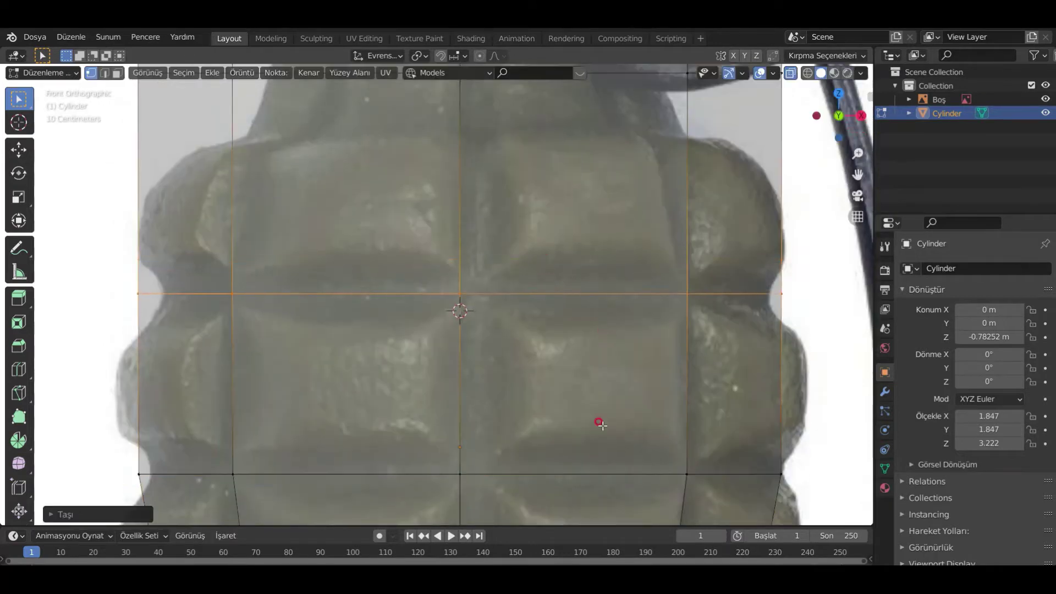
key(s)
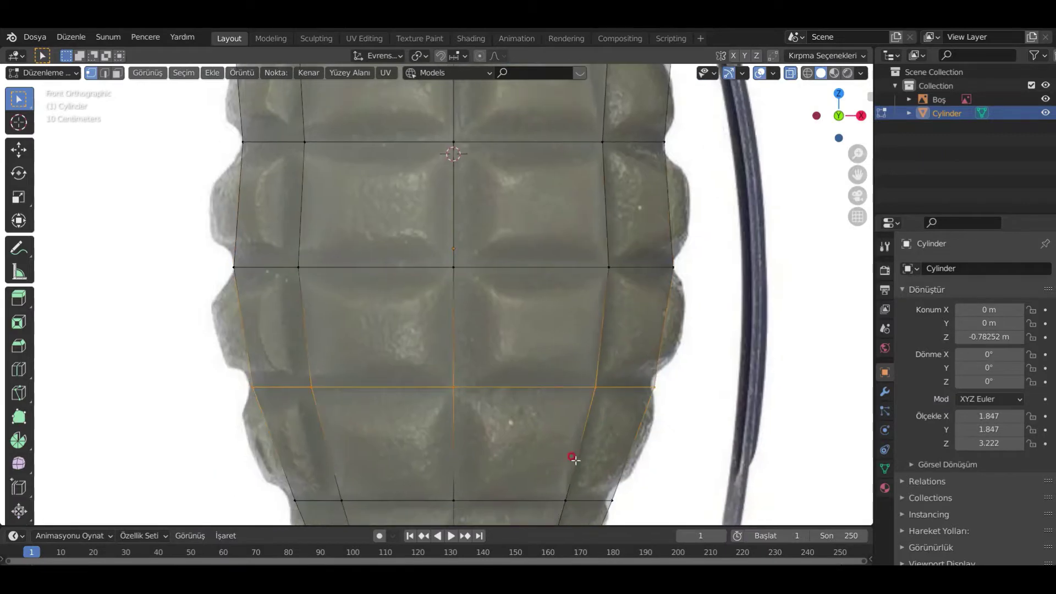
key(g)
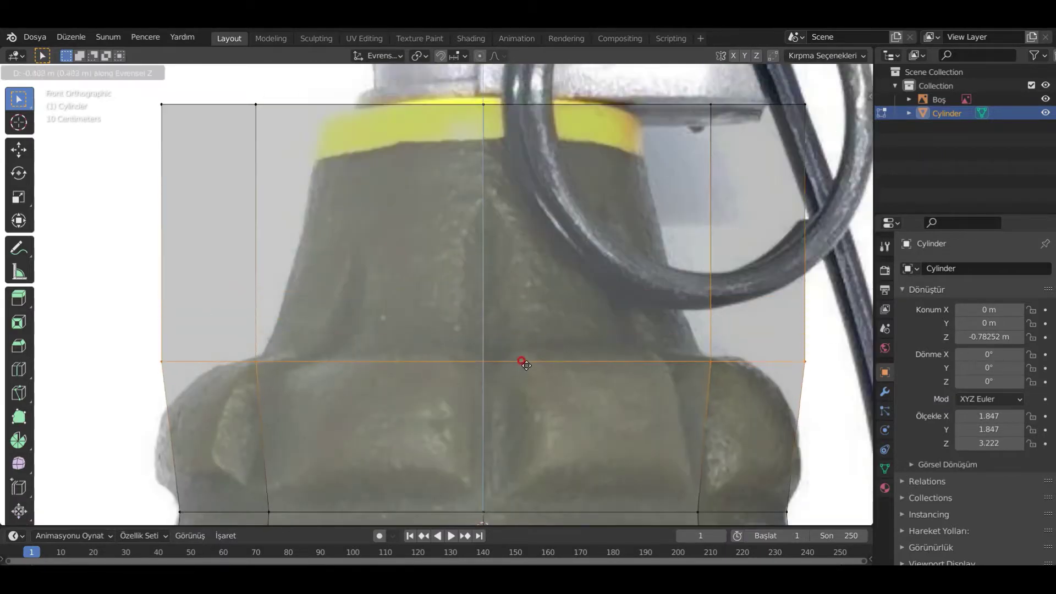
click(525, 365)
key(s)
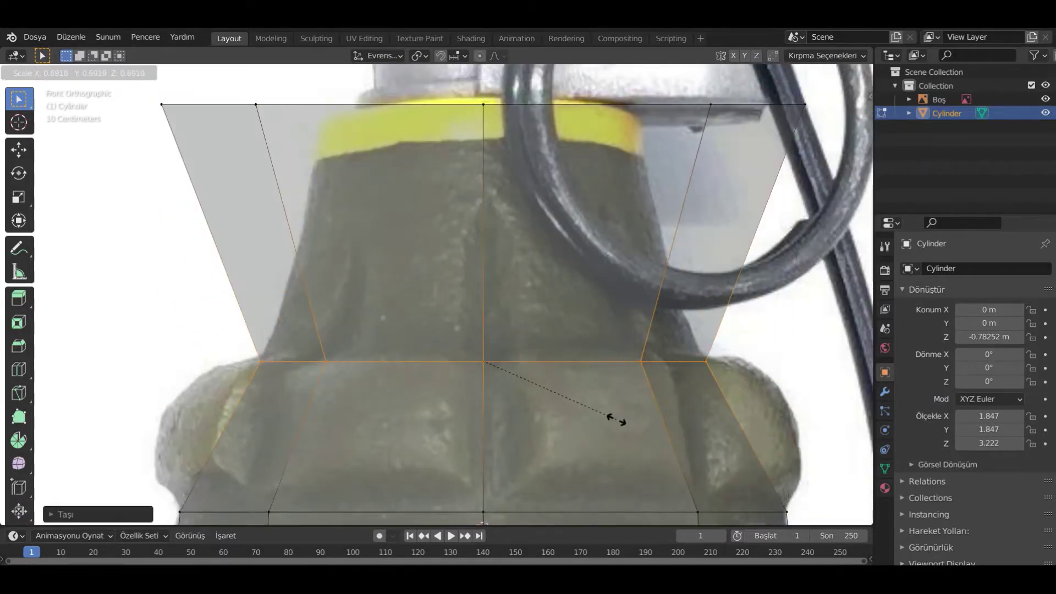
key(s)
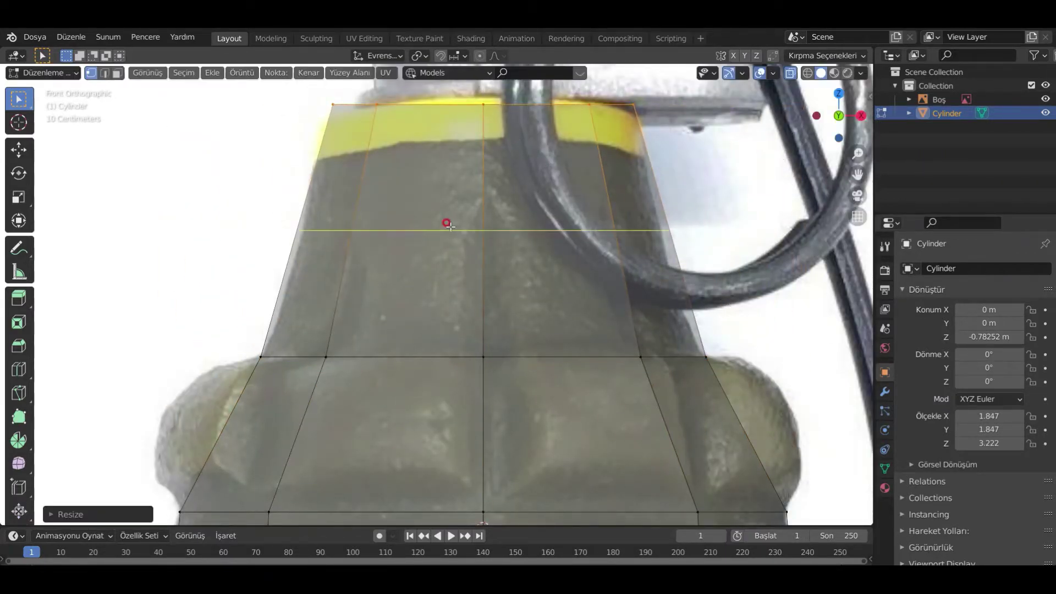
key(g)
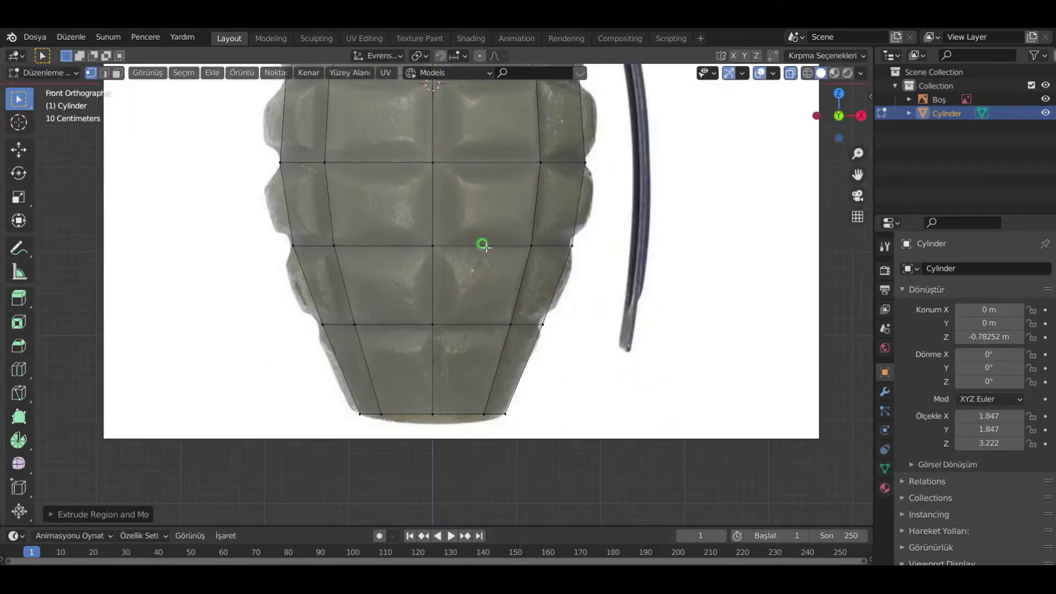
shift+middle_drag(486, 248, 500, 458)
key(3)
key(a)
scroll(515, 362, down, 2)
middle_drag(515, 362, 451, 421)
shift+middle_drag(562, 199, 591, 433)
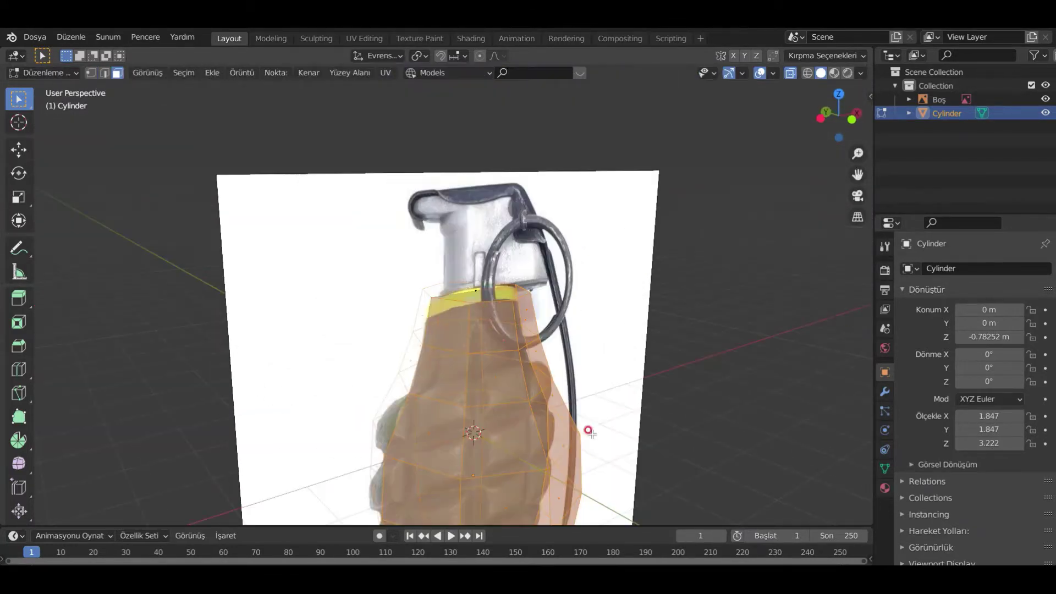
key(1)
key(i)
key(i)
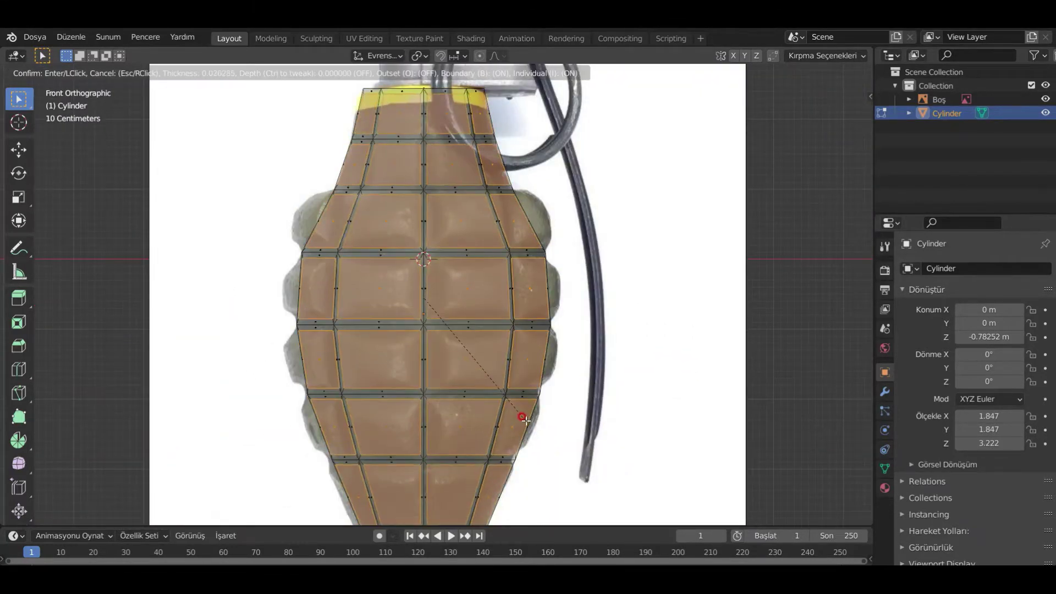
right_click(452, 290)
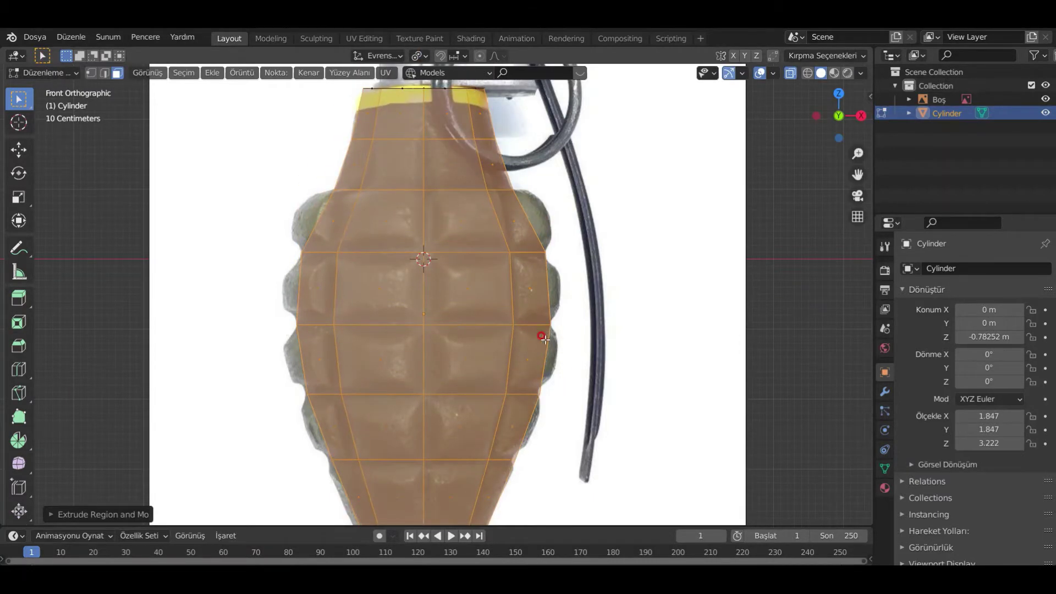
- Inset one vertical column of side faces individually, then extrude them outward and scale them down into raised blocks
middle_drag(545, 339, 512, 344)
alt+click(440, 270)
middle_drag(431, 337, 456, 342)
key(i)
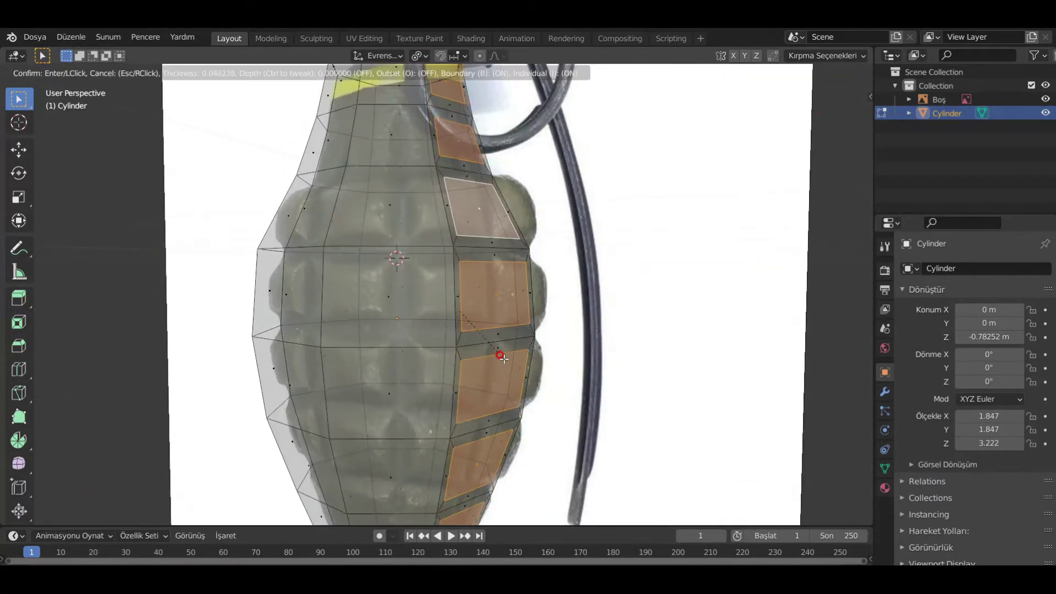
click(594, 414)
key(1)
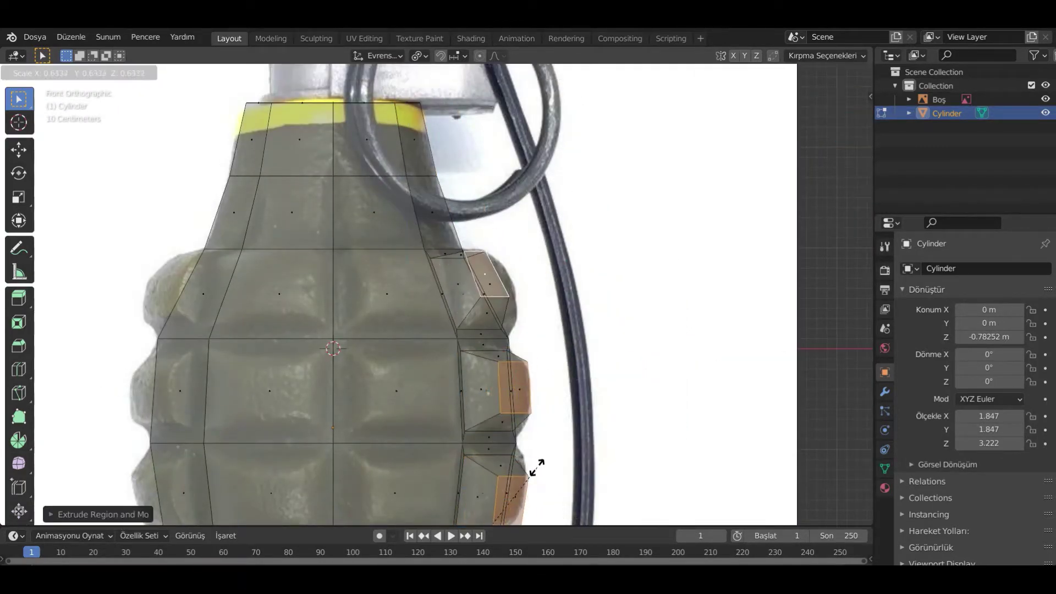
click(536, 468)
- Move the grenade reference image along the Y axis so that it sits behind the cylinder
shift+middle_drag(531, 468, 540, 118)
middle_drag(486, 375, 629, 328)
key(alt+z)
key(Tab)
click(632, 330)
key(g)
key(y)
click(735, 431)
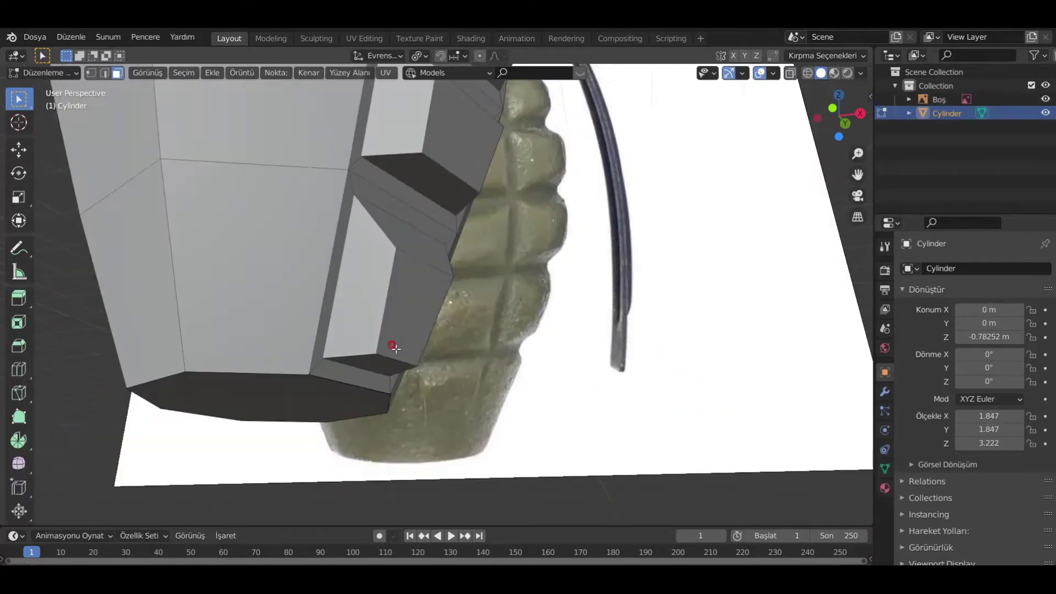
- Reposition the raised faces of the lower blocks in front view to follow the reference outline
key(1)
key(alt+z)
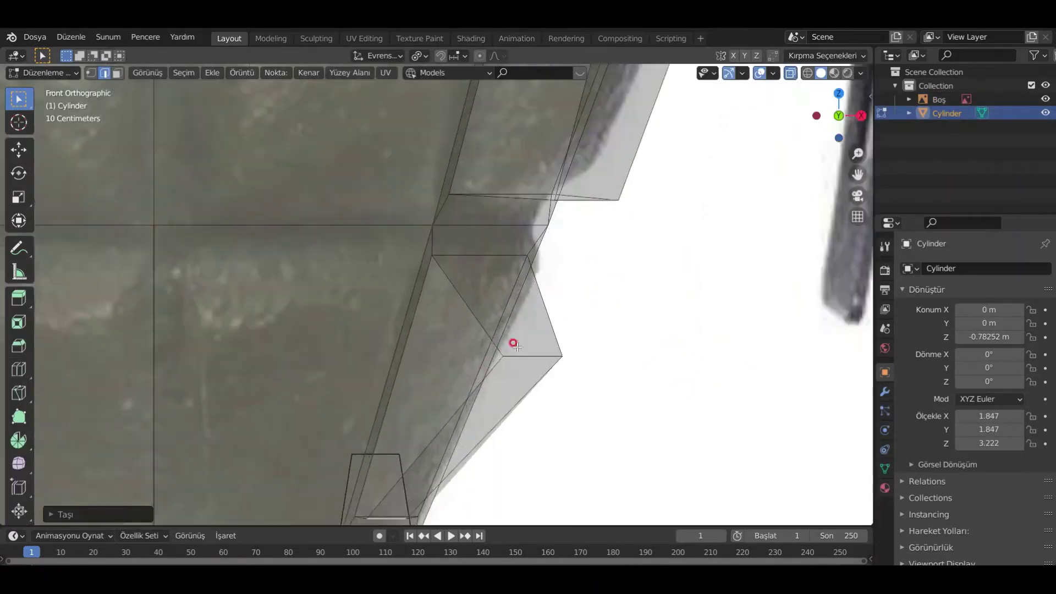
shift+middle_drag(582, 261, 533, 418)
key(3)
click(562, 343)
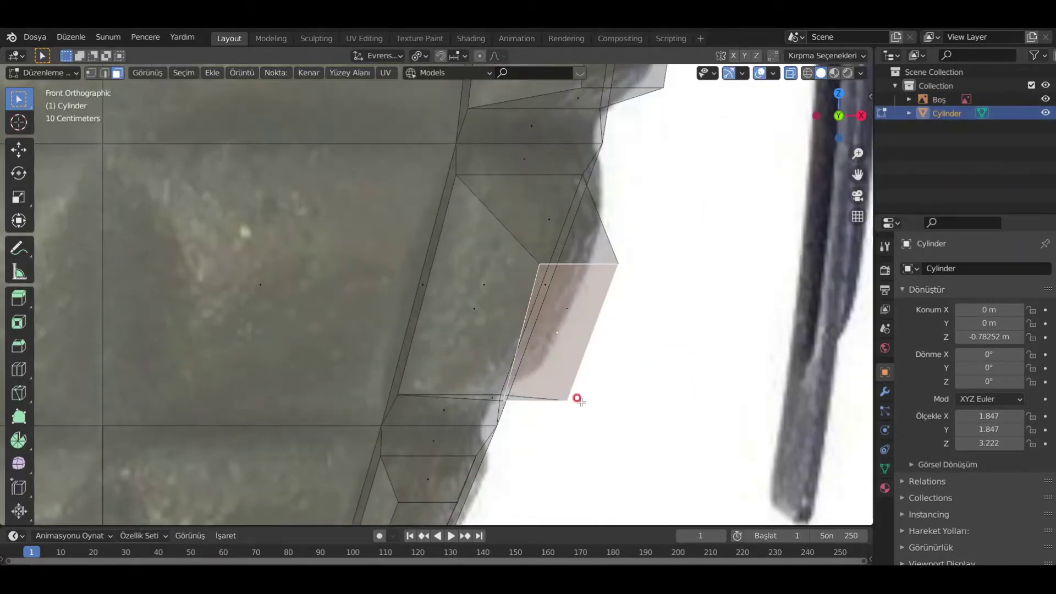
click(558, 354)
shift+middle_drag(605, 132, 556, 402)
click(572, 293)
click(660, 376)
- Move the second block's raised face and the top block's upper edge outward to fit the reference outline
shift+middle_drag(622, 129, 589, 451)
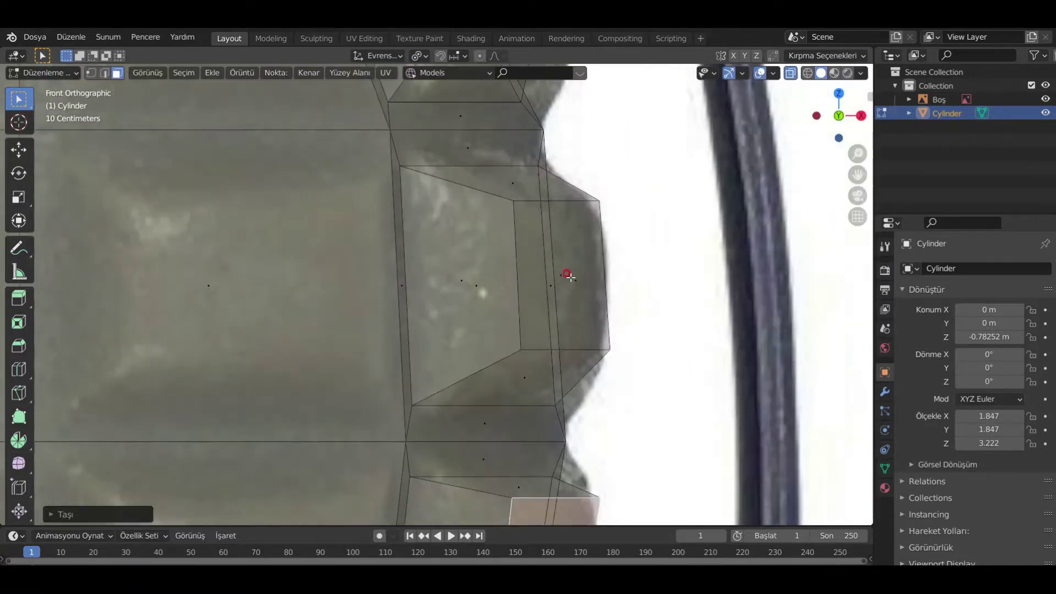
click(566, 276)
key(g)
click(583, 264)
shift+middle_drag(627, 238, 617, 414)
click(483, 243)
key(g)
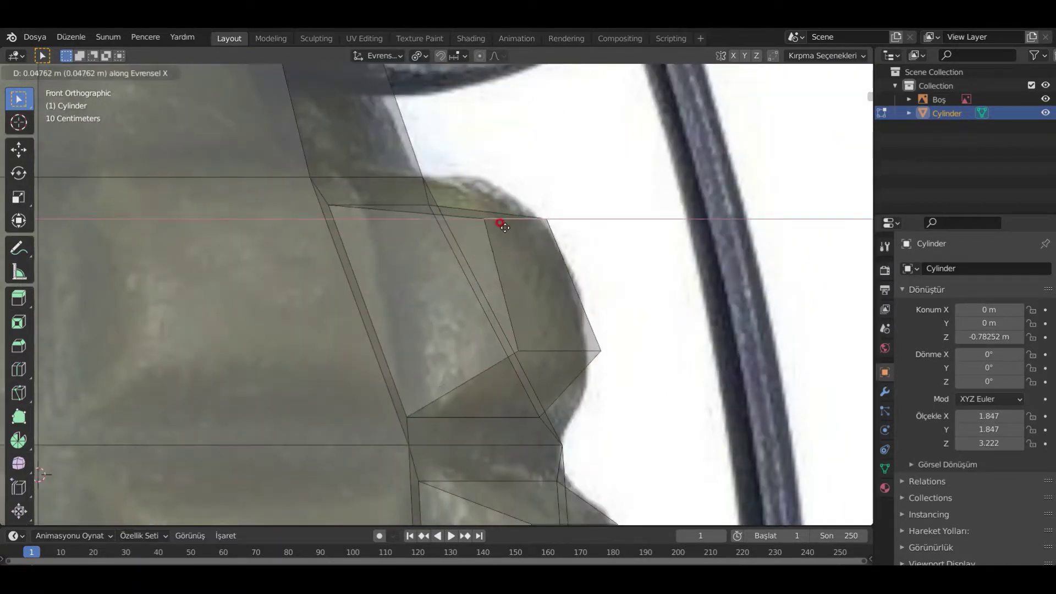
click(605, 397)
- Adjust the position of the top raised block's upper outer edge in perspective view
key(alt+z)
middle_drag(639, 275, 604, 382)
click(414, 321)
key(g)
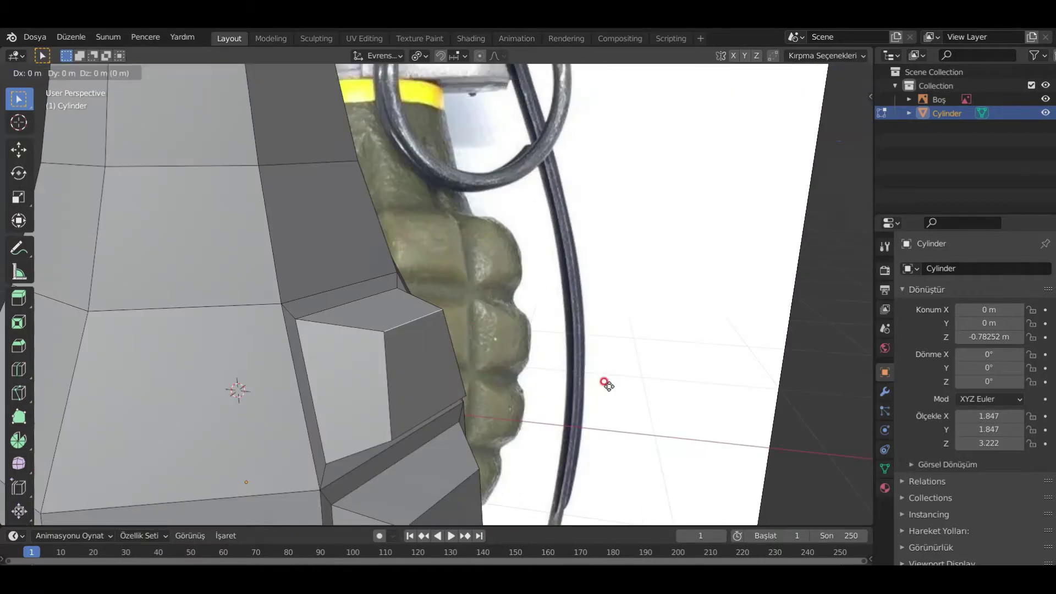
- Select the edges around the outer faces of all raised blocks and bevel them with several segments
shift+middle_drag(475, 421, 474, 300)
alt+shift+click(467, 382)
shift+middle_drag(468, 414, 464, 300)
alt+shift+click(448, 329)
alt+shift+click(398, 498)
shift+middle_drag(401, 497, 420, 352)
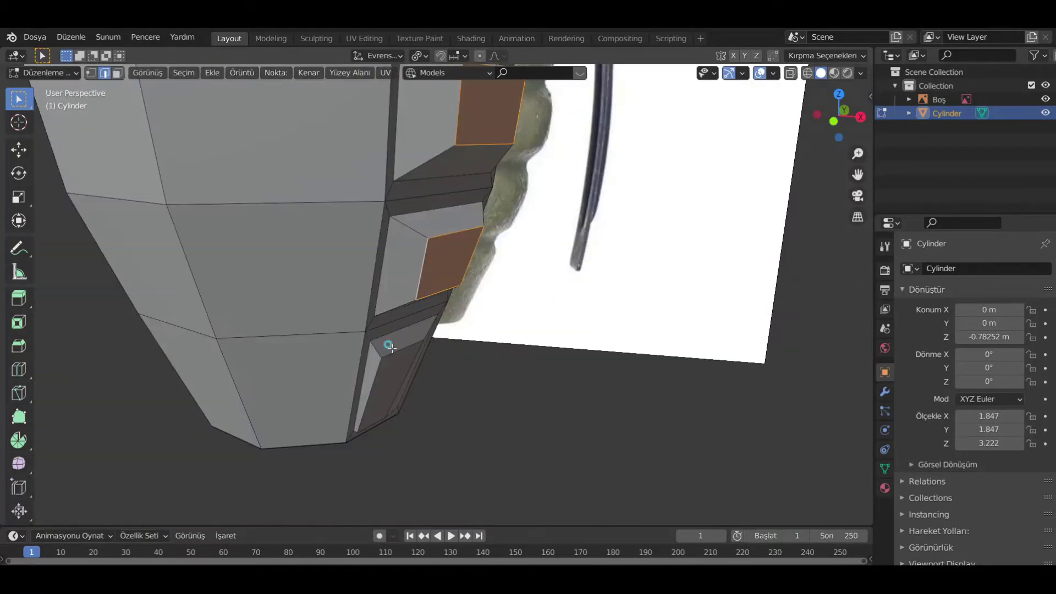
alt+shift+click(380, 413)
scroll(429, 418, down, 3)
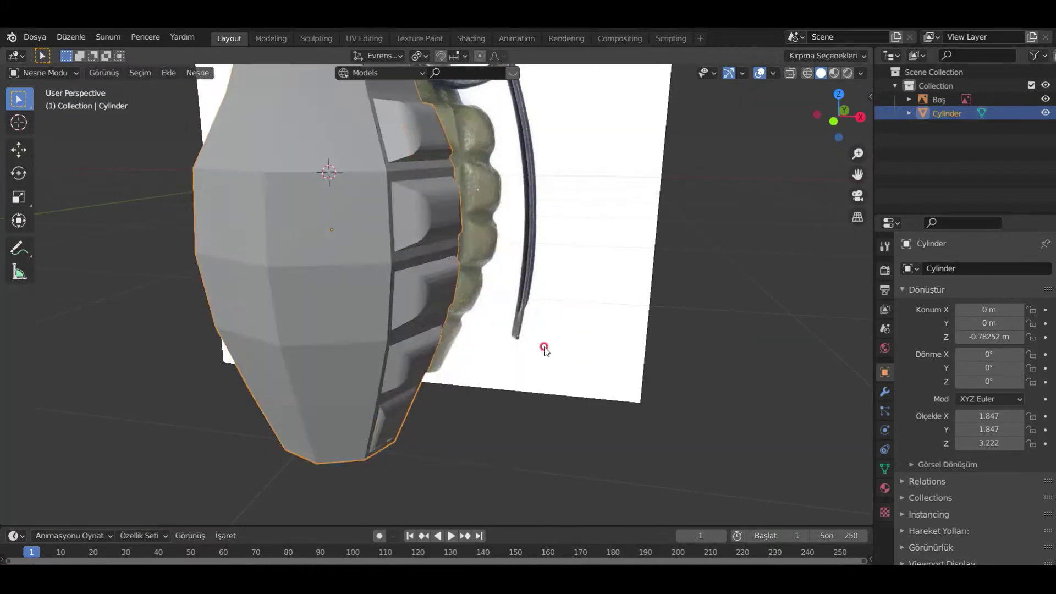
- Scale the edge loop in the groove between the second and third block rows to match the reference outline
middle_drag(543, 348, 398, 287)
key(Tab)
scroll(398, 287, up, 3)
key(KP_1)
key(alt+z)
scroll(504, 155, up, 3)
shift+middle_drag(504, 156, 538, 210)
click(465, 184)
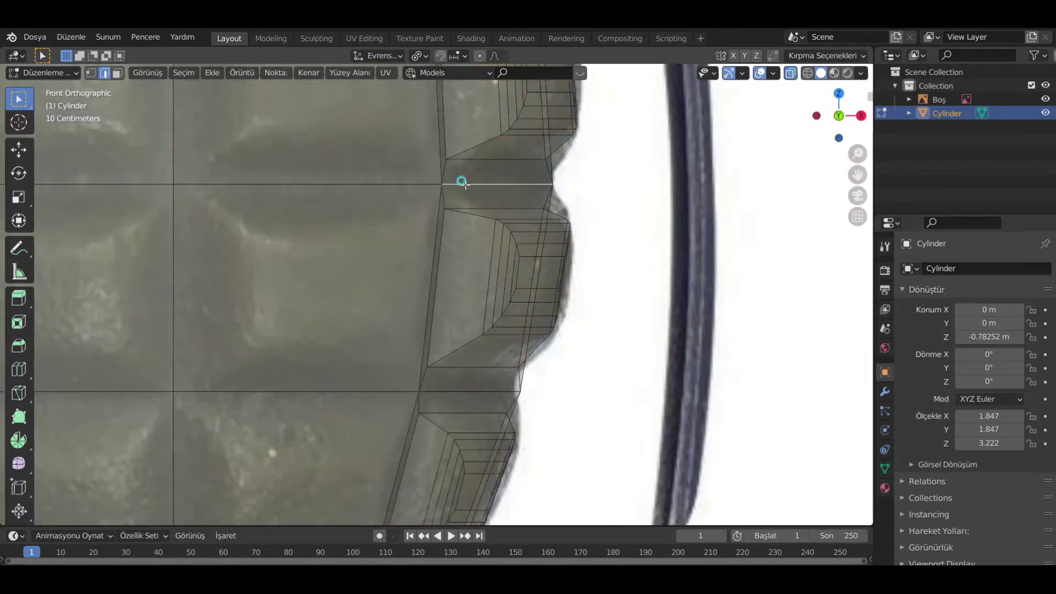
click(630, 433)
- Scale the edge loops in the two lower grooves to match the reference outline
alt+click(429, 411)
key(s)
shift+middle_drag(573, 435, 678, 232)
click(588, 448)
alt+click(412, 422)
shift+middle_drag(356, 423, 395, 331)
key(s)
click(636, 417)
- Scale the edge loop in the groove between the first and second block rows to fit the reference
shift+middle_drag(622, 132, 561, 473)
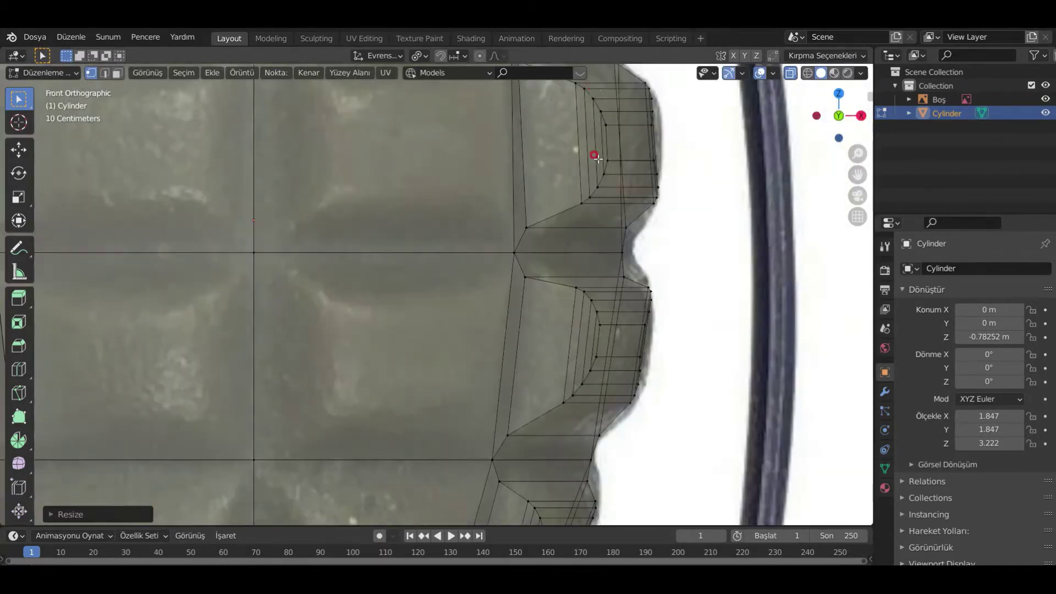
alt+click(495, 293)
key(s)
click(667, 321)
- Delete the plain faces of the body, keeping only the column of raised blocks
key(Tab)
middle_drag(572, 274, 453, 322)
scroll(452, 322, down, 4)
key(Tab)
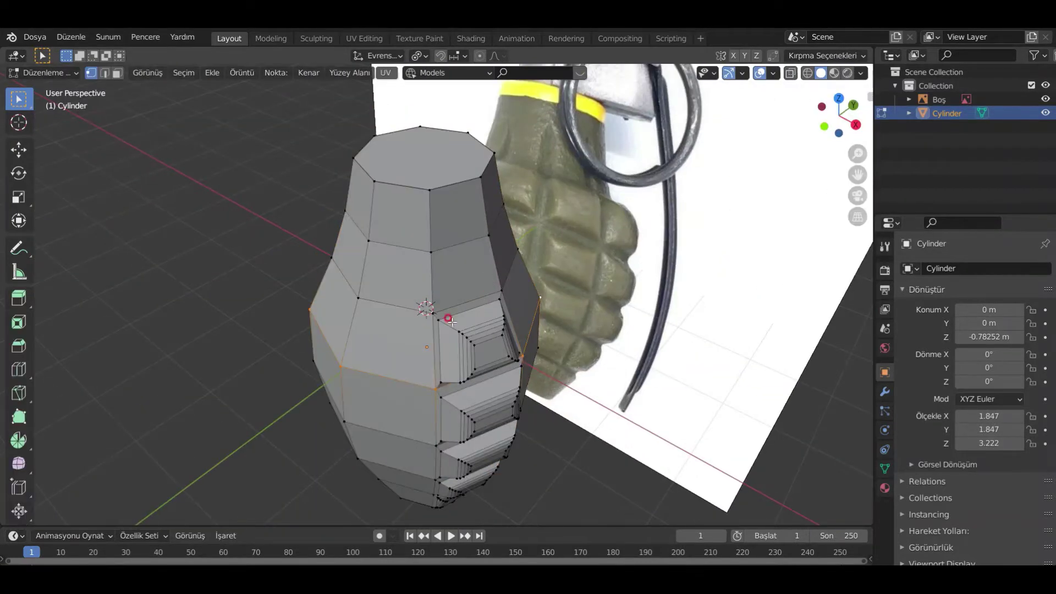
alt+shift+click(356, 226)
middle_drag(356, 226, 556, 414)
key(x)
click(533, 380)
- Spin the whole block column 360° around the Z axis and adjust the number of steps
key(a)
click(533, 260)
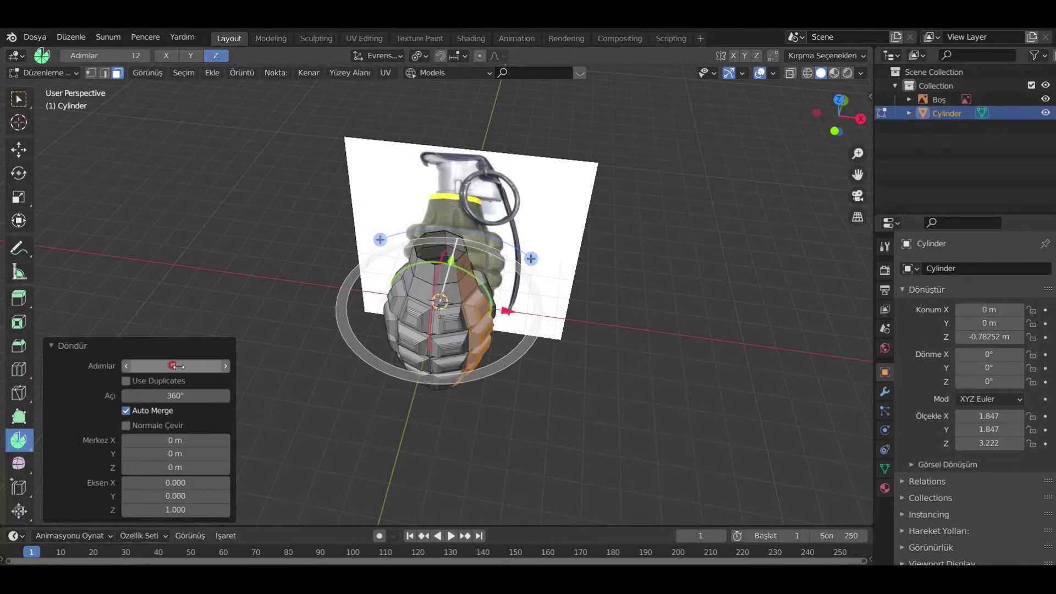
scroll(479, 316, up, 8)
middle_drag(478, 316, 550, 253)
click(130, 368)
click(129, 367)
click(129, 368)
click(226, 368)
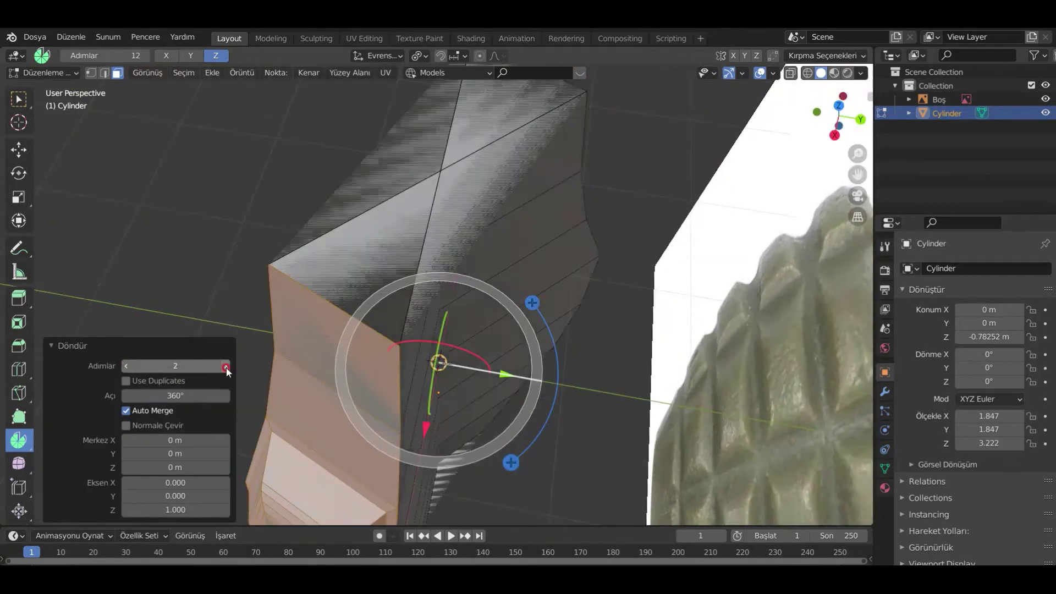
click(226, 367)
click(226, 367)
click(226, 367)
click(226, 368)
click(226, 367)
- Inspect the spun body from above and select the narrow leftover faces around its open top
middle_drag(282, 240, 446, 309)
key(Tab)
scroll(350, 291, down, 4)
scroll(485, 386, up, 4)
key(Tab)
click(19, 99)
scroll(416, 462, up, 5)
click(531, 505)
middle_drag(550, 385, 682, 264)
shift+click(688, 184)
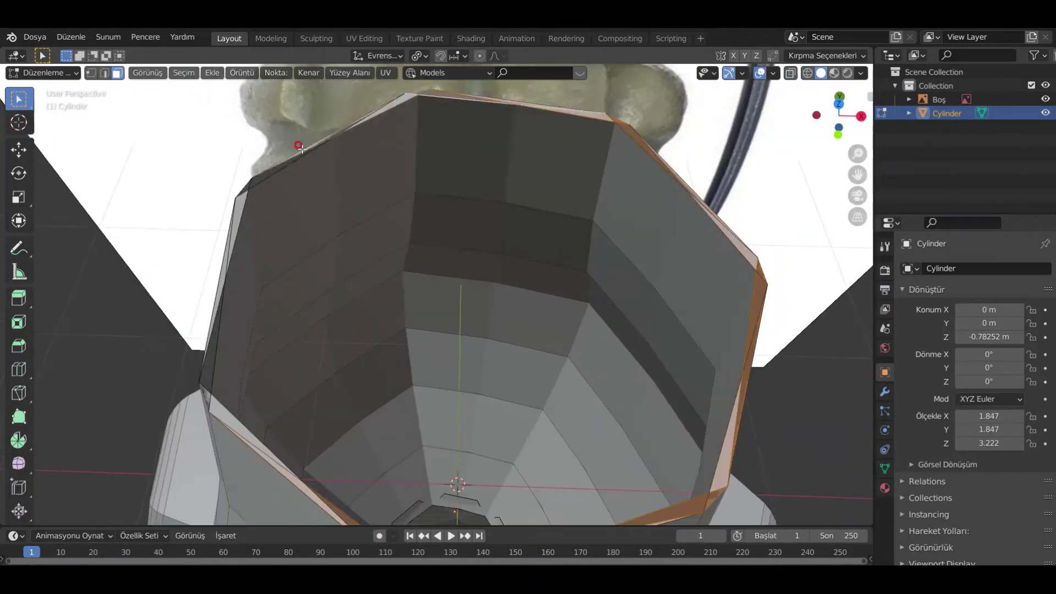
- Undo the spin back to the single column of raised blocks
middle_drag(235, 402, 535, 238)
scroll(460, 240, down, 4)
key(ctrl+z)
key(ctrl+z)
key(ctrl+z)
key(ctrl+z)
key(ctrl+z)
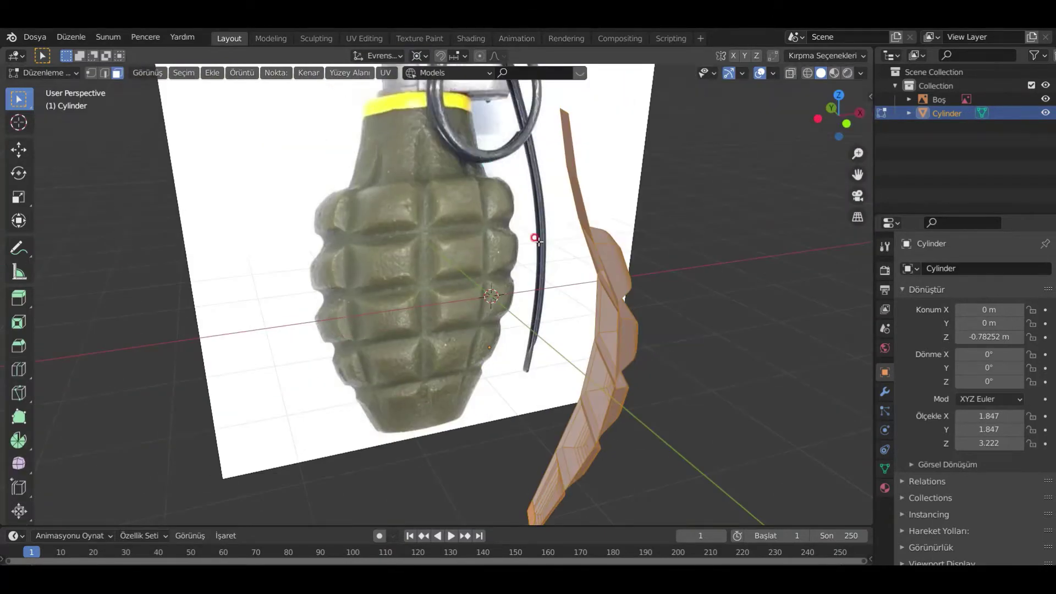
- Spin the block column 360° around the Z axis with the steps reduced to 3
click(18, 440)
drag(536, 331, 465, 417)
click(126, 368)
click(126, 368)
click(126, 367)
click(126, 367)
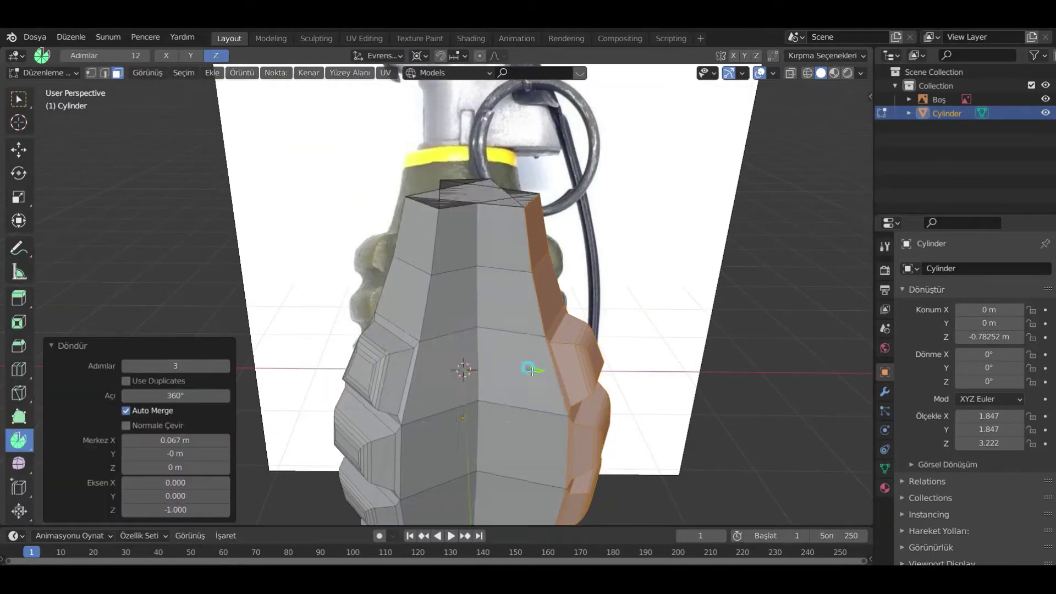
- Try shifting the spin with the gizmo, then undo the last spin change
mouse_move(532, 371)
mouse_down()
mouse_move(749, 393)
mouse_move(523, 371)
mouse_up()
middle_drag(458, 334, 583, 354)
drag(352, 342, 333, 338)
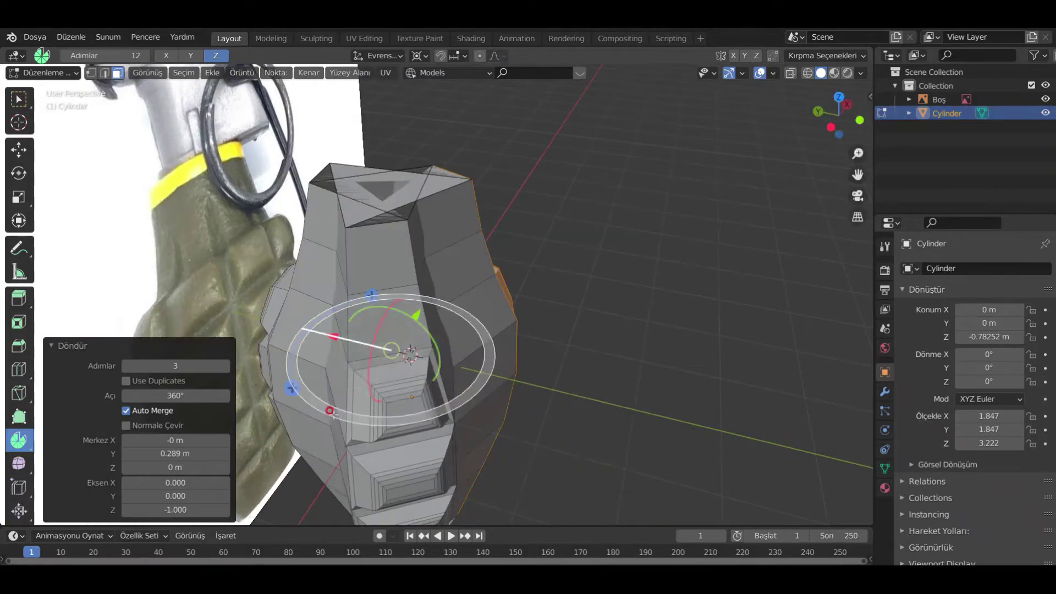
key(ctrl+z)
- Spin the block column around the Z axis again and increase the number of steps
click(292, 389)
click(224, 368)
click(224, 368)
click(223, 367)
middle_drag(352, 308, 632, 391)
click(18, 99)
click(51, 346)
- Inspect the spun grenade body from several sides, then undo the spin
scroll(490, 318, up, 3)
click(611, 330)
middle_drag(490, 319, 445, 304)
scroll(445, 303, down, 3)
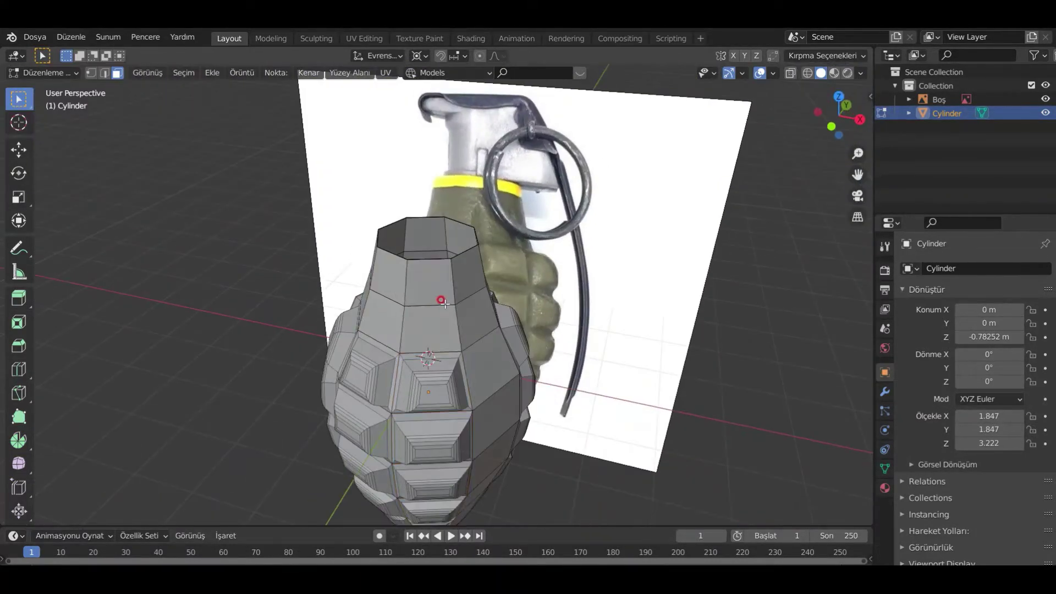
key(ctrl+z)
key(ctrl+z)
- Delete the face at the bottom end of the block column
middle_drag(454, 344, 501, 398)
scroll(635, 355, up, 4)
click(527, 297)
key(x)
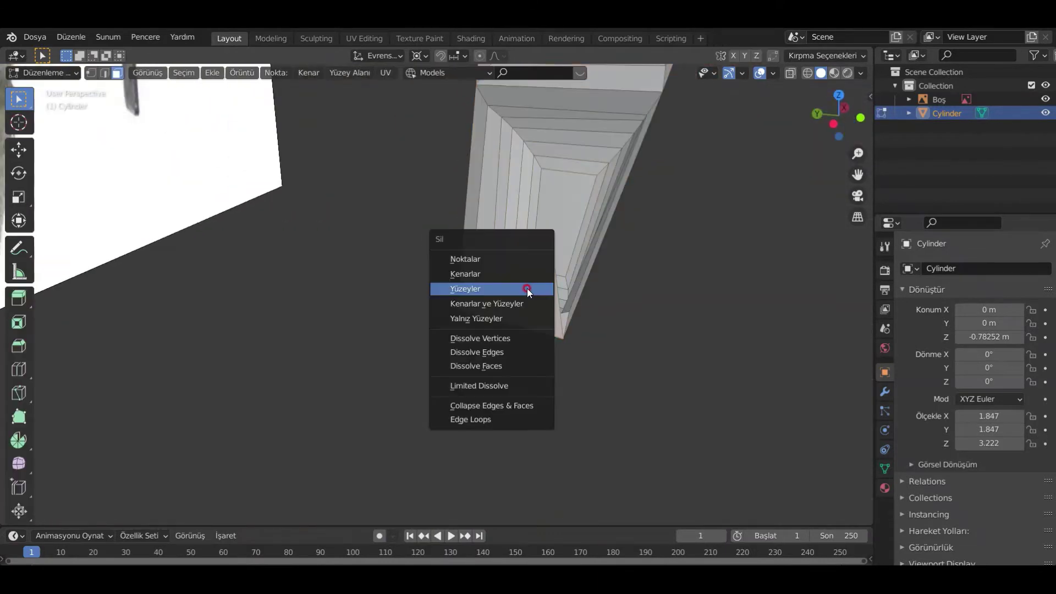
click(528, 289)
- Select the lower bevel edges of the bottommost raised block and move them along the Z axis
middle_drag(528, 289, 423, 236)
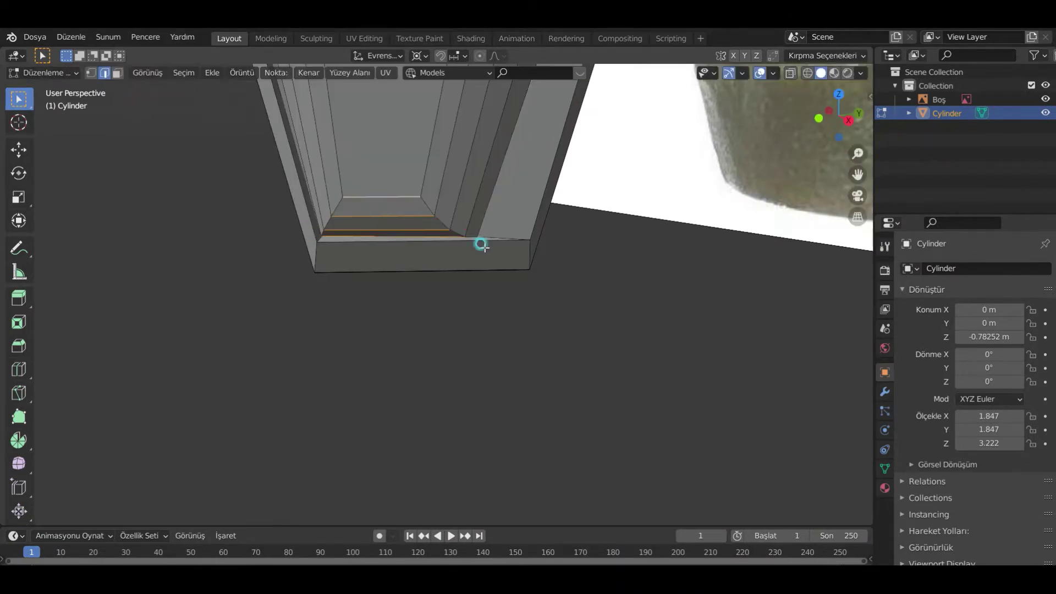
middle_drag(485, 248, 367, 344)
shift+click(367, 344)
key(KP_3)
scroll(408, 384, up, 6)
shift+middle_drag(407, 384, 334, 416)
key(g)
key(z)
click(415, 409)
key(KP_1)
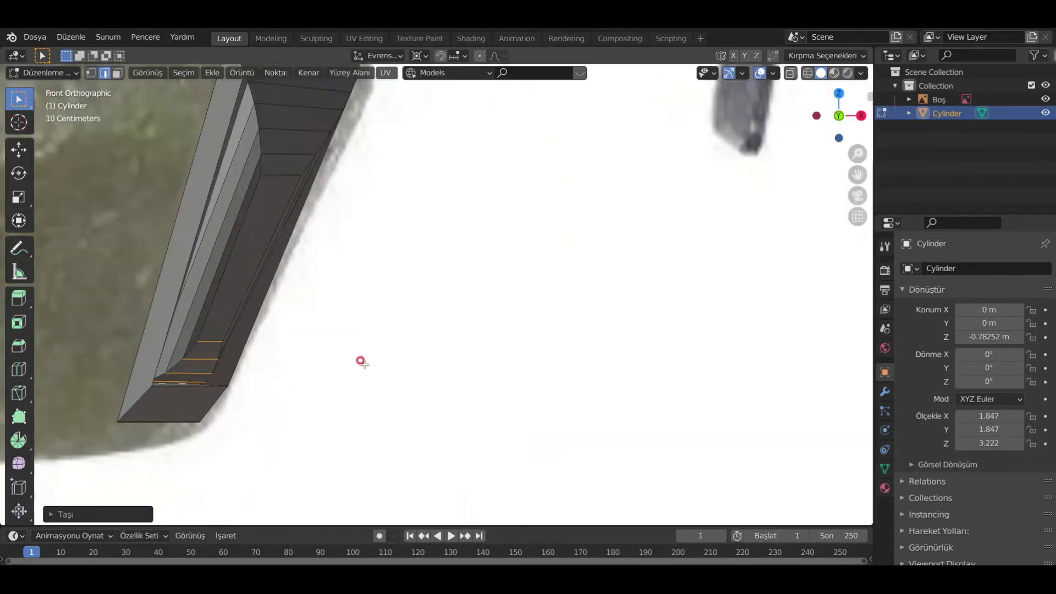
- Move the bottommost block's lower bevel edges along the X axis to follow the reference outline
shift+middle_drag(362, 363, 576, 320)
scroll(537, 374, up, 4)
key(g)
key(x)
click(539, 374)
scroll(519, 358, down, 10)
scroll(519, 358, up, 9)
key(g)
key(x)
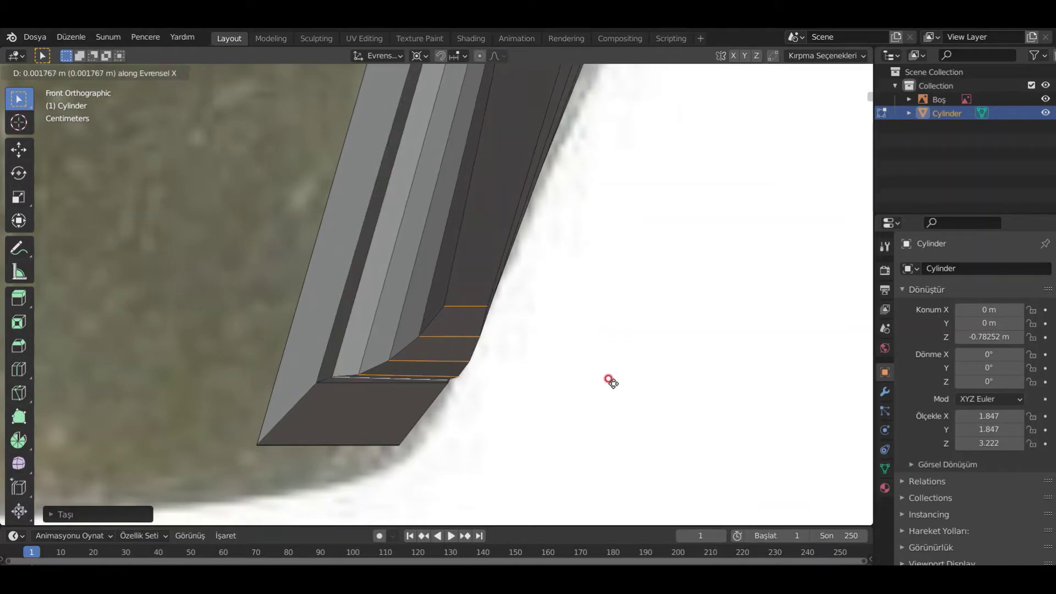
click(505, 377)
- Adjust the bottommost block's lower bevel by moving its corner vertices along the Y axis
middle_drag(505, 377, 297, 330)
key(1)
click(289, 350)
key(g)
key(y)
mouse_move(354, 395)
middle_down()
mouse_move(224, 422)
mouse_move(361, 388)
middle_up()
click(351, 258)
key(g)
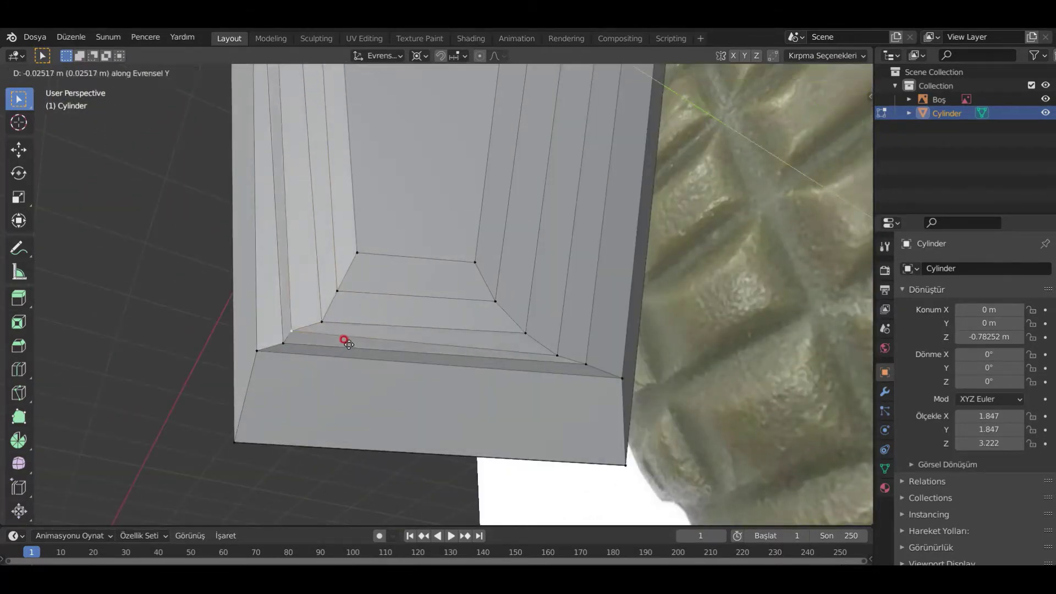
click(354, 325)
- Select all faces of the block column and spin them around the Z axis into a full grenade body
key(Tab)
middle_drag(354, 325, 486, 330)
key(Tab)
key(3)
key(a)
right_click(486, 330)
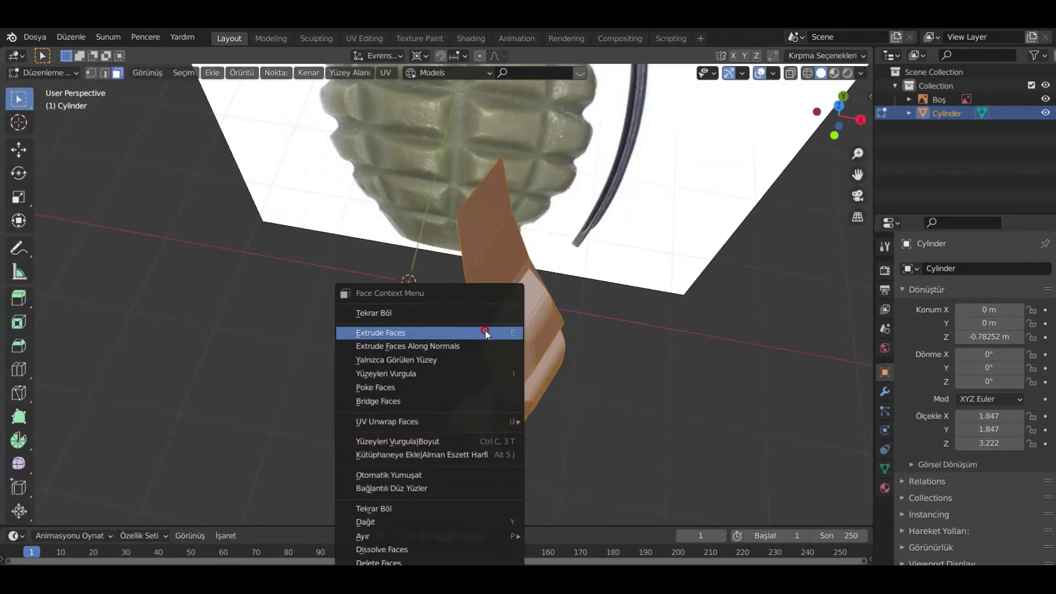
click(19, 440)
drag(460, 196, 302, 252)
click(19, 99)
- Delete the leftover cap faces covering the open end of the spun body
middle_drag(83, 165, 487, 240)
key(x)
click(496, 208)
click(443, 243)
key(x)
click(486, 240)
key(x)
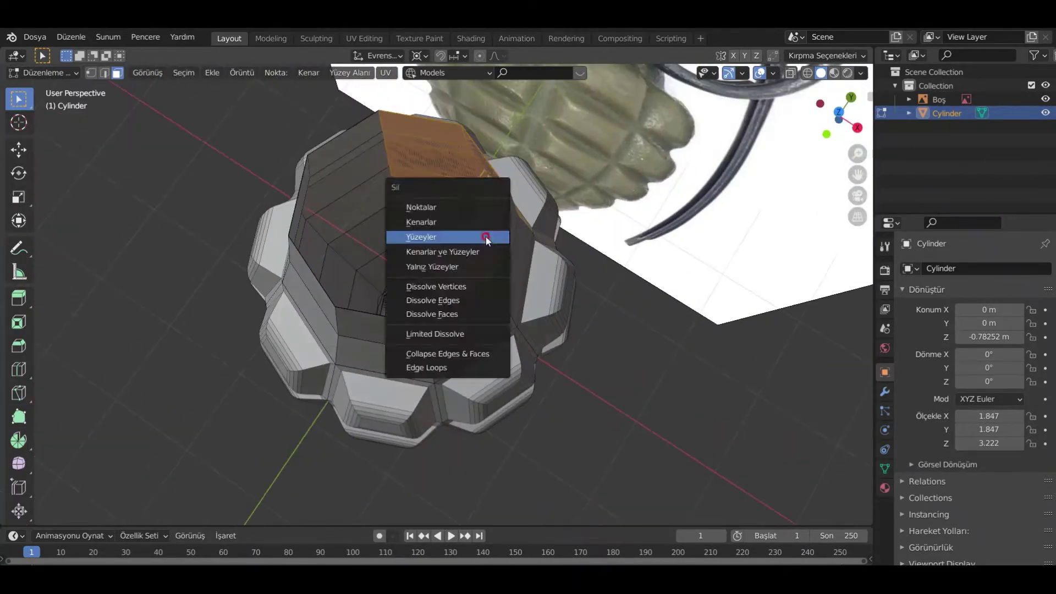
click(357, 221)
middle_drag(357, 221, 440, 276)
click(437, 214)
key(x)
click(436, 216)
- Delete the leftover faces inside the opening at the opposite end of the body
scroll(407, 300, down, 6)
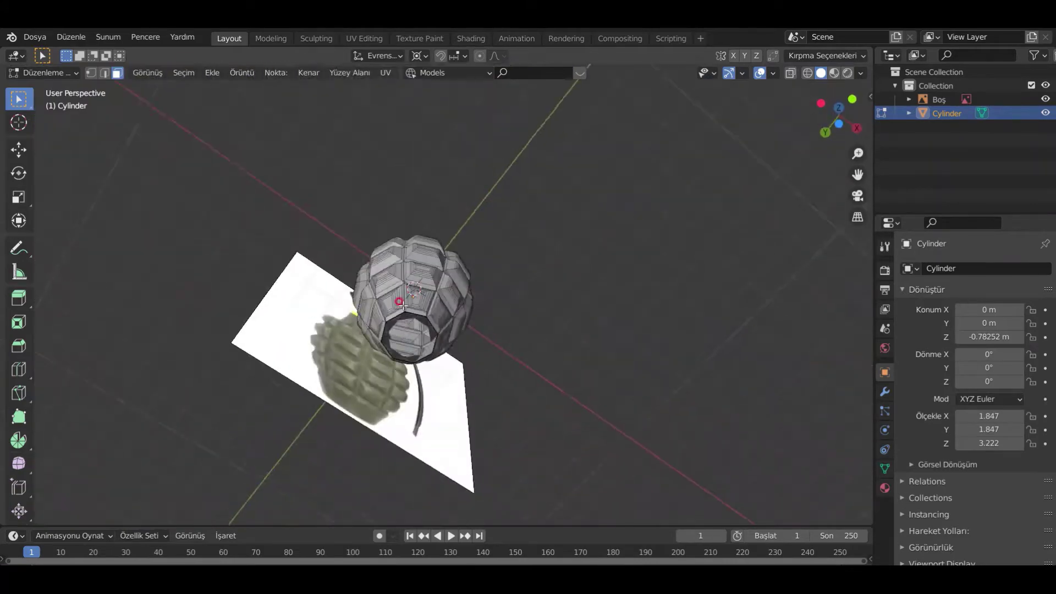
scroll(307, 358, up, 10)
scroll(375, 351, down, 4)
scroll(459, 399, down, 4)
shift+middle_drag(462, 401, 486, 393)
click(164, 258)
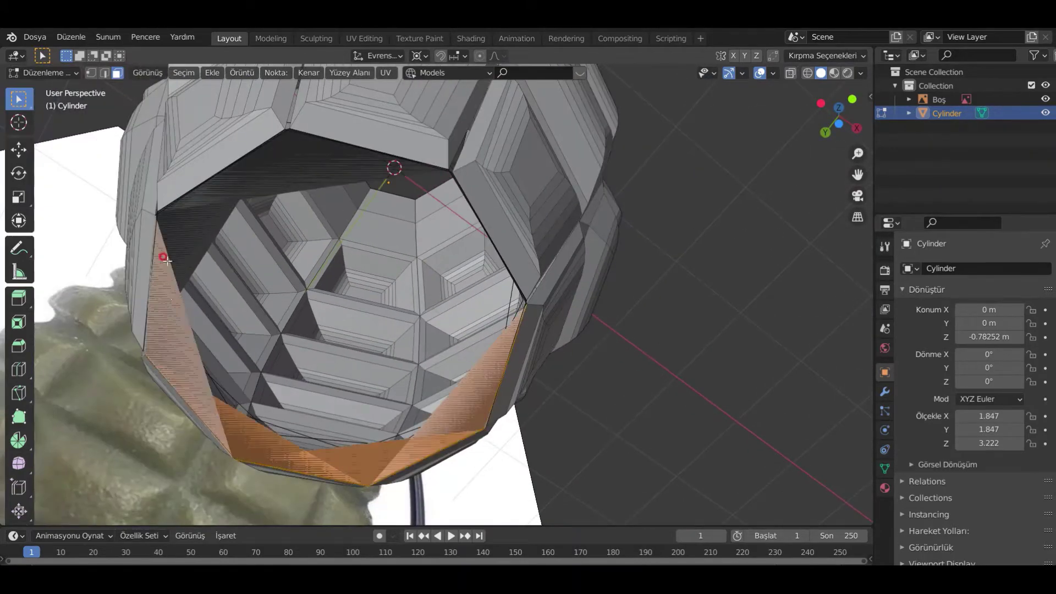
key(x)
click(164, 259)
click(163, 286)
key(x)
- Select the leftover edge loops around the bottom opening in edge mode and delete them
middle_drag(418, 440, 694, 142)
key(2)
alt+click(531, 408)
key(x)
click(530, 392)
alt+click(533, 412)
scroll(283, 353, up, 3)
scroll(472, 142, up, 3)
key(x)
- Examine the corners of the bottom opening from below for stray edges and gaps
key(ctrl+KP_7)
scroll(632, 238, down, 3)
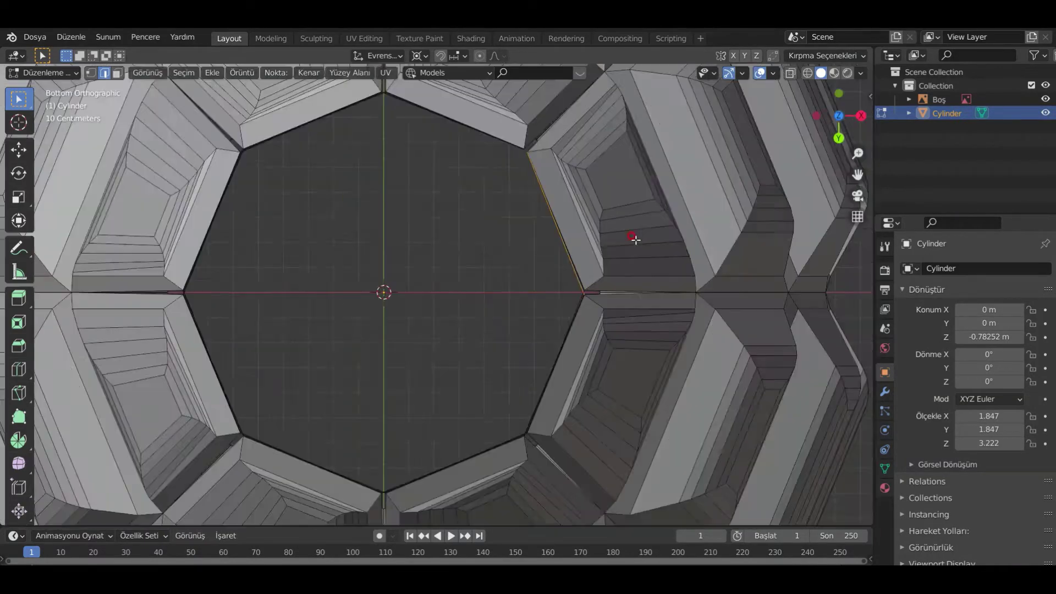
scroll(632, 239, up, 5)
shift+middle_drag(632, 238, 667, 440)
scroll(488, 455, down, 3)
scroll(271, 292, up, 2)
shift+middle_drag(146, 211, 373, 196)
scroll(356, 180, down, 3)
drag(373, 196, 322, 148)
scroll(322, 149, down, 3)
mouse_move(322, 148)
shift+middle_down()
mouse_move(160, 177)
mouse_move(416, 172)
mouse_move(510, 275)
mouse_move(600, 352)
shift+middle_up()
scroll(415, 172, up, 2)
- Show the mesh in X-ray and delete the stray edges around the bottom opening
key(alt+z)
drag(401, 337, 372, 310)
shift+middle_drag(371, 385, 308, 165)
drag(236, 254, 195, 259)
shift+middle_drag(196, 259, 315, 445)
scroll(315, 445, down, 10)
shift+middle_drag(540, 350, 526, 368)
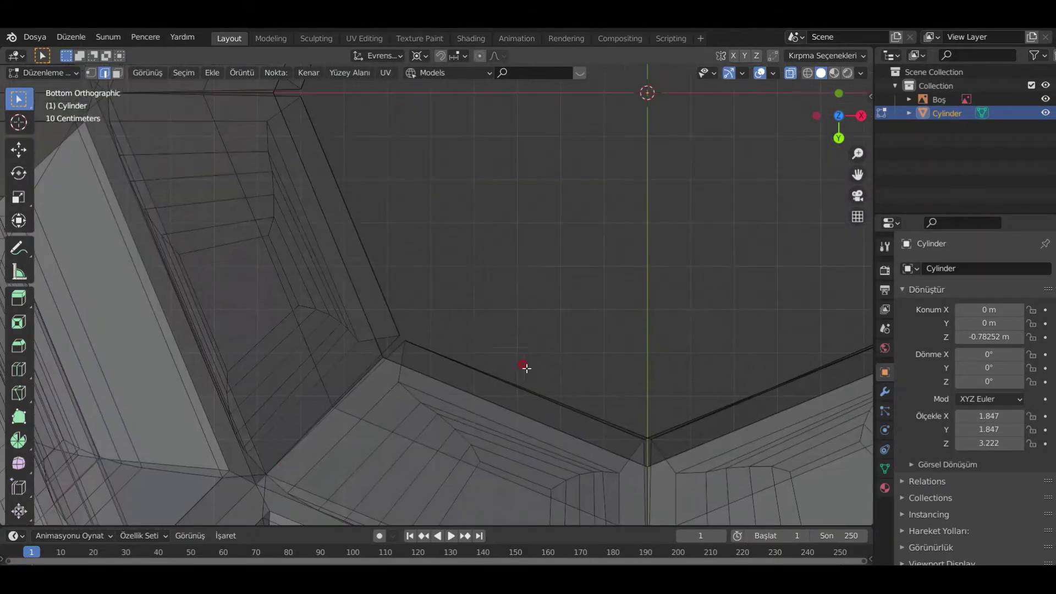
click(400, 275)
key(x)
shift+middle_drag(648, 439, 860, 65)
click(562, 197)
scroll(385, 353, down, 10)
click(791, 73)
middle_drag(495, 231, 396, 389)
- Select the bottom rim edges from the front and try to scale them to close the gaps between columns
key(KP_1)
click(791, 73)
drag(209, 292, 665, 325)
click(790, 72)
scroll(471, 318, up, 9)
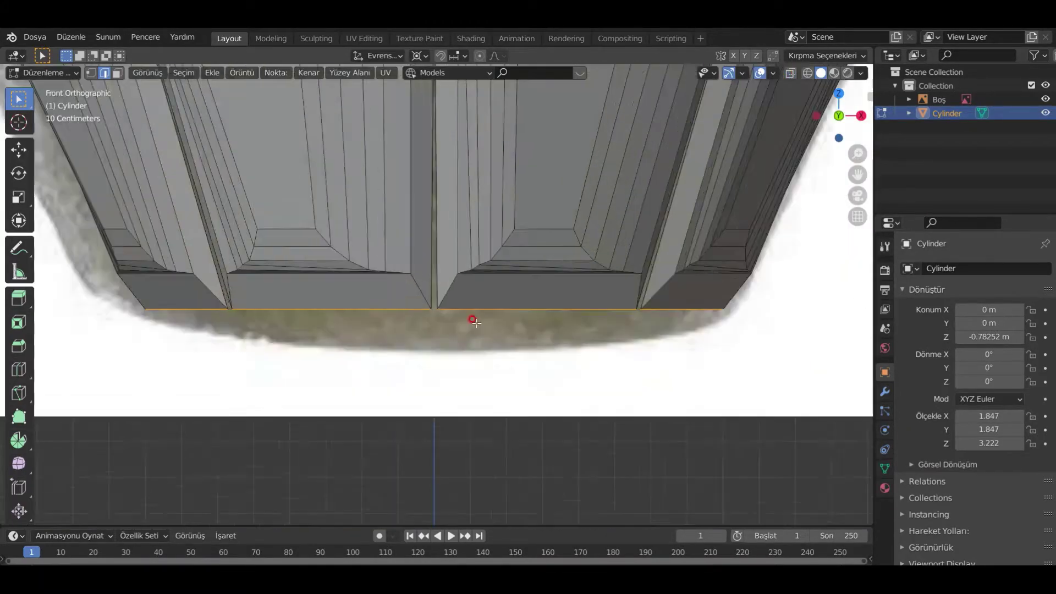
key(s)
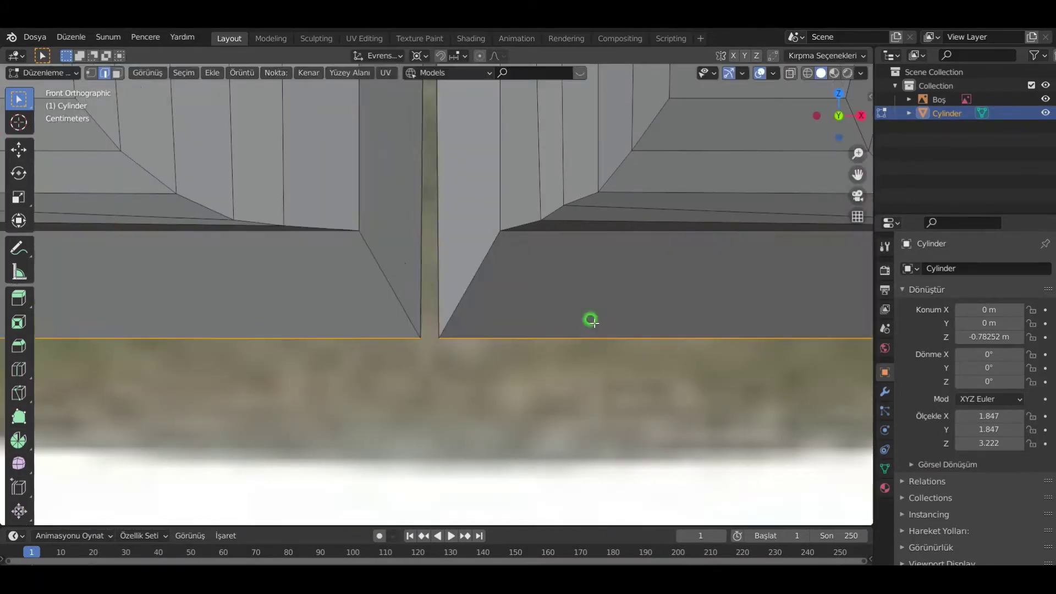
scroll(594, 323, down, 4)
- Switch to vertex selection and turn on snapping to vertices
key(1)
scroll(562, 301, up, 9)
middle_drag(562, 301, 547, 305)
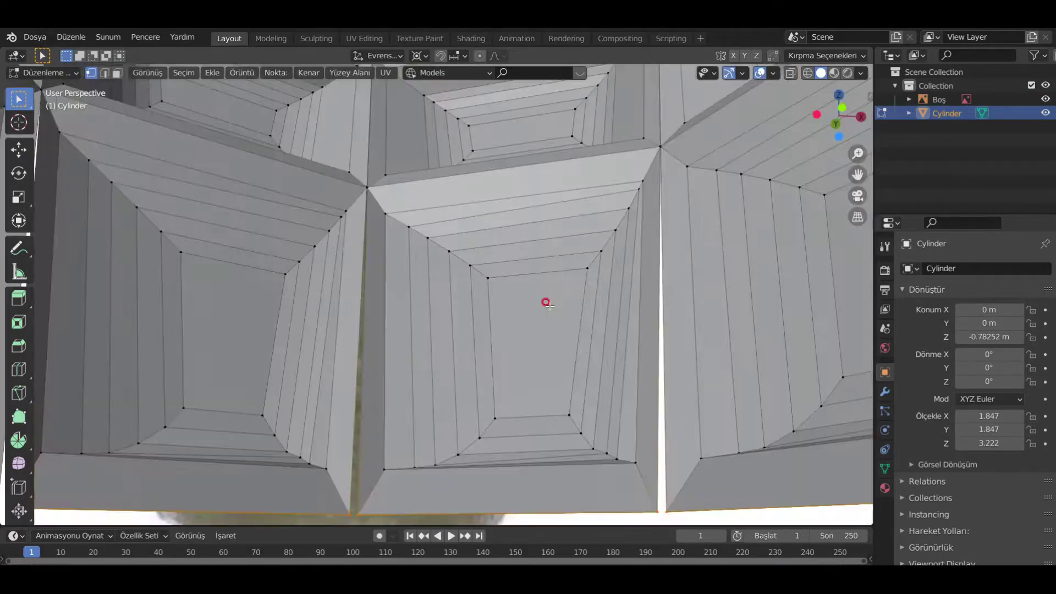
key(KP_1)
click(441, 56)
click(459, 56)
click(627, 463)
middle_drag(484, 370, 467, 328)
key(KP_1)
- Snap the bottom vertex at the front column seam onto the matching vertex of the neighbouring column
drag(423, 255, 605, 348)
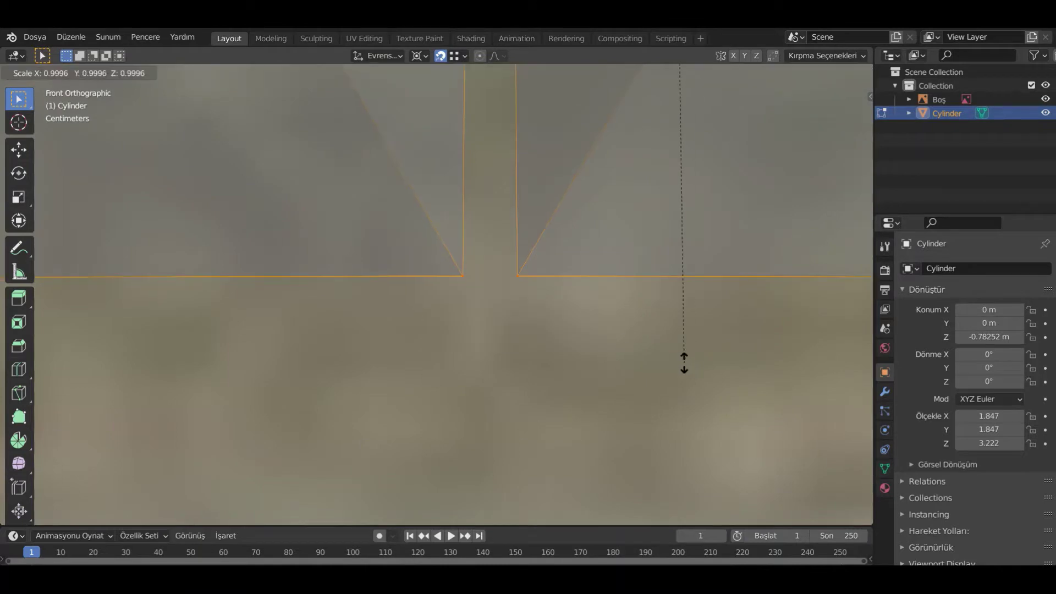
scroll(483, 343, down, 5)
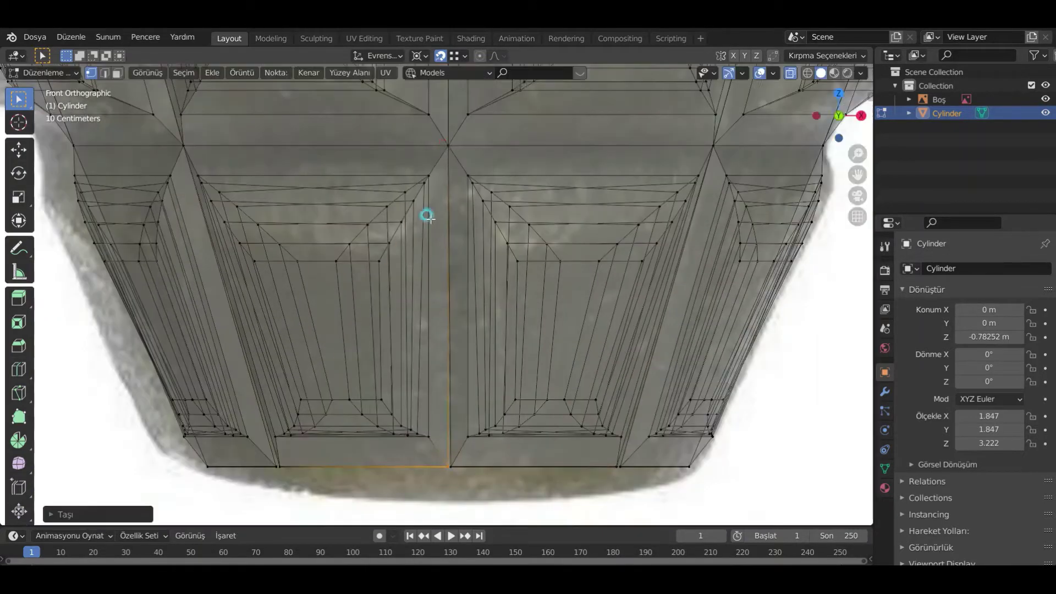
shift+middle_drag(431, 219, 433, 71)
scroll(441, 292, up, 8)
click(448, 294)
key(g)
click(441, 292)
- Close the gap at the next column seam by snapping its bottom vertex onto the neighbouring column
click(560, 297)
scroll(547, 323, down, 8)
shift+middle_drag(441, 217, 528, 83)
scroll(572, 314, up, 6)
key(g)
click(630, 248)
scroll(616, 251, down, 8)
- Close the remaining open seams along the bottom rim by snapping their vertices onto the adjacent columns
middle_drag(275, 261, 297, 330)
click(157, 302)
key(g)
click(169, 304)
click(313, 317)
click(263, 375)
click(124, 330)
middle_drag(262, 375, 509, 425)
key(g)
click(132, 331)
- Check the bottom rim seams from several angles, then turn off X-ray and inspect the whole body
middle_drag(539, 458, 227, 380)
click(360, 401)
click(374, 432)
middle_drag(298, 418, 331, 345)
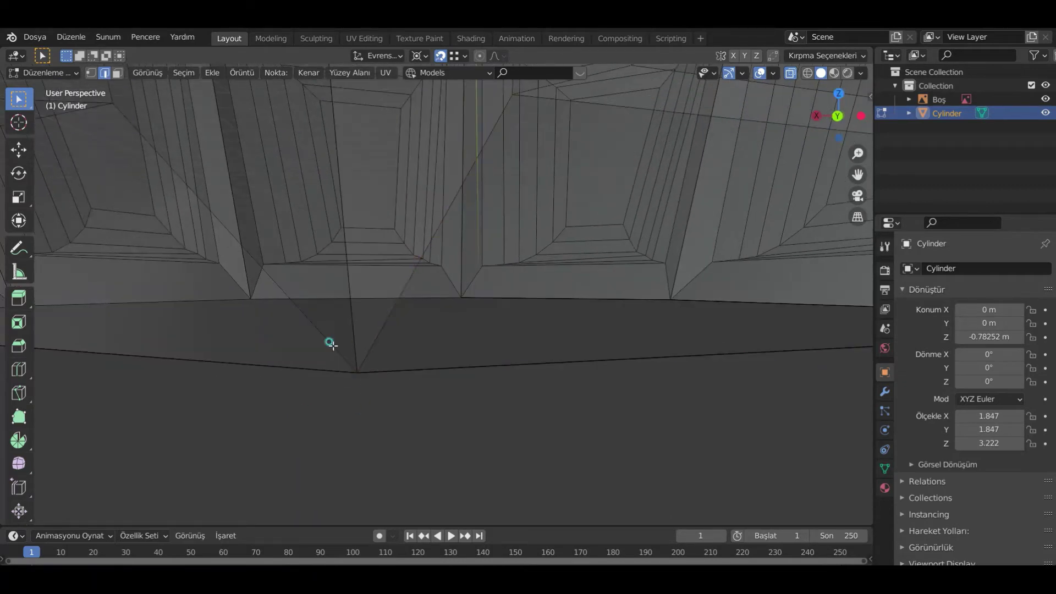
scroll(275, 408, down, 4)
key(1)
click(417, 407)
scroll(411, 340, up, 3)
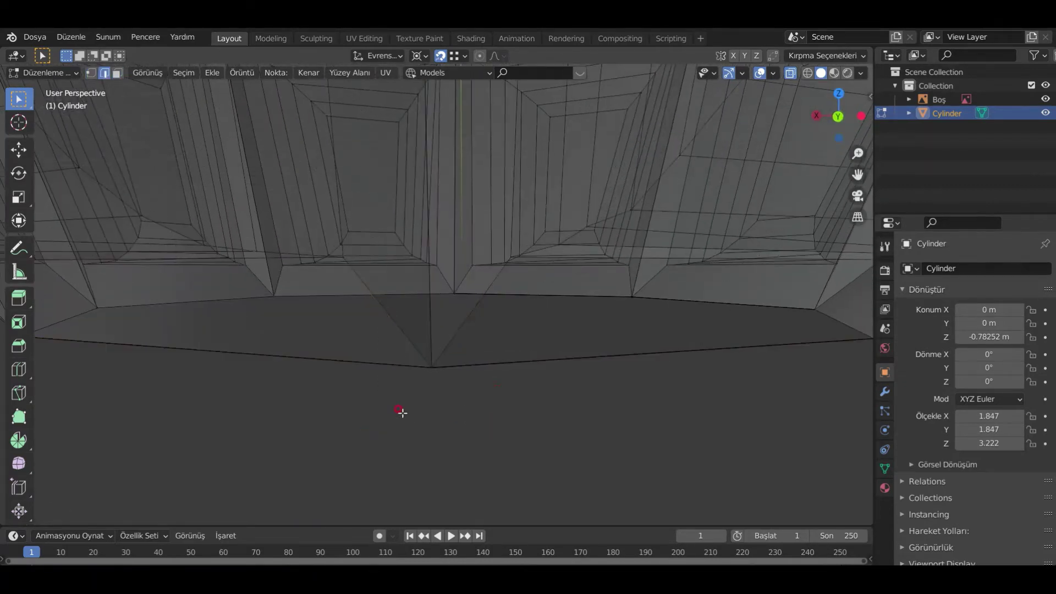
scroll(424, 367, down, 4)
key(alt+z)
key(Tab)
middle_drag(448, 372, 486, 345)
key(Tab)
- Select all edges around the bottom opening and fill it with a face
scroll(486, 345, up, 4)
key(ctrl+KP_7)
shift+click(369, 106)
shift+click(129, 298)
scroll(385, 308, down, 2)
shift+middle_drag(440, 385, 498, 266)
shift+click(654, 397)
shift+click(394, 449)
shift+click(285, 352)
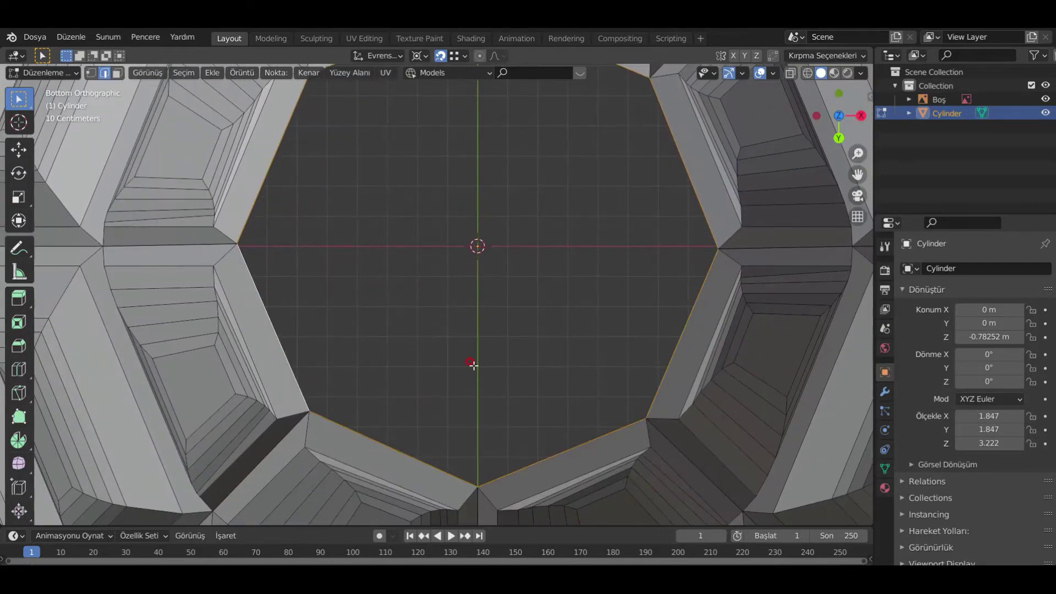
shift+middle_drag(586, 308, 571, 373)
key(f)
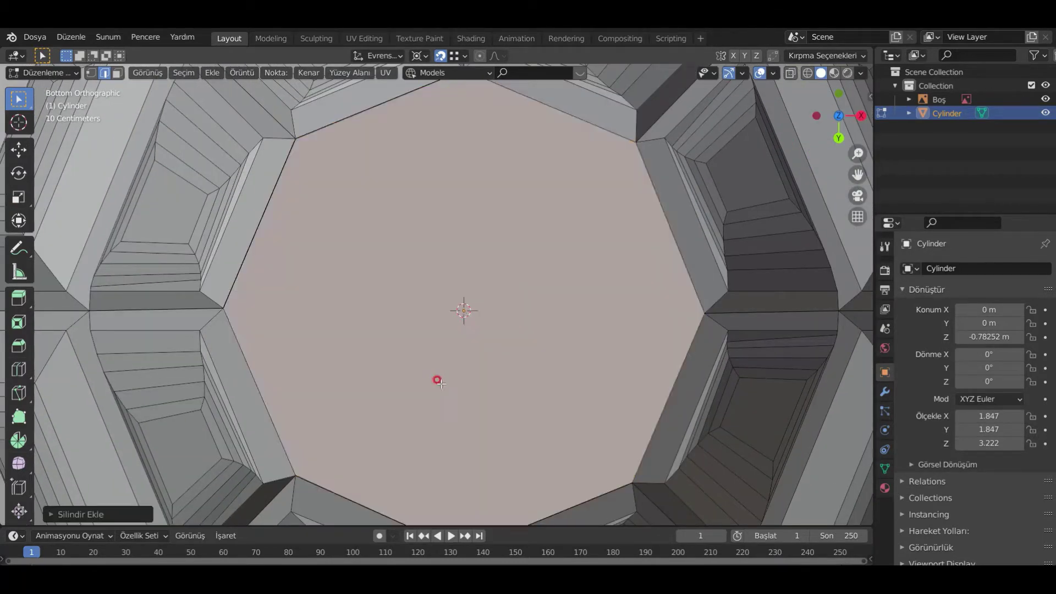
- Extrude the new bottom face, scale it inward and move it down to the bottom of the reference
key(e)
key(s)
click(456, 341)
key(KP_1)
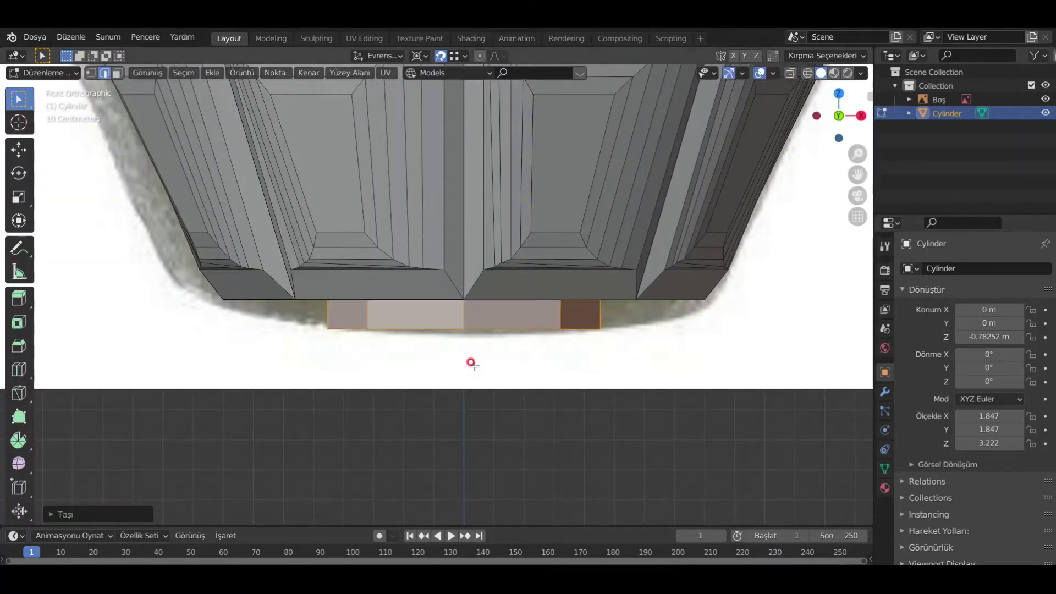
- Delete the extruded side faces below the bottom rim
key(3)
middle_drag(474, 366, 467, 300)
key(x)
click(455, 360)
- Enlarge the bottom cap toward the surrounding rim outline in the bottom view, with X-ray turned on
key(ctrl+KP_7)
click(479, 276)
key(s)
key(alt+z)
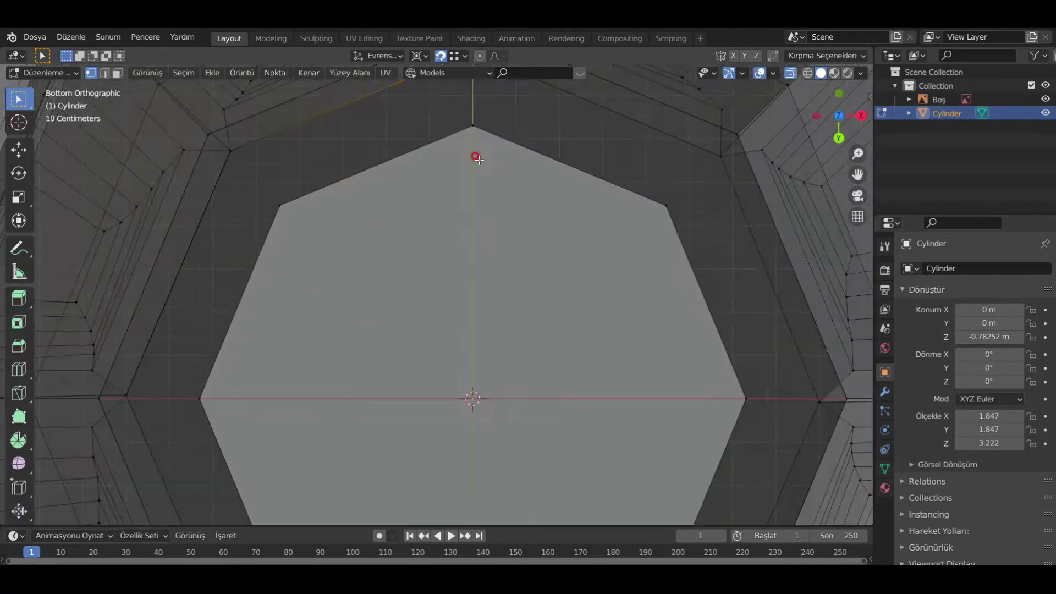
shift+middle_drag(480, 160, 585, 305)
scroll(585, 305, up, 4)
shift+click(243, 292)
scroll(385, 275, down, 2)
click(525, 262)
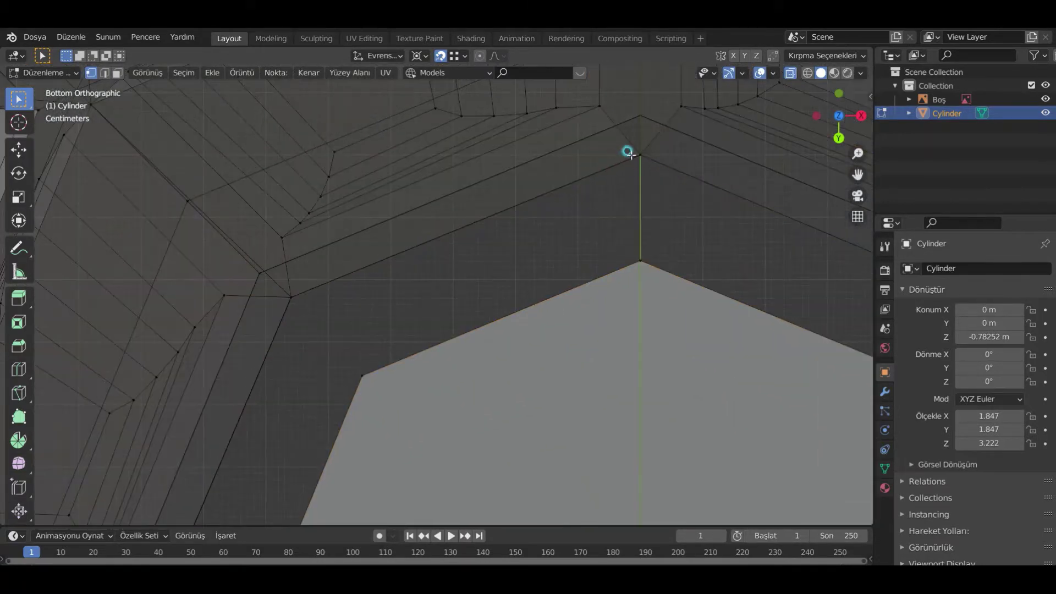
alt+click(659, 311)
key(s)
click(589, 217)
- Move the enlarged cap up along Z by about 3.2 m so it sits just below the body
scroll(616, 258, down, 7)
key(KP_1)
scroll(670, 352, up, 5)
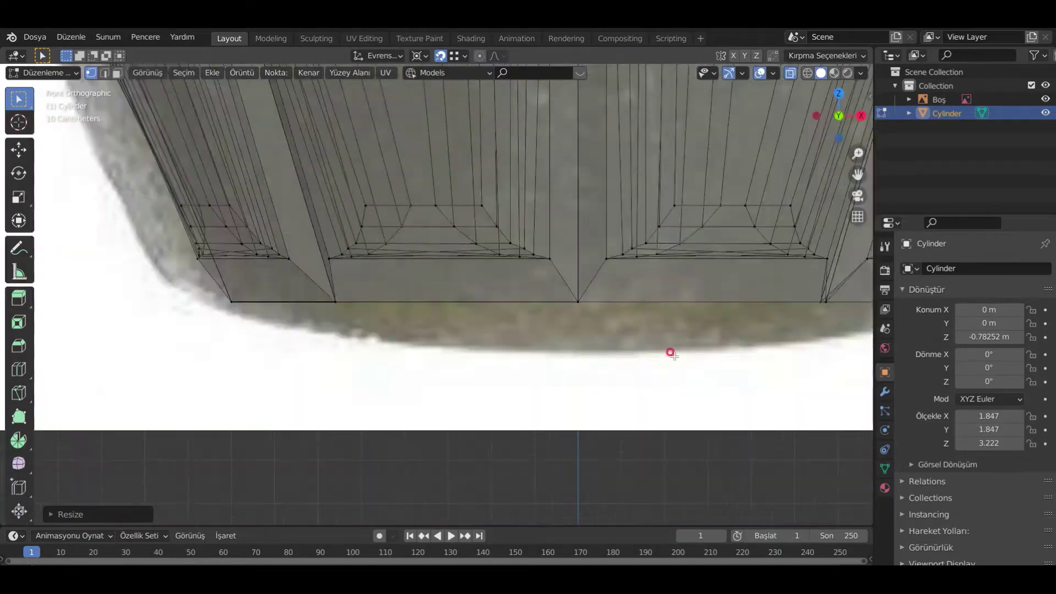
shift+middle_drag(669, 351, 530, 307)
key(g)
key(z)
right_click(505, 359)
scroll(539, 314, down, 12)
shift+middle_drag(526, 514, 520, 369)
scroll(520, 369, up, 4)
key(g)
key(z)
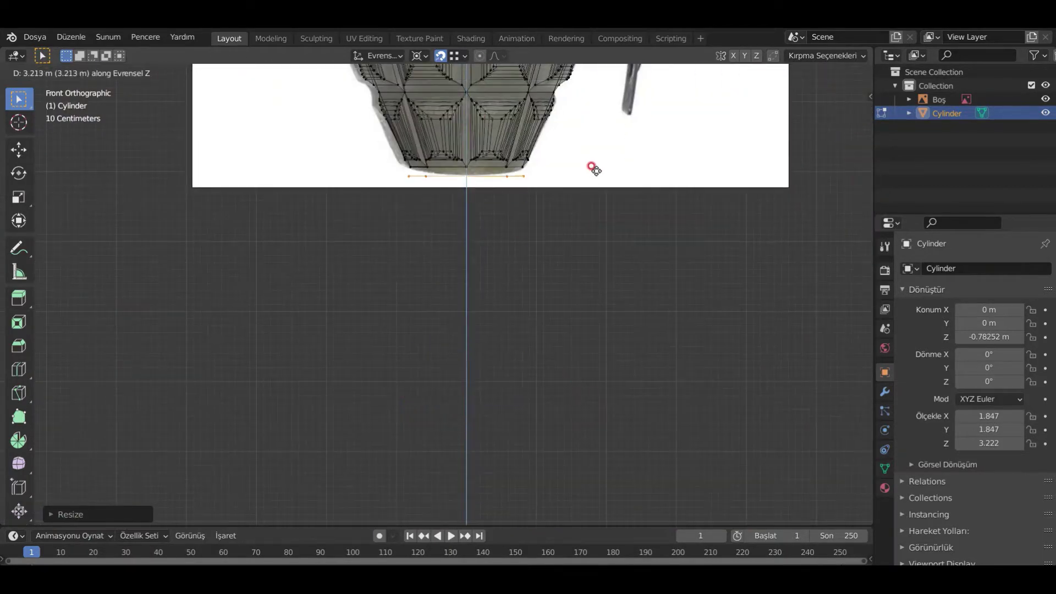
click(594, 168)
- Scale the cap in the bottom view to fit the rim opening and compare its corners with the rim's
scroll(521, 198, up, 11)
key(ctrl+KP_7)
key(s)
click(531, 359)
drag(481, 197, 522, 235)
shift+drag(203, 335, 239, 375)
scroll(495, 231, up, 5)
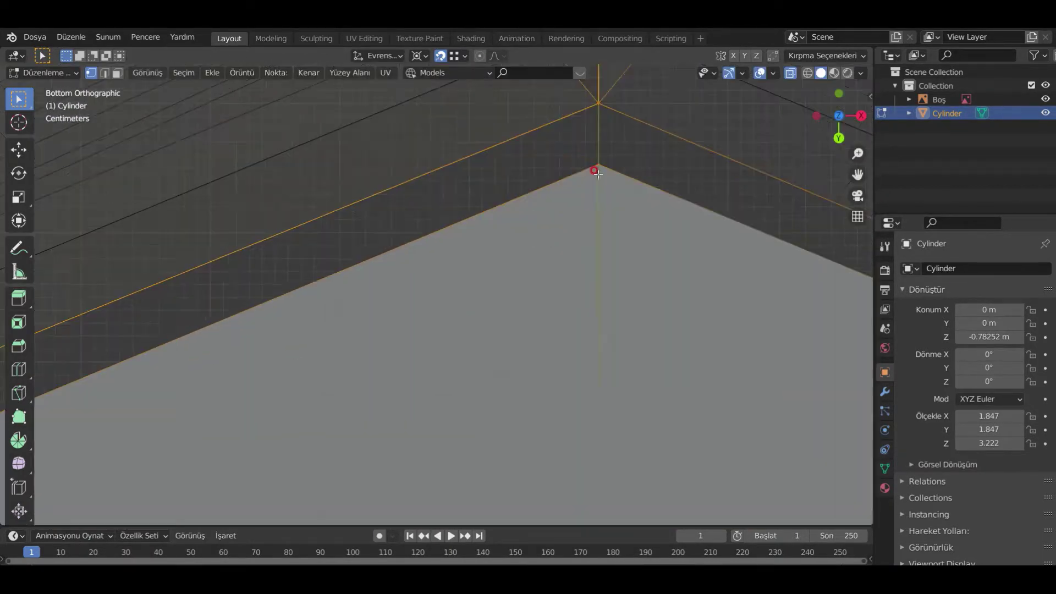
shift+middle_drag(593, 169, 465, 326)
scroll(550, 417, up, 4)
scroll(541, 245, up, 6)
shift+middle_drag(660, 171, 572, 253)
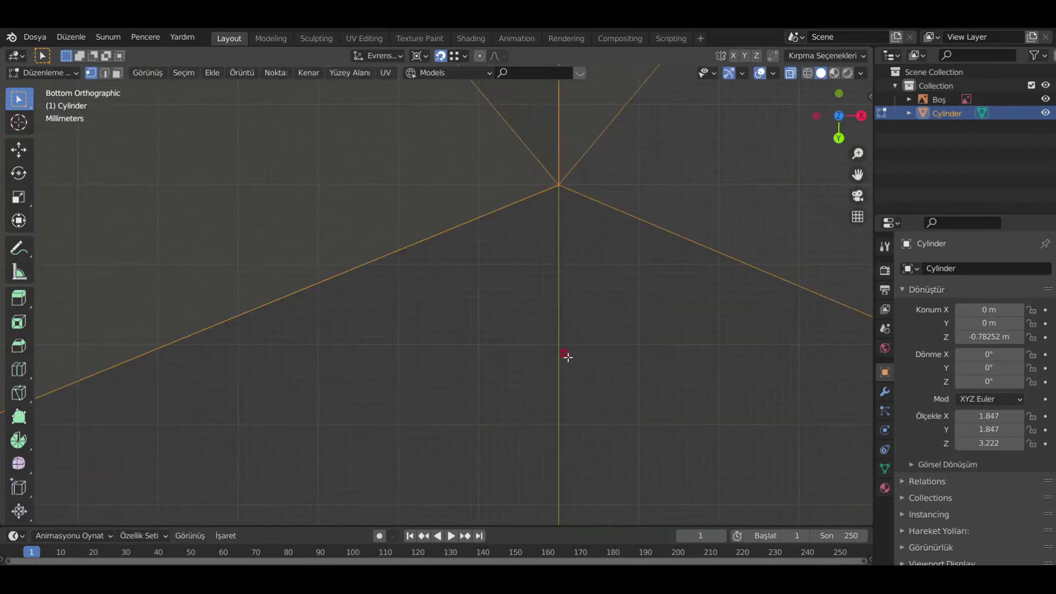
- Turn off X-ray, select the loop around the bottom opening and refine its scale in two passes
scroll(568, 357, down, 8)
alt+click(518, 374)
key(alt+z)
key(s)
click(547, 284)
key(s)
click(584, 248)
- Move the selection along Z at the bottom rim and hide the cap
scroll(585, 248, down, 8)
middle_drag(380, 137, 473, 424)
key(g)
key(z)
click(637, 468)
key(h)
scroll(646, 250, up, 2)
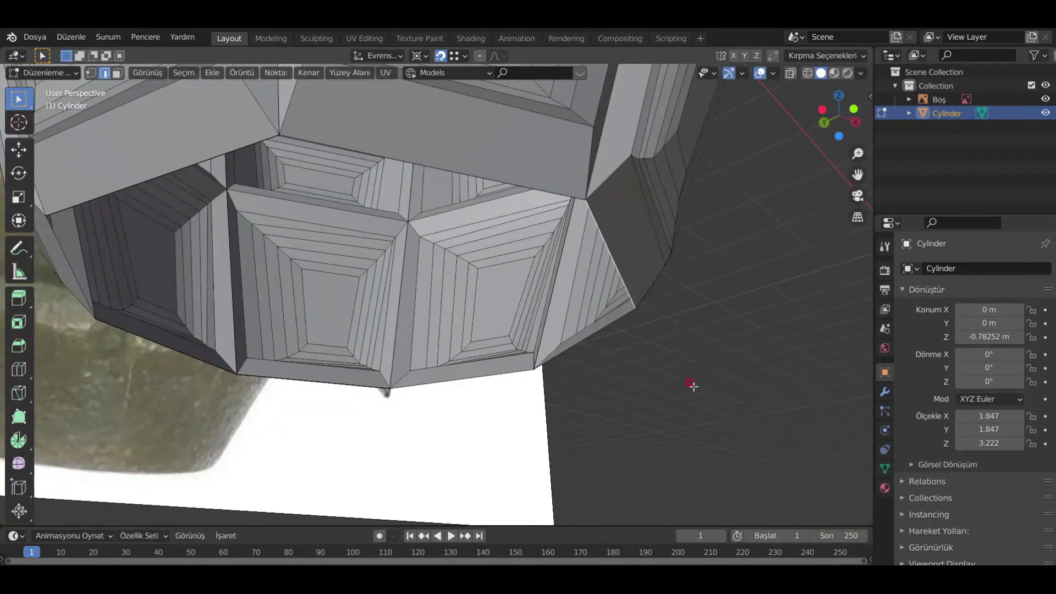
- Lower the edge loop around the bottom opening along Z
key(g)
right_click(820, 418)
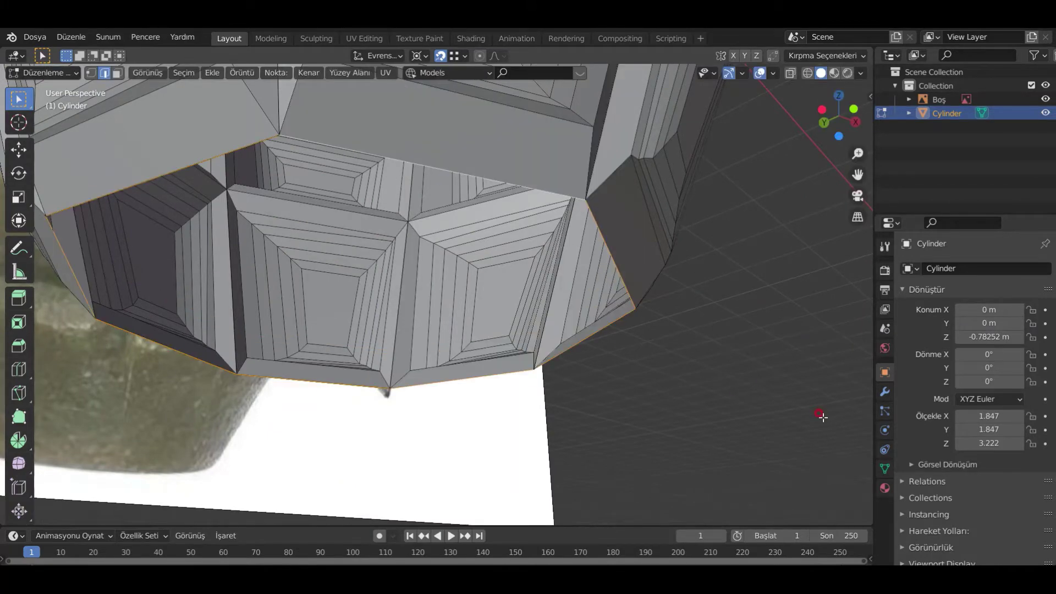
key(g)
key(z)
click(671, 396)
- Delete four of the stretched faces hanging below the panels around the bottom opening
middle_drag(671, 397, 447, 229)
key(3)
click(407, 336)
shift+click(242, 396)
shift+click(570, 334)
key(x)
click(569, 334)
middle_drag(568, 332, 356, 328)
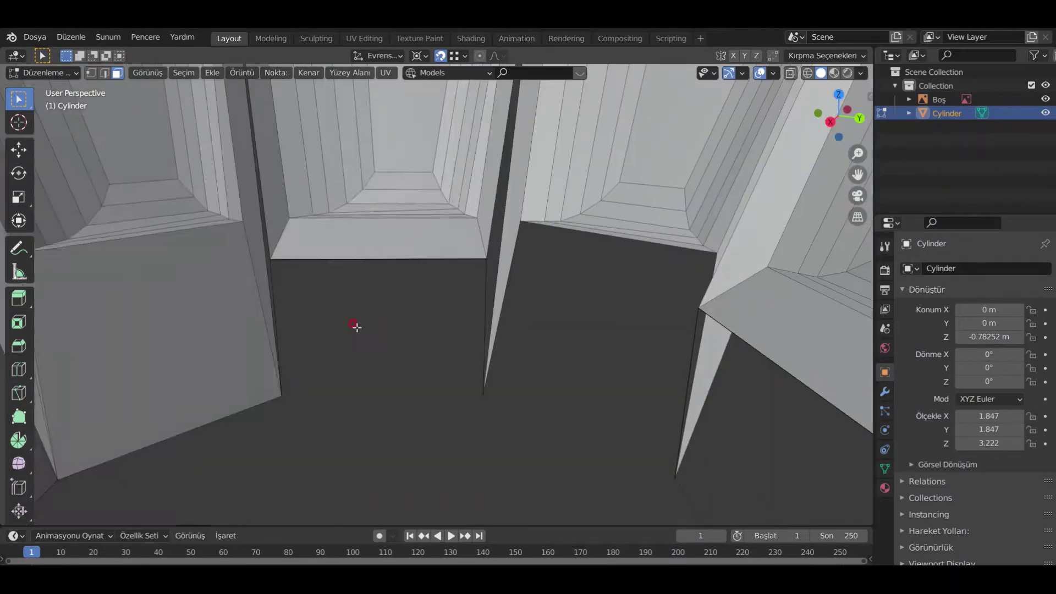
click(186, 310)
key(x)
click(186, 312)
- Delete the loose edges left hanging between the removed faces
middle_drag(190, 312, 543, 363)
key(2)
key(x)
click(612, 417)
middle_drag(613, 417, 401, 403)
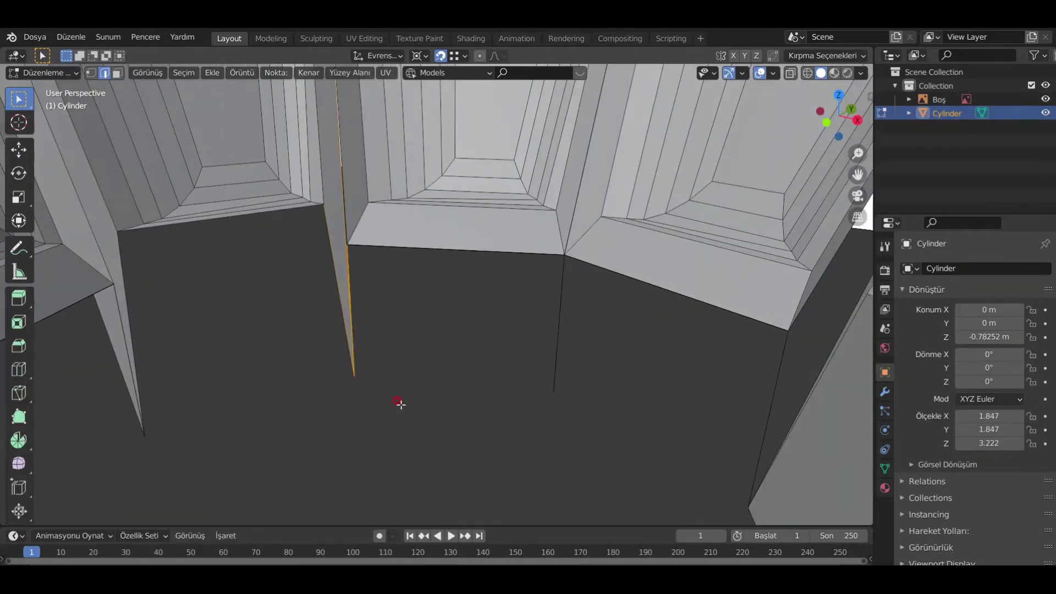
key(x)
click(350, 271)
click(555, 288)
key(x)
click(630, 374)
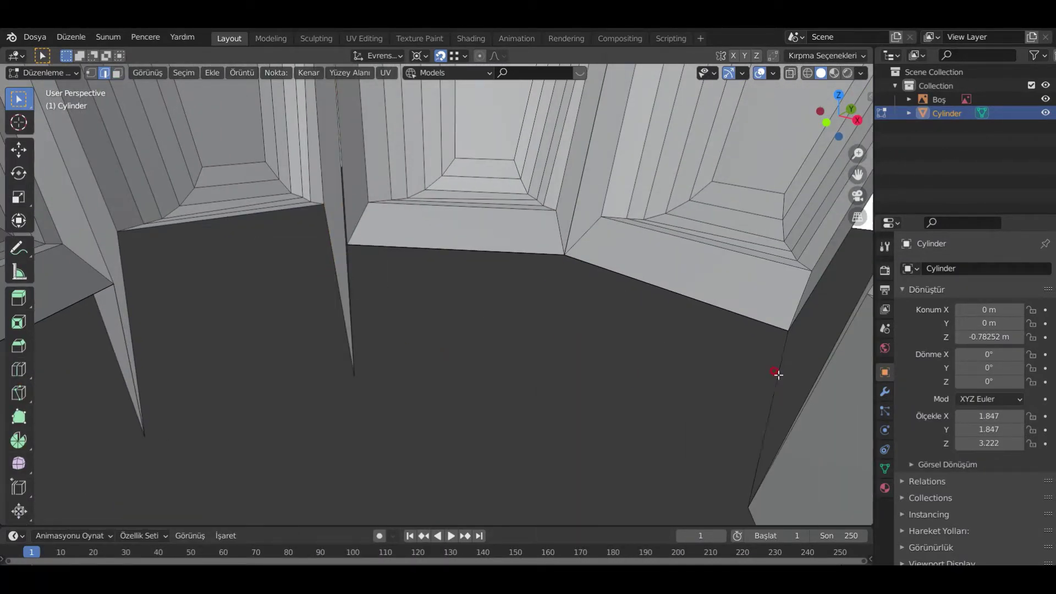
- Delete the stretched faces under the next panels around the opening
middle_drag(781, 378, 583, 407)
key(3)
key(x)
click(616, 327)
click(653, 398)
key(x)
click(648, 406)
key(x)
click(480, 392)
- Delete the leftover edge beside the pointed strip and inspect the opening for further remnants
key(2)
middle_drag(480, 392, 559, 345)
click(558, 345)
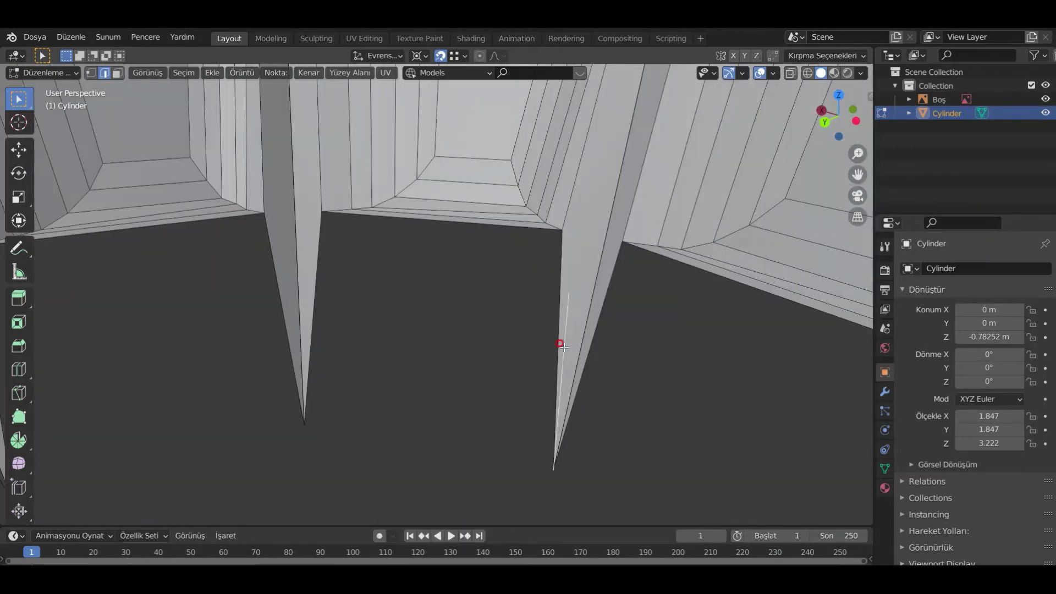
key(x)
click(561, 336)
scroll(651, 304, down, 3)
click(545, 298)
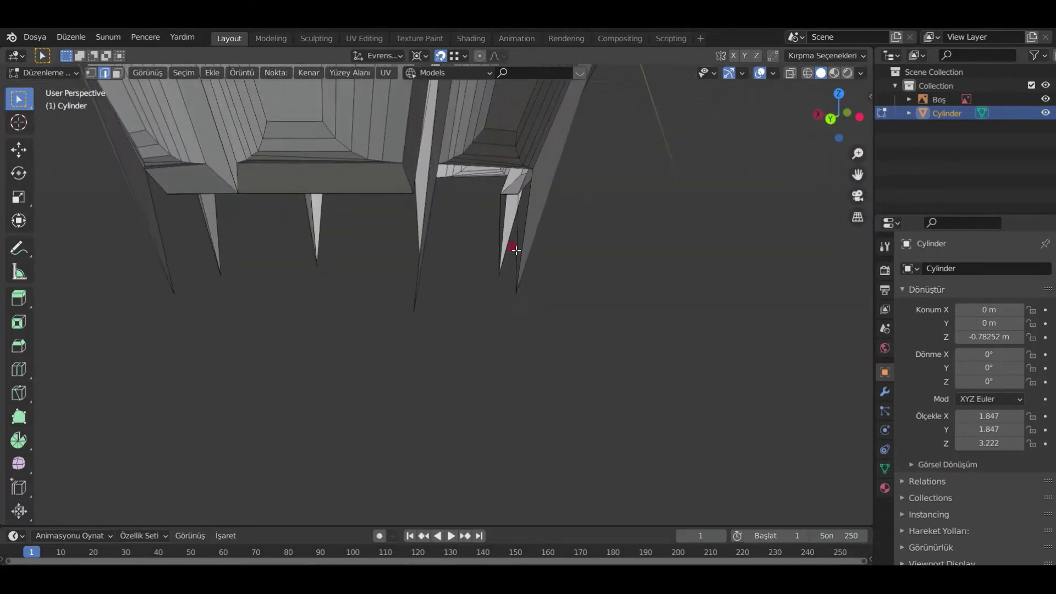
middle_drag(495, 300, 267, 129)
shift+click(257, 176)
shift+click(278, 214)
scroll(266, 129, up, 4)
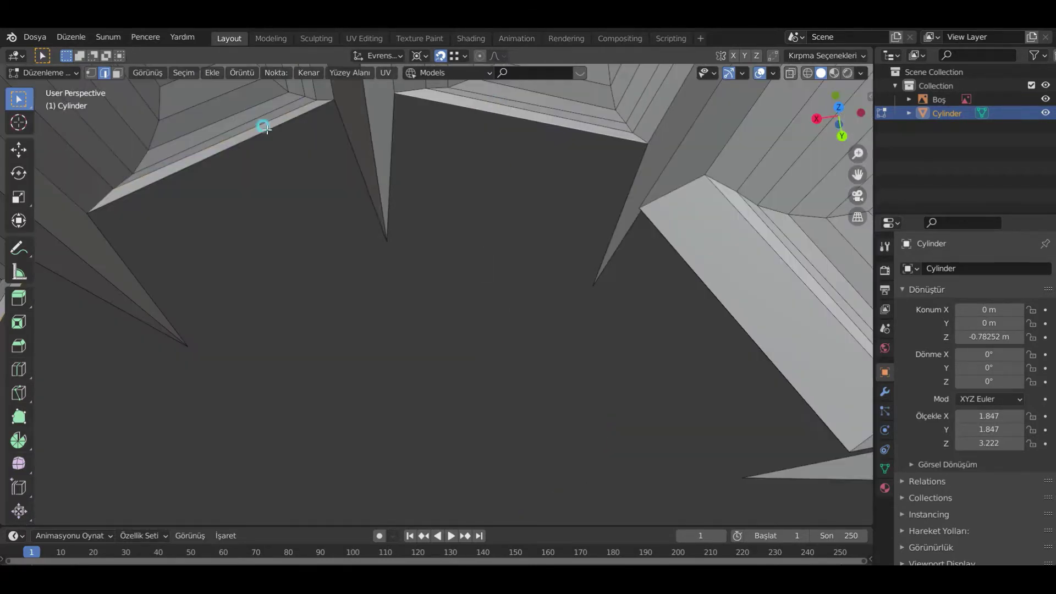
shift+click(266, 130)
- Delete the last stretched face below the panels together with its loose lower edge
scroll(573, 361, down, 3)
key(3)
click(619, 304)
key(x)
click(617, 306)
key(2)
click(581, 291)
key(x)
click(578, 298)
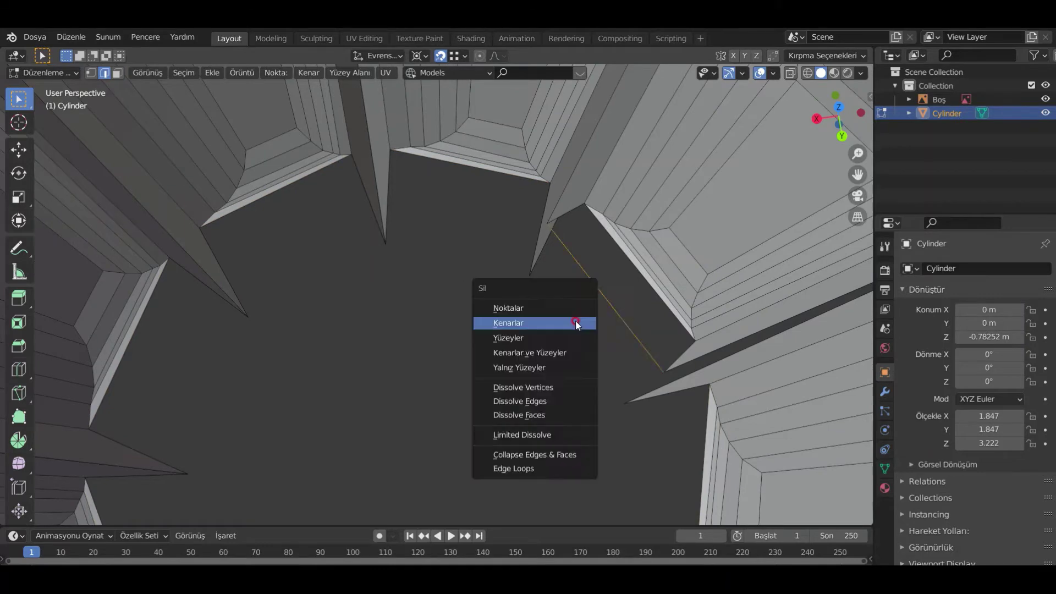
- Delete the two remaining loose edges at the bottom opening
middle_drag(762, 357, 657, 265)
click(654, 284)
shift+click(526, 424)
key(x)
click(526, 425)
- Turn on X-ray in the front view, box-select the vertices below the body and clear that selection
middle_drag(526, 425, 544, 268)
key(KP_1)
click(791, 74)
shift+middle_drag(473, 220, 445, 333)
scroll(445, 332, up, 3)
key(1)
drag(156, 259, 778, 506)
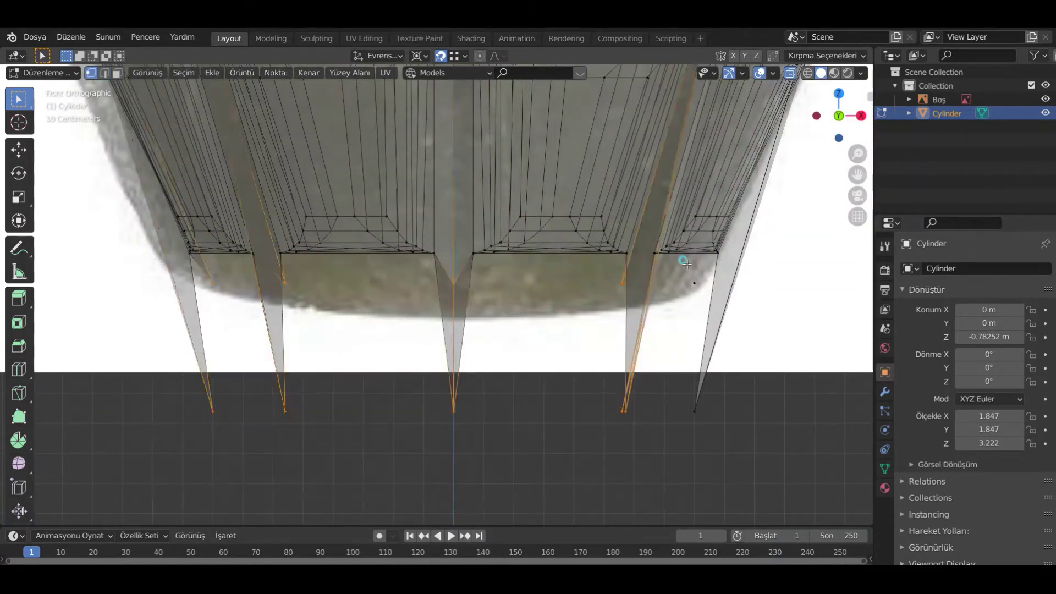
key(alt+a)
middle_drag(692, 262, 693, 278)
key(KP_1)
- Select the lowered tips of the pointed strips, flatten them along Z with a scale of 0 and turn off X-ray
drag(148, 341, 811, 469)
key(s)
key(z)
key(0)
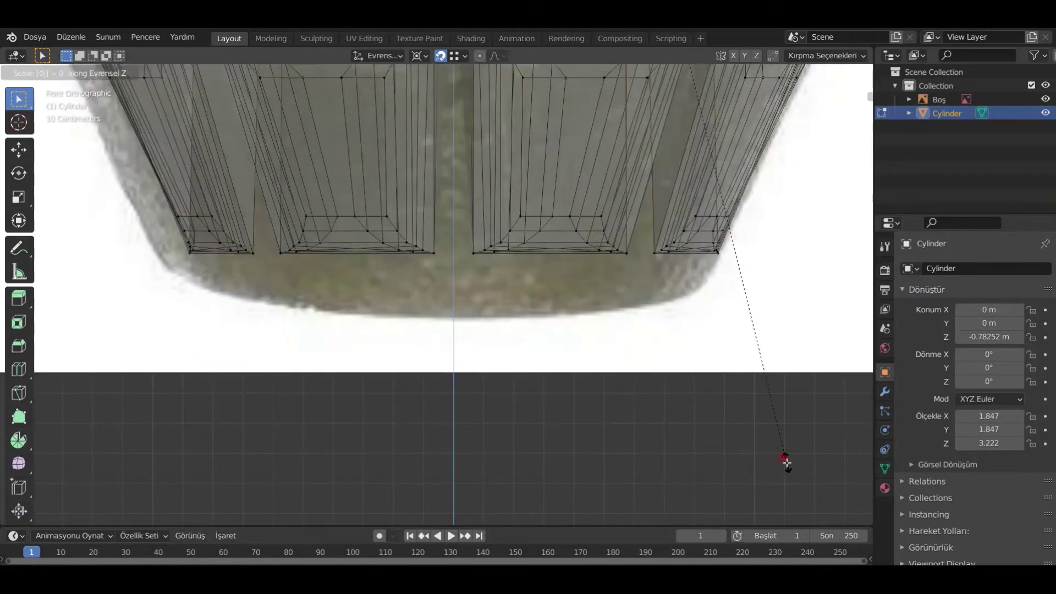
click(526, 240)
middle_drag(526, 240, 329, 245)
click(300, 259)
key(KP_1)
middle_drag(511, 304, 528, 284)
key(alt+z)
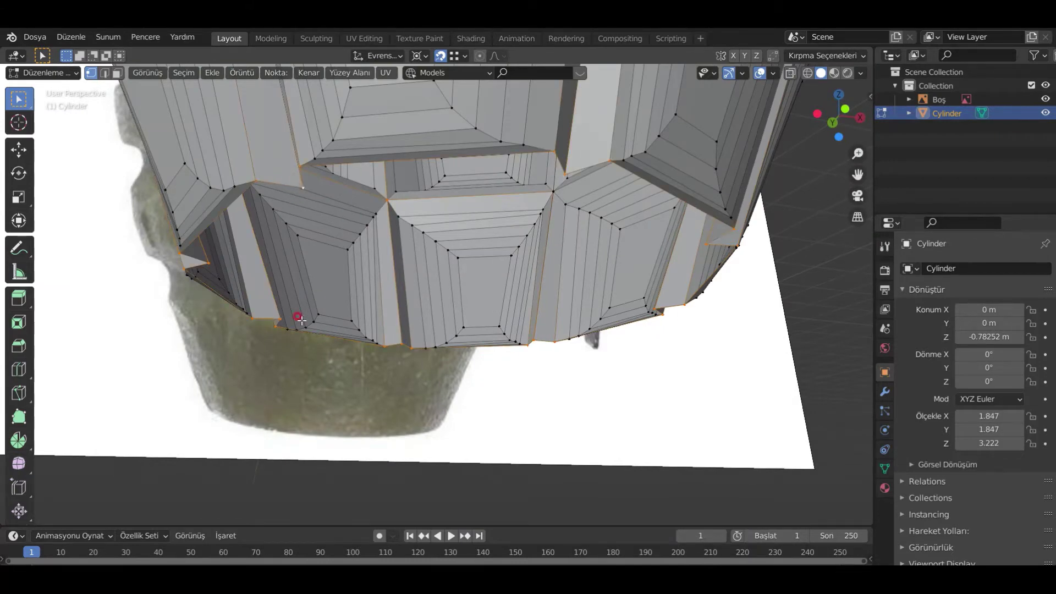
- Try to move the bottom rim along Z and scale it, and undo the adjustment
key(KP_1)
key(g)
key(z)
click(514, 336)
key(s)
click(694, 431)
middle_drag(694, 431, 649, 421)
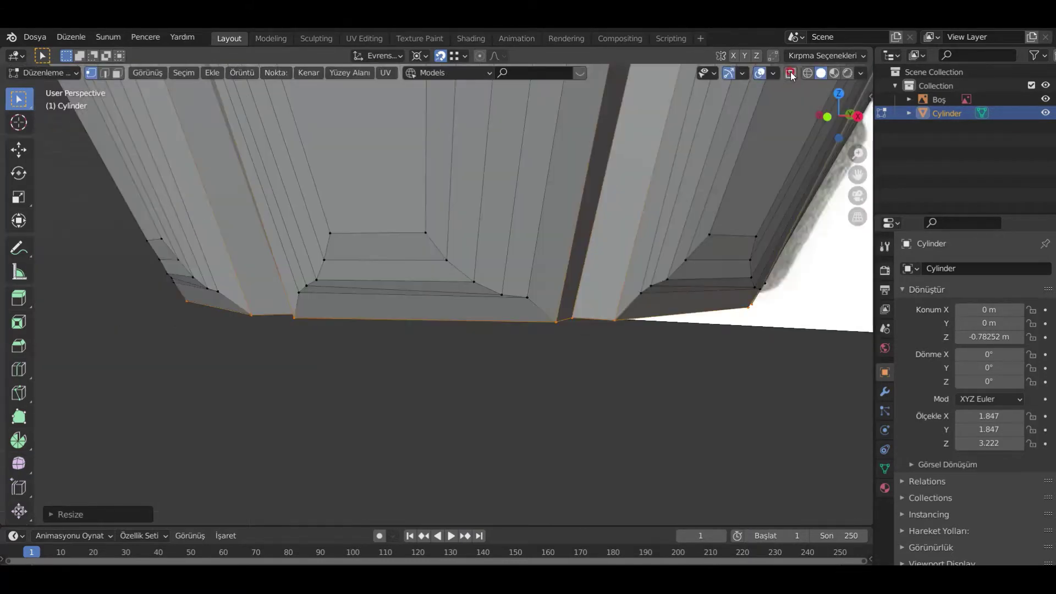
scroll(410, 307, down, 4)
key(ctrl+z)
- Select the bottom rim vertices through X-ray in front view, lower them along Z and scale them inward toward the reference outline
middle_drag(410, 306, 525, 269)
scroll(473, 353, down, 3)
scroll(594, 384, up, 3)
key(KP_1)
key(alt+z)
scroll(525, 268, up, 5)
drag(638, 165, 405, 311)
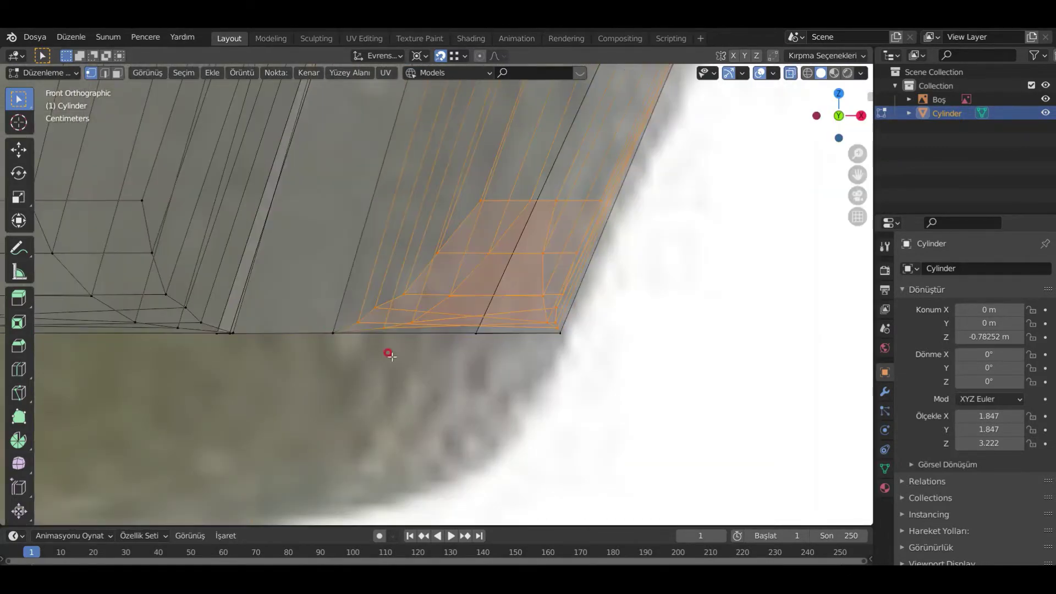
drag(173, 401, 159, 401)
shift+middle_drag(99, 399, 509, 391)
shift+middle_drag(209, 387, 585, 382)
shift+middle_drag(165, 360, 391, 363)
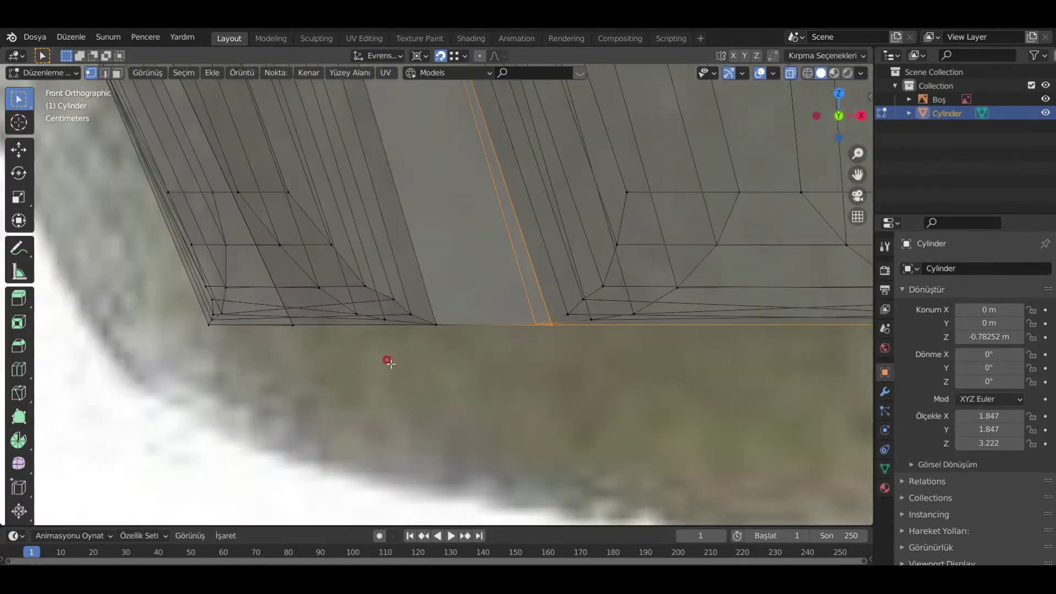
key(g)
key(z)
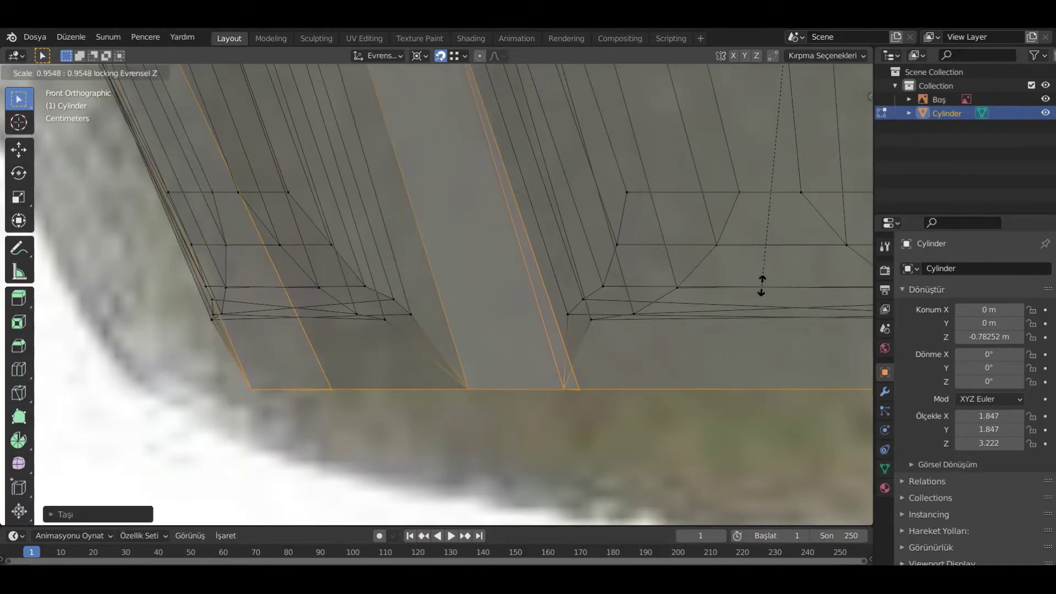
click(762, 286)
key(alt+z)
- Extrude the bottom rim in place and scale the new ring inward in X and Y only
middle_drag(762, 286, 642, 304)
middle_drag(569, 383, 493, 377)
key(e)
right_click(746, 478)
key(s)
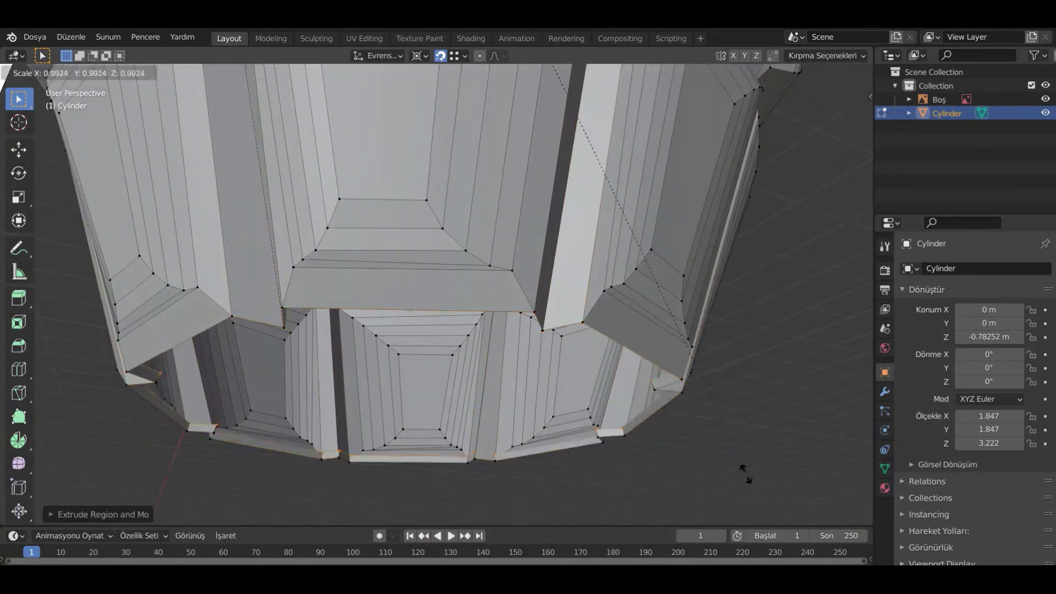
key(shift+z)
click(624, 246)
key(Tab)
scroll(383, 339, down, 3)
middle_drag(383, 338, 638, 462)
- Select the loop at the base's inner opening and delete the selected geometry
key(Tab)
alt+click(432, 427)
key(x)
click(588, 404)
- Select the eight pointed strip tips around the bottom opening using X-ray and scale them outward to the opening's edge
key(ctrl+KP_7)
scroll(432, 404, up, 3)
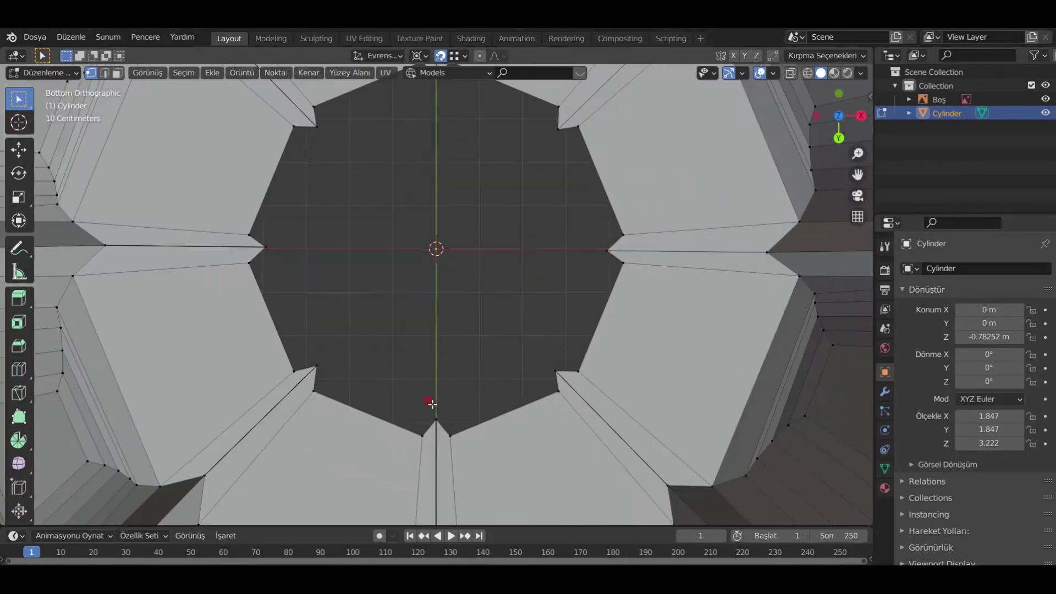
shift+drag(555, 122, 569, 144)
shift+middle_drag(456, 119, 484, 172)
shift+drag(452, 120, 476, 148)
shift+drag(333, 168, 357, 195)
shift+drag(282, 289, 307, 316)
shift+drag(338, 406, 358, 433)
click(791, 72)
shift+drag(333, 168, 358, 197)
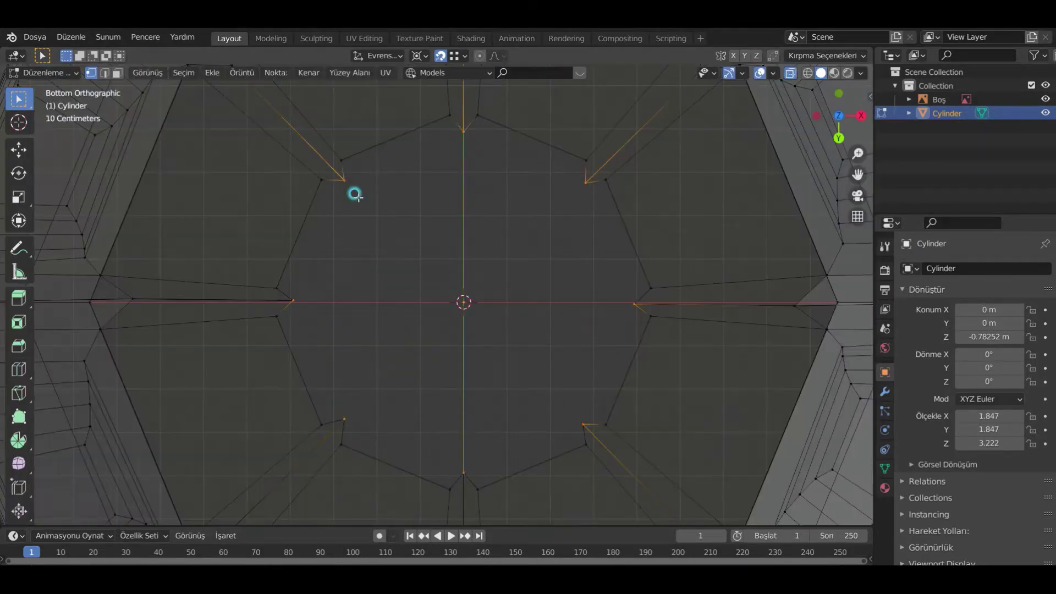
shift+drag(589, 428, 589, 429)
key(s)
click(475, 335)
key(alt+z)
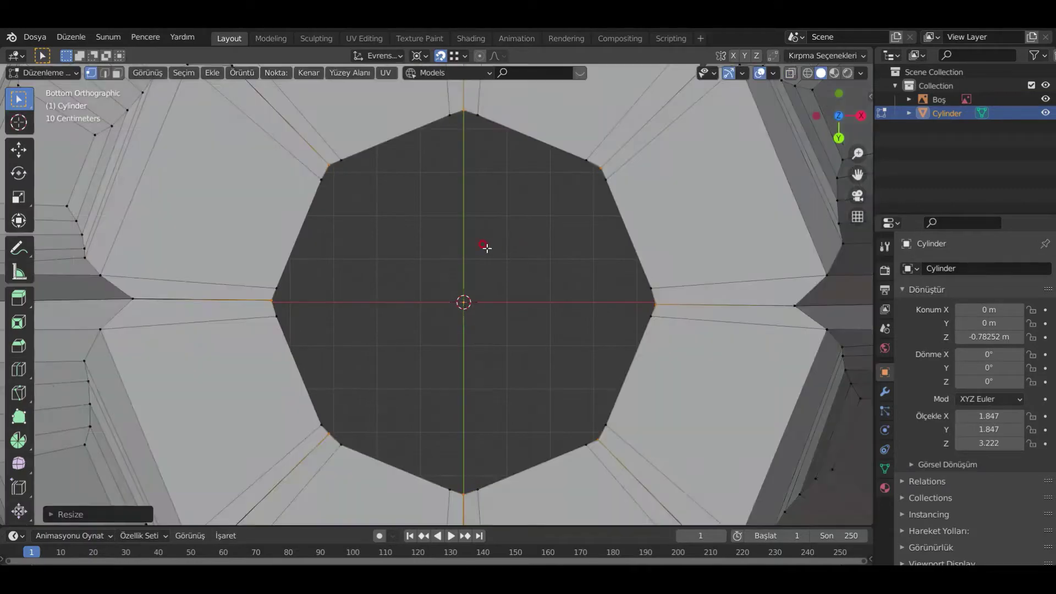
- Scale the selected strip tips in to the centre of the opening and shift them along Z
middle_drag(487, 249, 450, 210)
scroll(581, 296, down, 5)
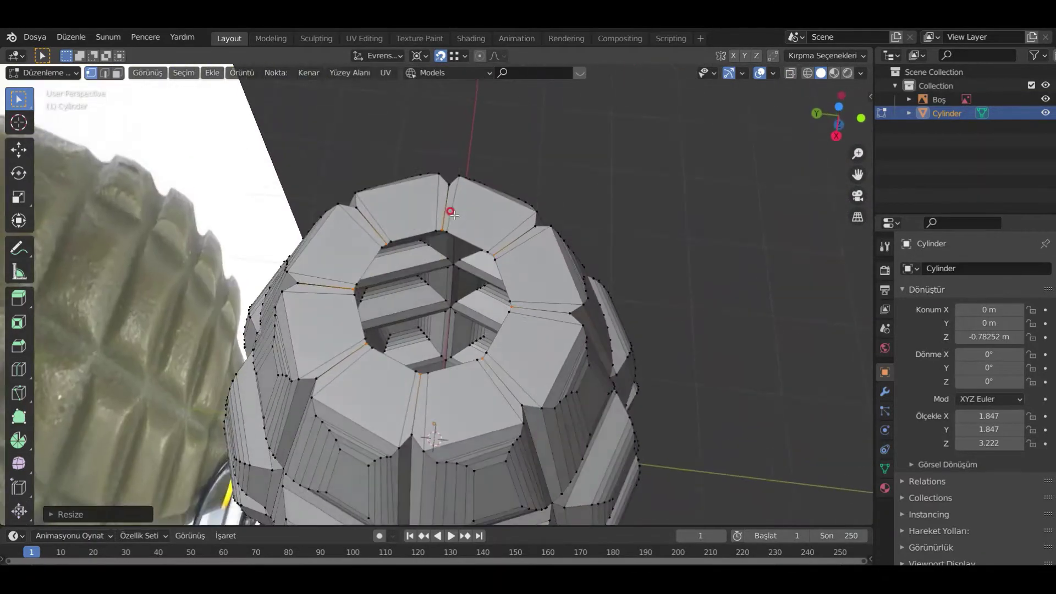
key(ctrl+KP_7)
scroll(535, 290, up, 5)
key(s)
click(467, 306)
scroll(467, 306, down, 5)
middle_drag(466, 305, 536, 344)
key(g)
key(z)
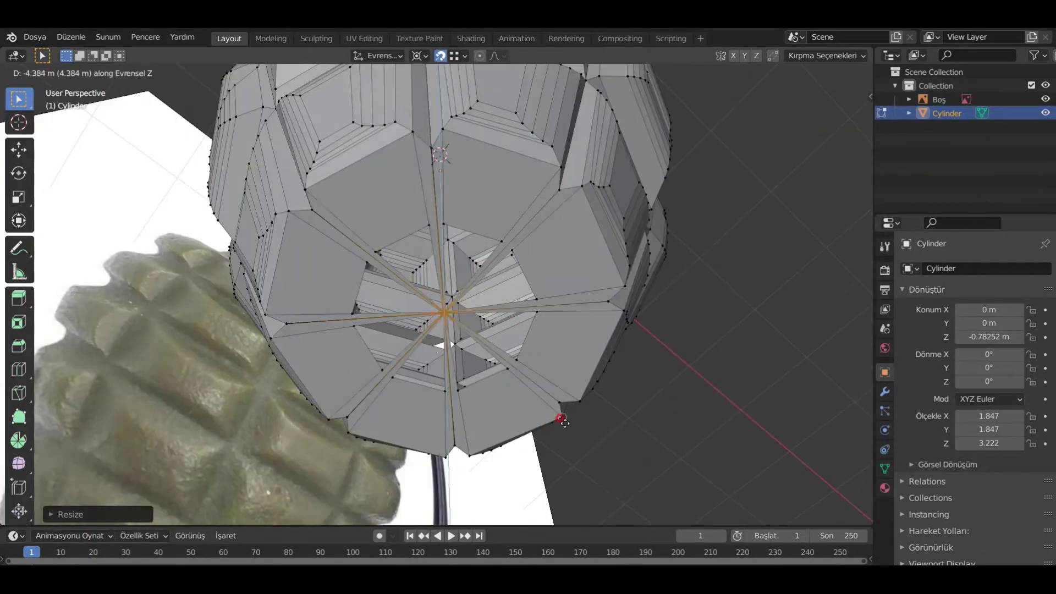
click(560, 421)
middle_drag(560, 421, 495, 410)
- Delete the strip tips gathered at the centre of the bottom opening together with the remaining vertices there
key(ctrl+KP_7)
scroll(512, 234, up, 6)
scroll(512, 350, down, 3)
key(x)
click(512, 348)
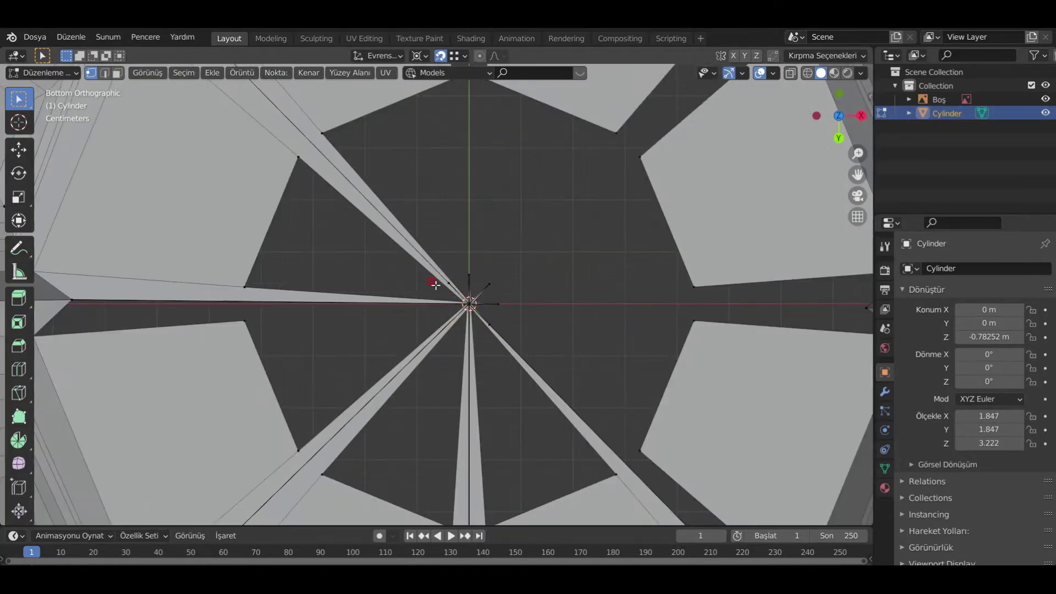
drag(435, 285, 532, 351)
key(x)
click(532, 350)
drag(434, 252, 537, 365)
key(x)
click(536, 363)
click(540, 359)
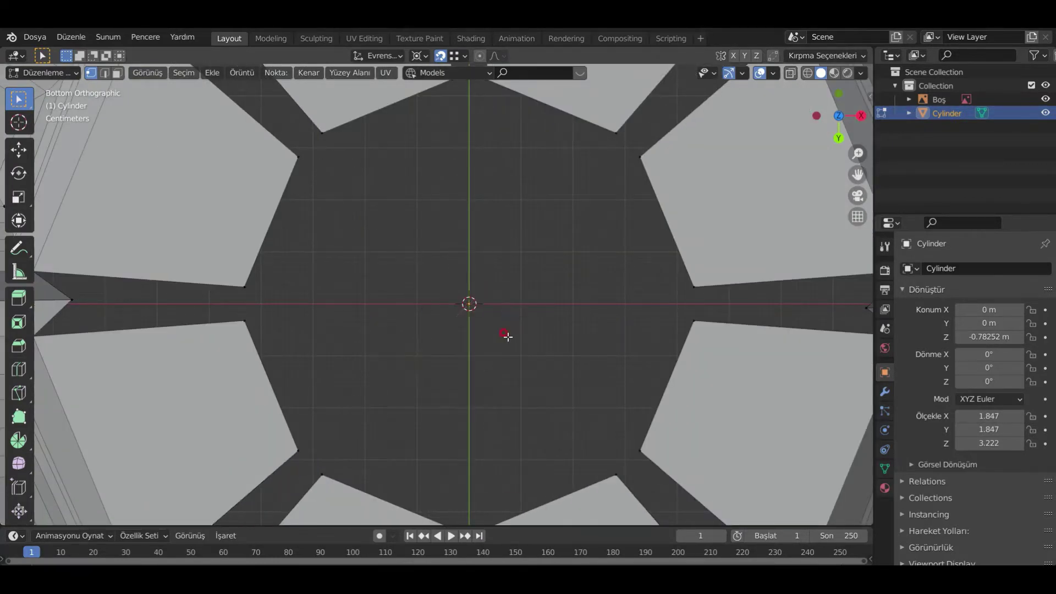
- Fill the gaps between the base segments with faces, from the lower half round to the positive X side
scroll(508, 337, down, 3)
shift+middle_drag(508, 336, 497, 183)
click(310, 355)
shift+click(314, 322)
shift+click(283, 328)
drag(674, 362, 675, 363)
key(f)
shift+middle_drag(674, 363, 605, 470)
drag(669, 306, 518, 238)
key(f)
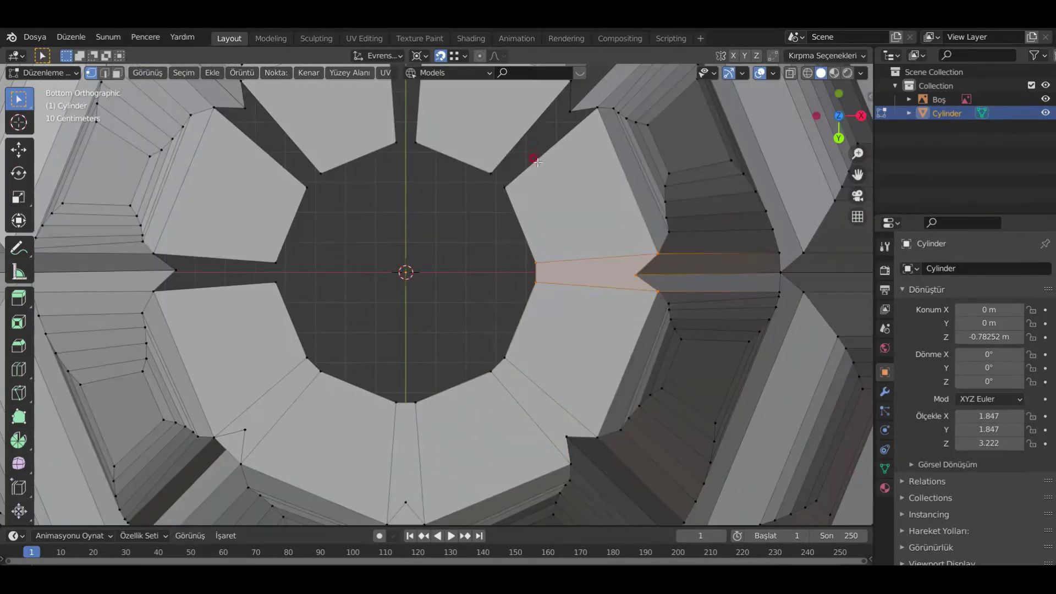
- Fill the remaining gaps between the base segments, round to the negative X side
shift+middle_drag(539, 162, 537, 240)
drag(602, 150, 480, 273)
key(f)
shift+middle_drag(465, 341, 507, 274)
drag(236, 279, 403, 347)
key(f)
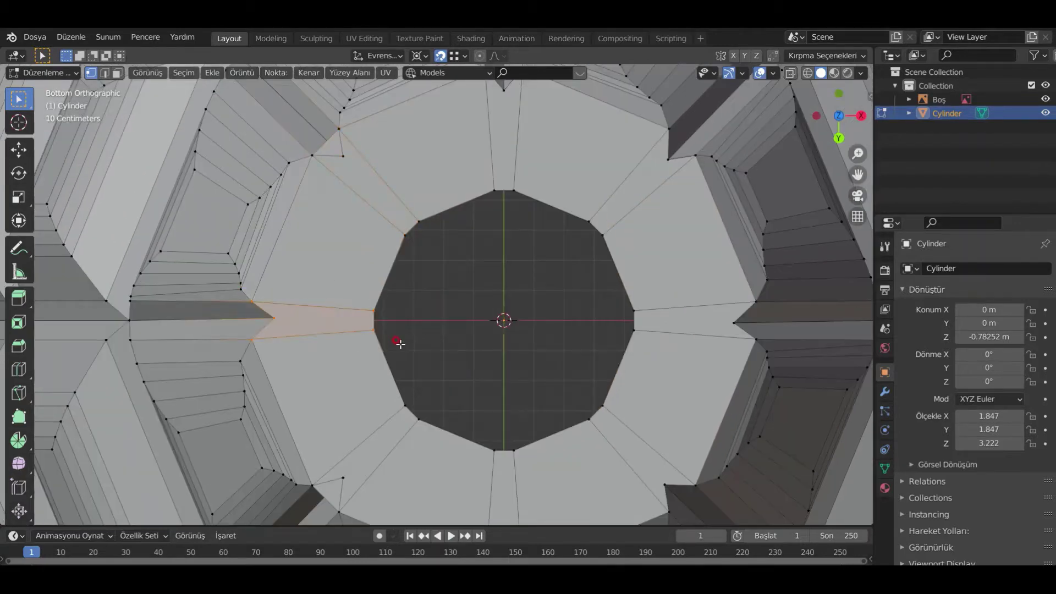
- Inspect the underside of the base and undo the last gap fill
middle_drag(404, 348, 477, 420)
scroll(371, 272, up, 2)
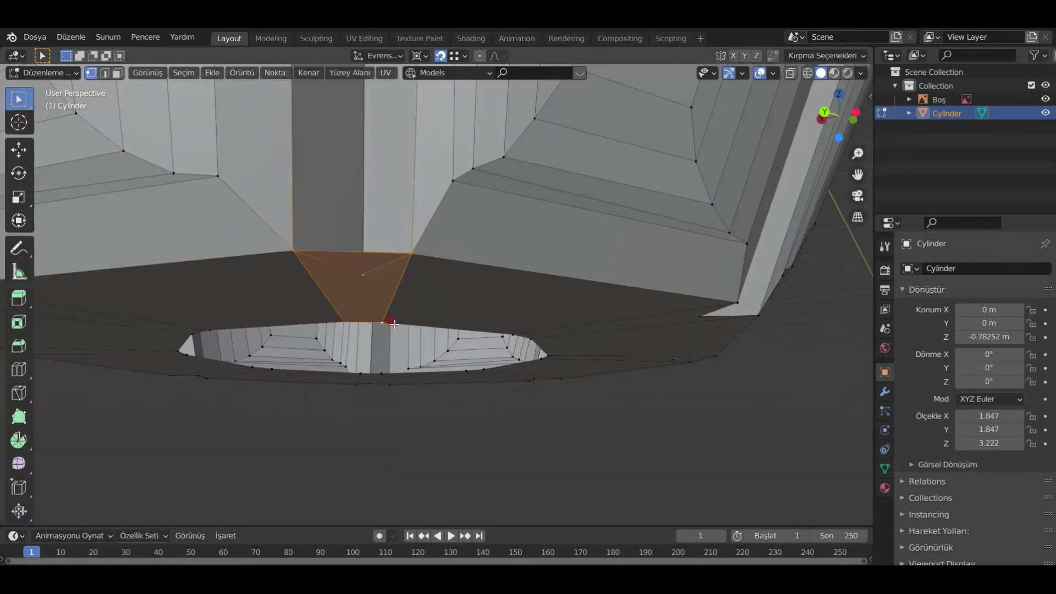
middle_drag(392, 323, 410, 247)
key(ctrl+z)
key(x)
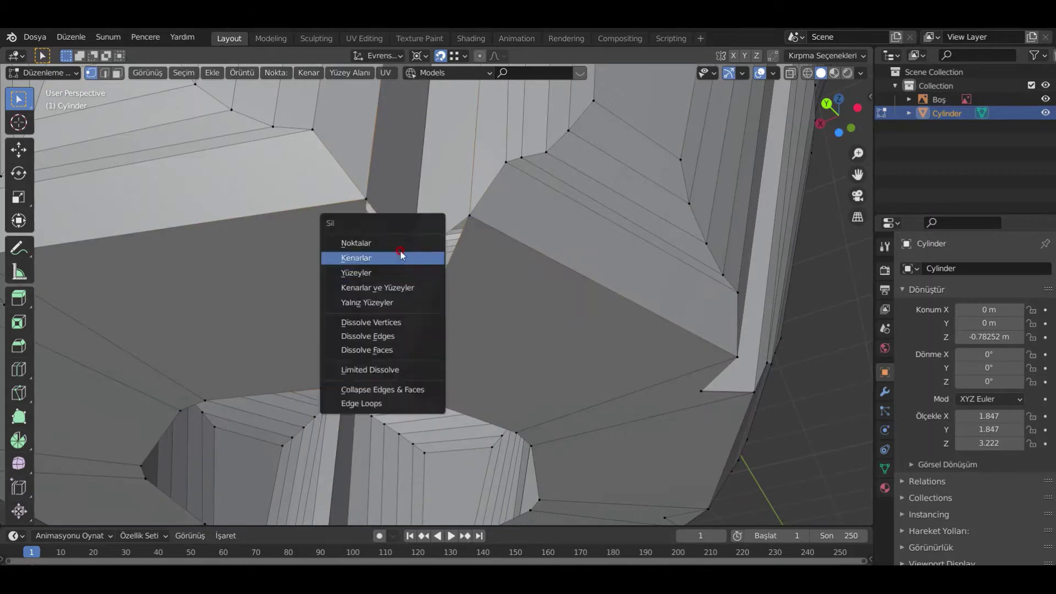
key(Escape)
- Try to fill the reopened gap with additional corner vertices picked through X-ray, and undo the fill
shift+click(361, 384)
middle_drag(364, 382, 368, 355)
click(790, 73)
shift+click(351, 341)
click(790, 73)
key(f)
middle_drag(512, 308, 468, 520)
key(ctrl+z)
- Select and delete the stray vertices in the open gap of the base
shift+drag(654, 165, 491, 250)
click(416, 288)
key(x)
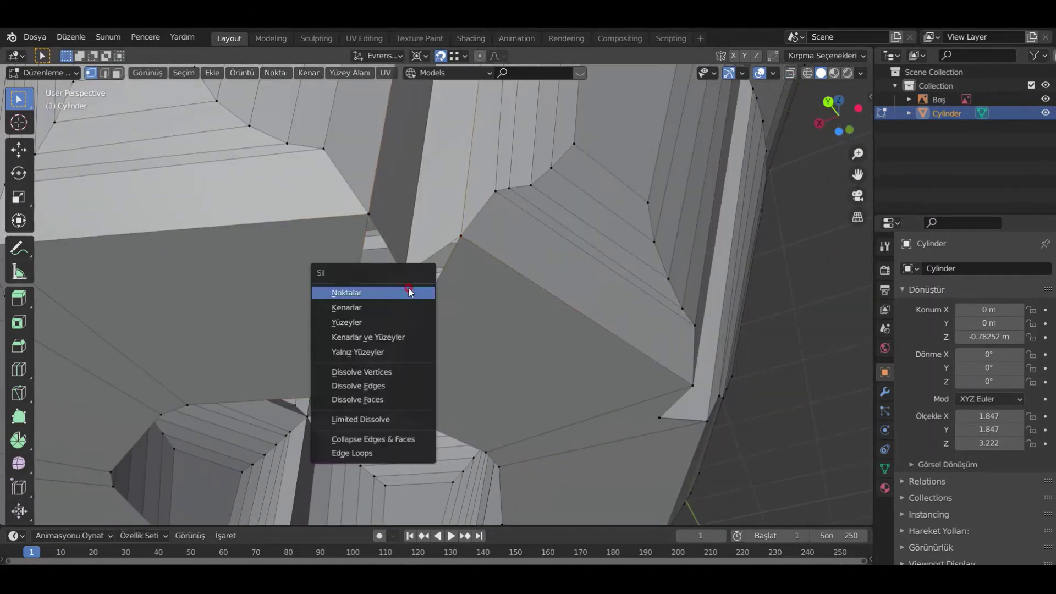
click(410, 292)
click(391, 258)
key(x)
click(384, 291)
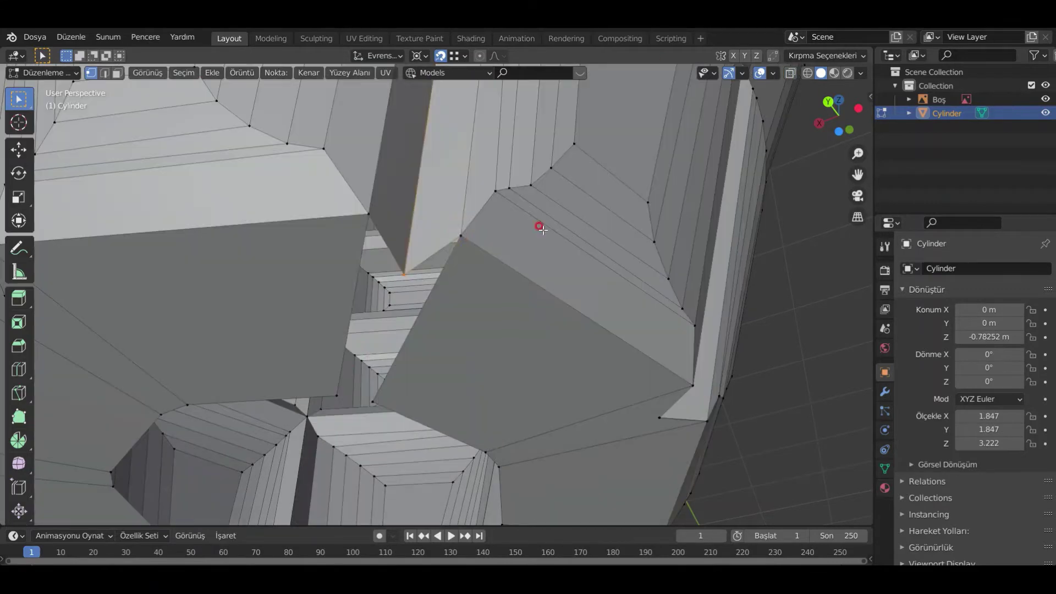
- Delete the leftover face at the gap and fill the gap anew from its corner and strip tip vertices
middle_drag(392, 404, 440, 426)
key(3)
click(288, 273)
key(x)
click(287, 299)
key(1)
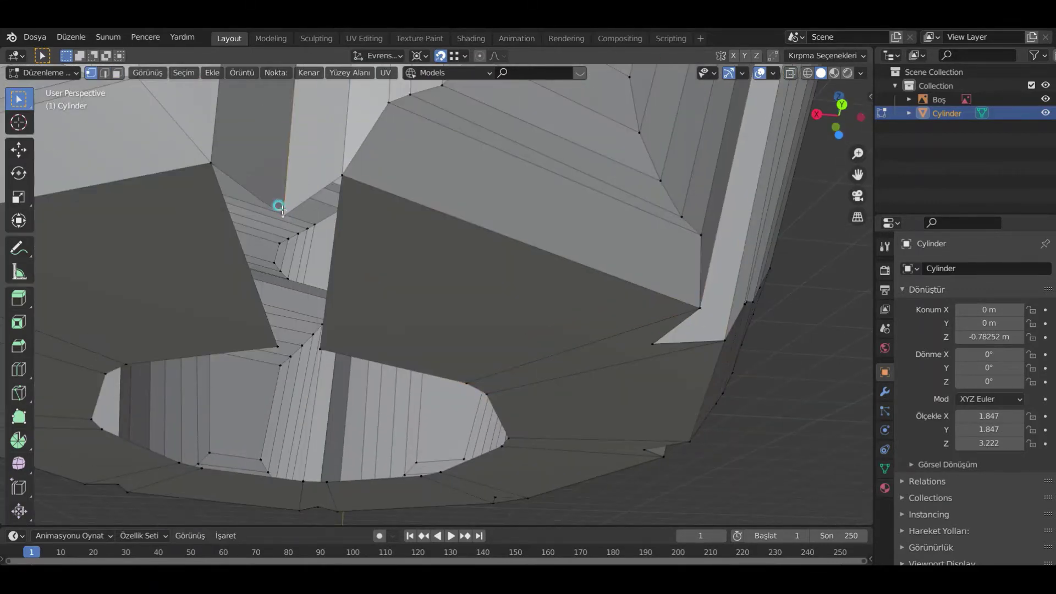
key(f)
- Delete the overlapping face in the next gap and refill the gaps from their corner and strip tip vertices
middle_drag(257, 335, 475, 363)
key(3)
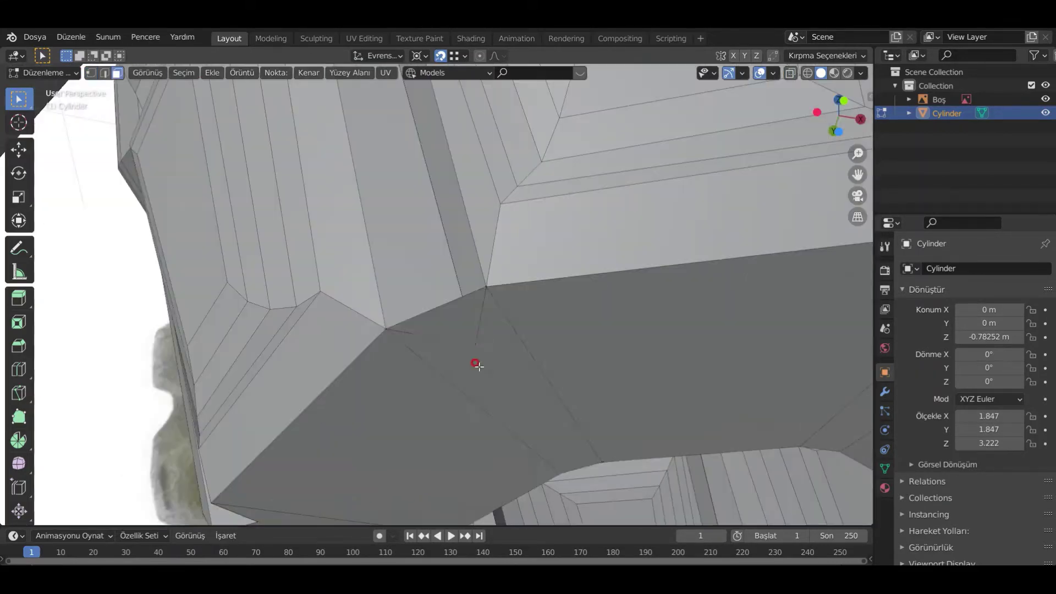
click(475, 363)
key(x)
key(1)
click(491, 211)
shift+click(411, 209)
key(f)
middle_drag(542, 330, 563, 317)
click(247, 299)
key(f)
key(f)
- Select the edge loop around the central bottom opening and fill it with a face
scroll(484, 323, down, 5)
key(Tab)
middle_drag(484, 323, 806, 243)
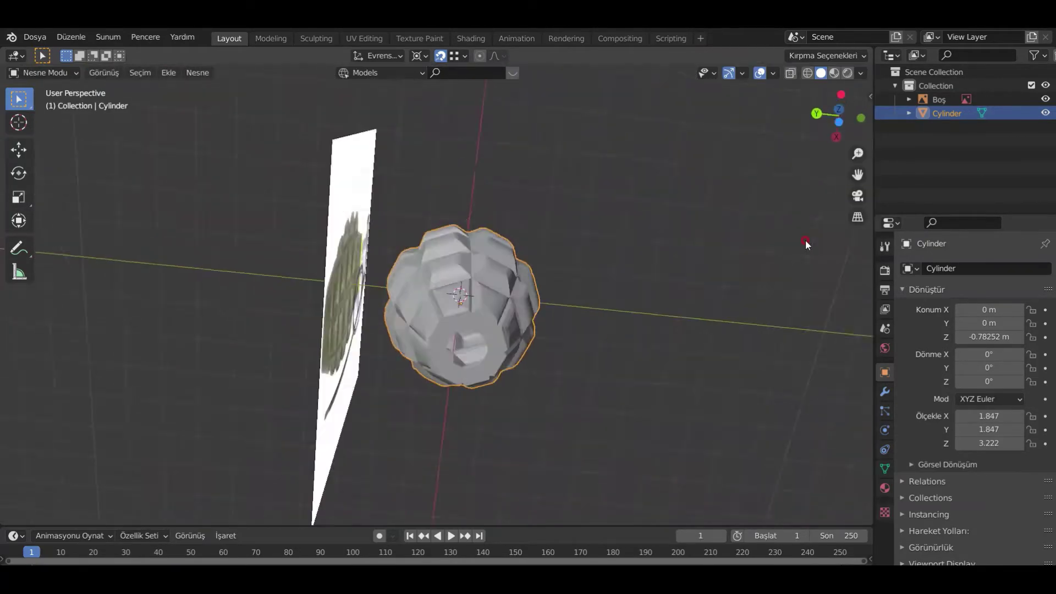
key(Tab)
alt+click(460, 312)
key(f)
- Select the inner loop of the base and move it along Z to follow the reference's rounded bottom, then leave Edit Mode
middle_drag(460, 314, 500, 380)
click(476, 339)
shift+click(442, 334)
alt+click(451, 356)
key(KP_1)
scroll(584, 407, up, 5)
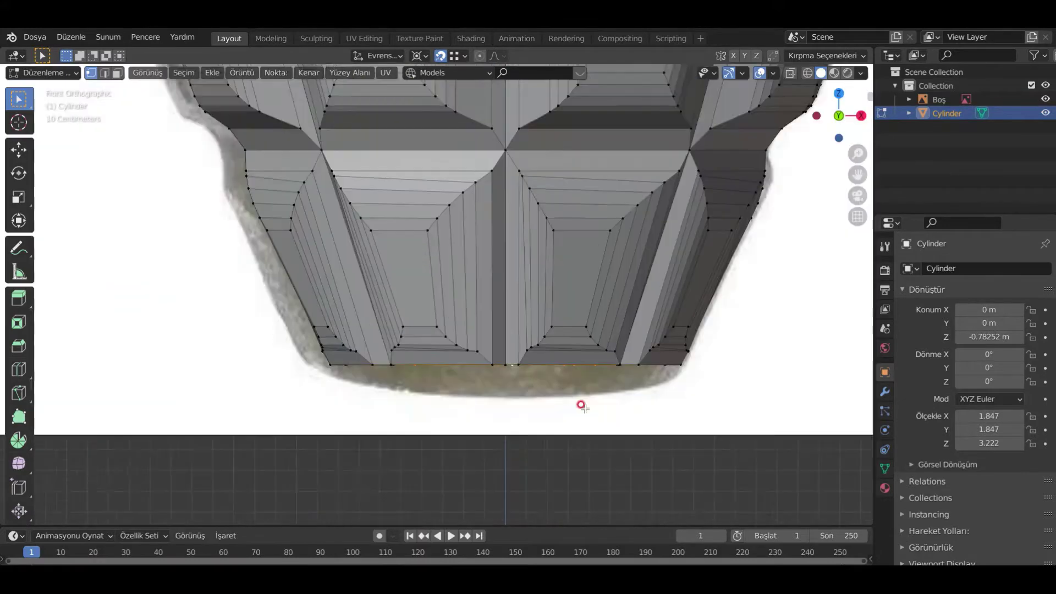
key(g)
key(z)
click(501, 327)
shift+middle_drag(585, 407, 542, 319)
key(Tab)
- Add a new cylinder with 32 vertices for the grenade's fuse head
key(KP_1)
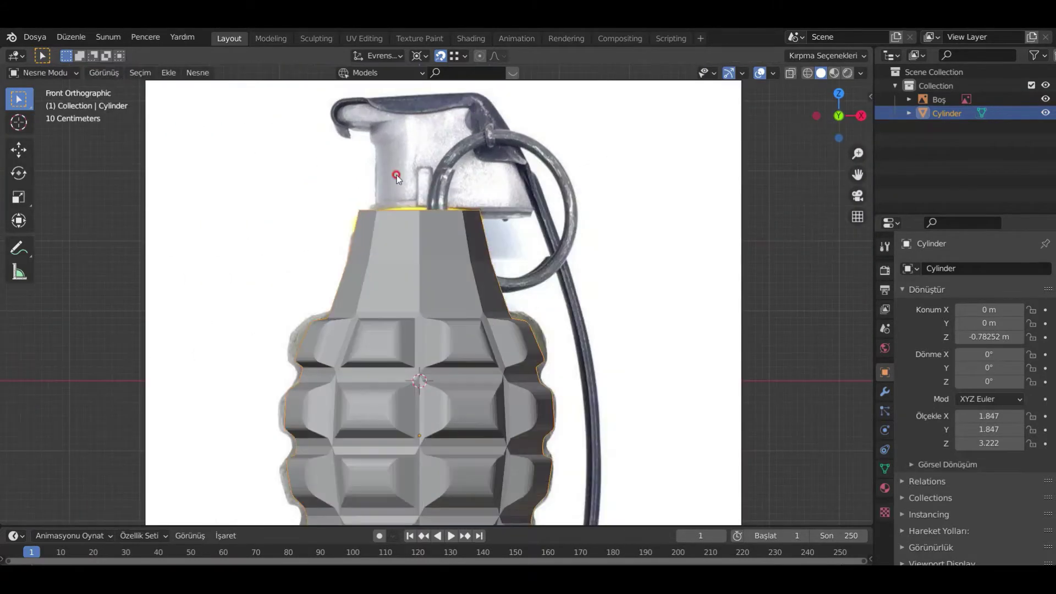
key(shift+a)
click(468, 256)
click(66, 514)
double_click(161, 351)
text(32)
key(Return)
- Move the new cylinder up along Z onto the fuse head, turn on X-ray and scale it to fit the reference
key(g)
key(z)
click(536, 219)
key(alt+z)
shift+middle_drag(588, 264, 598, 365)
key(s)
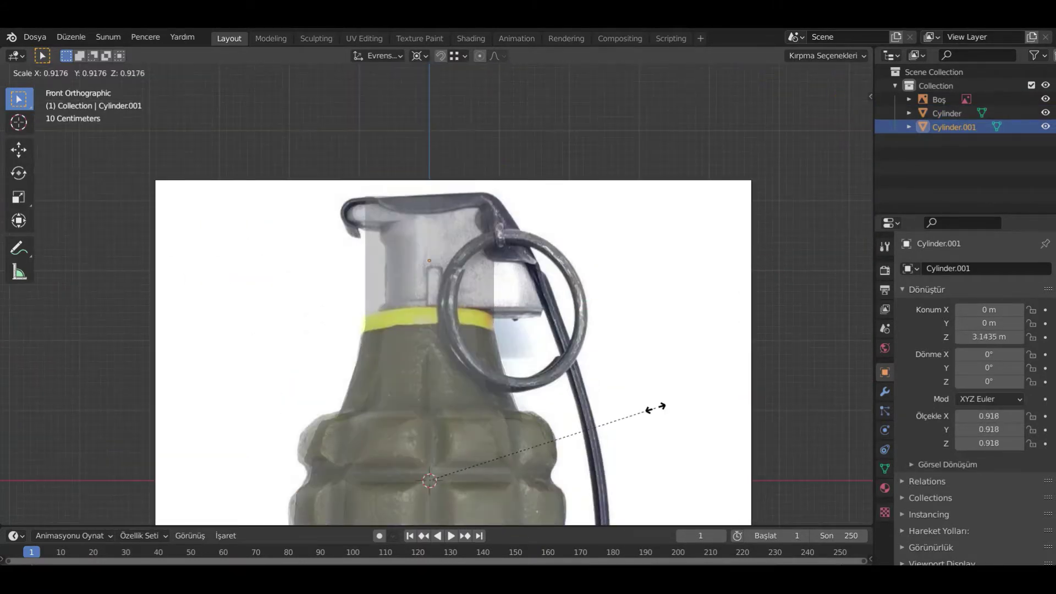
click(653, 408)
- Switch the transform pivot away from the 3D cursor, scale the cylinder down and move it along Z to fit the fuse head
click(420, 56)
click(440, 134)
click(441, 56)
key(g)
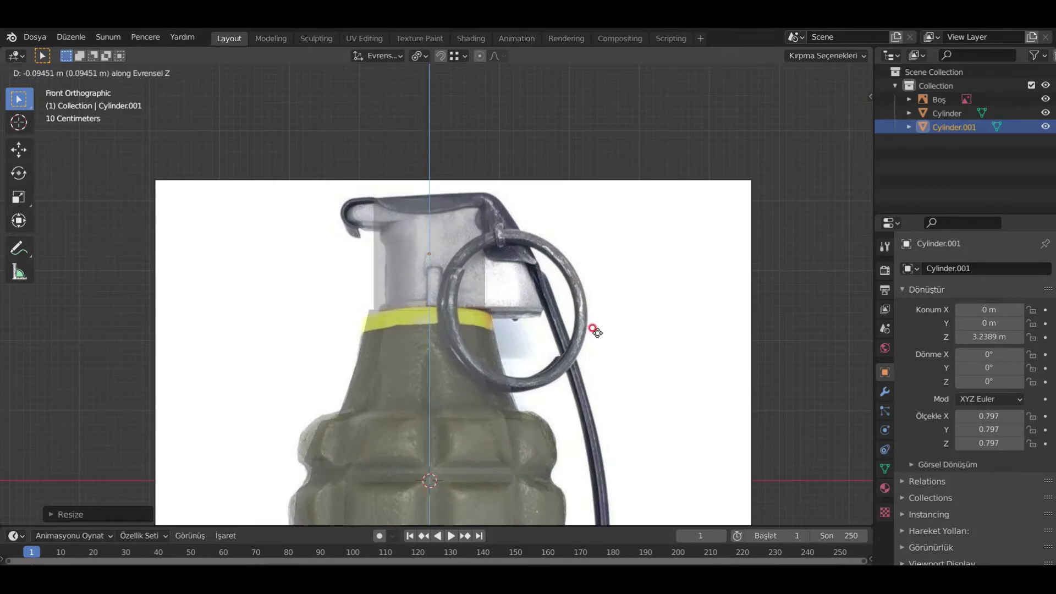
key(z)
click(585, 304)
- In Edit Mode, shift the cylinder's mesh along X and scale it to match the width of the reference's fuse head
scroll(517, 294, up, 5)
shift+middle_drag(416, 273, 425, 332)
key(Tab)
key(g)
key(x)
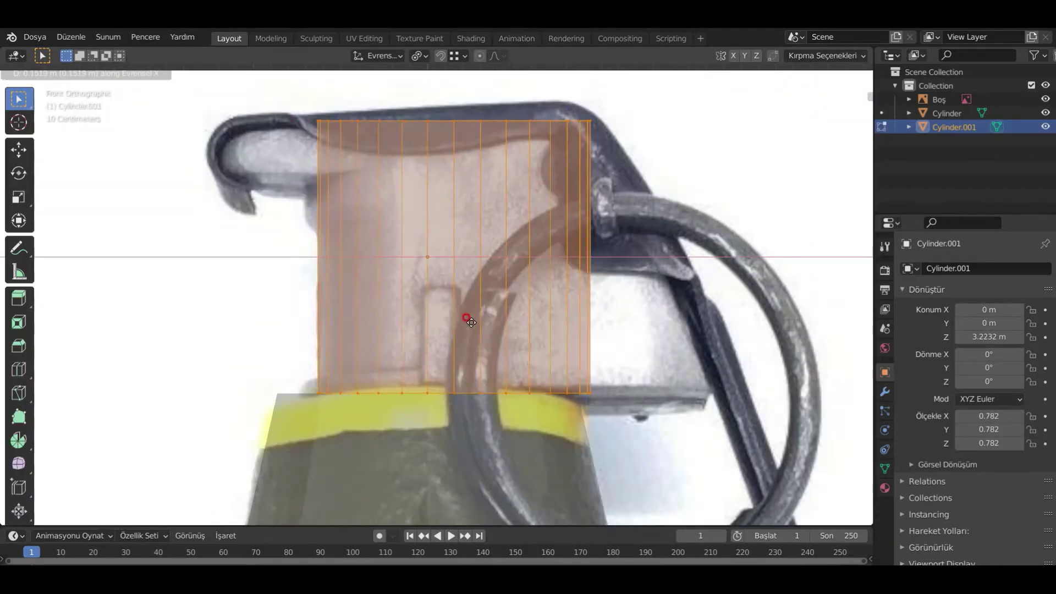
click(469, 319)
key(s)
click(603, 360)
- Add one loop cut near the cylinder's base and two loop cuts across its upper part
key(ctrl+r)
click(447, 367)
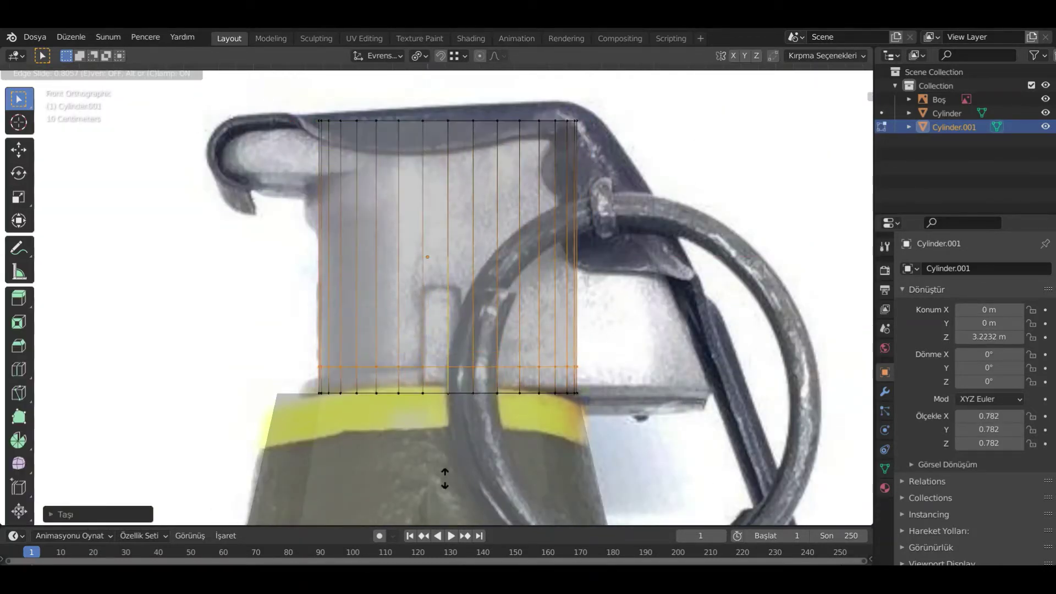
shift+middle_drag(424, 348, 426, 381)
key(ctrl+r)
scroll(355, 242, up, 1)
click(362, 248)
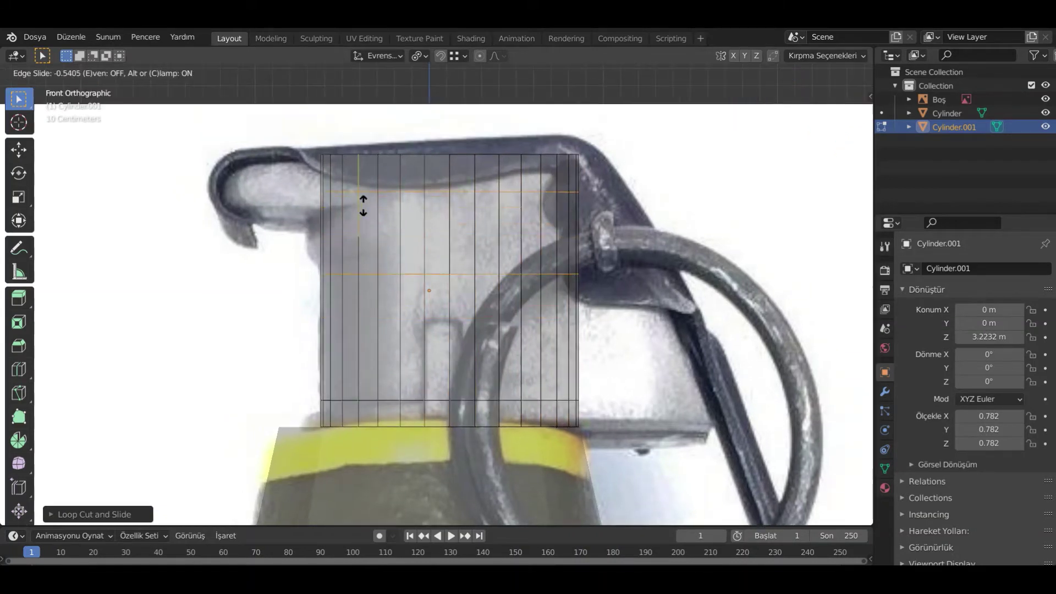
click(364, 201)
- Move the two upper loops along Z to match the reference's shoulder and add another loop cut just below them
drag(297, 171, 610, 221)
key(g)
key(z)
drag(316, 249, 602, 305)
key(g)
key(z)
click(601, 284)
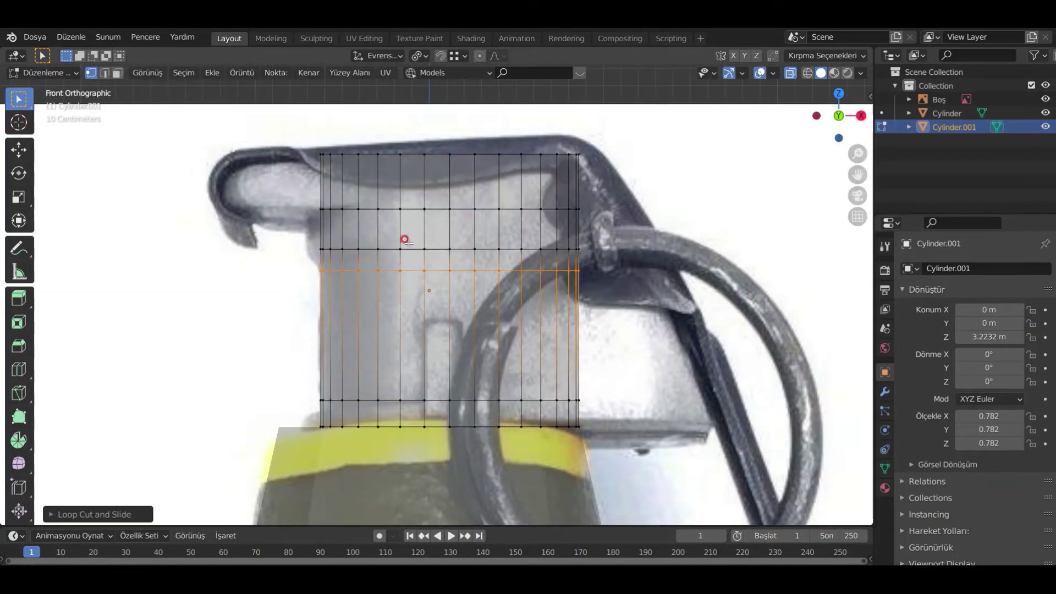
shift+middle_drag(409, 243, 417, 249)
shift+middle_drag(550, 269, 478, 243)
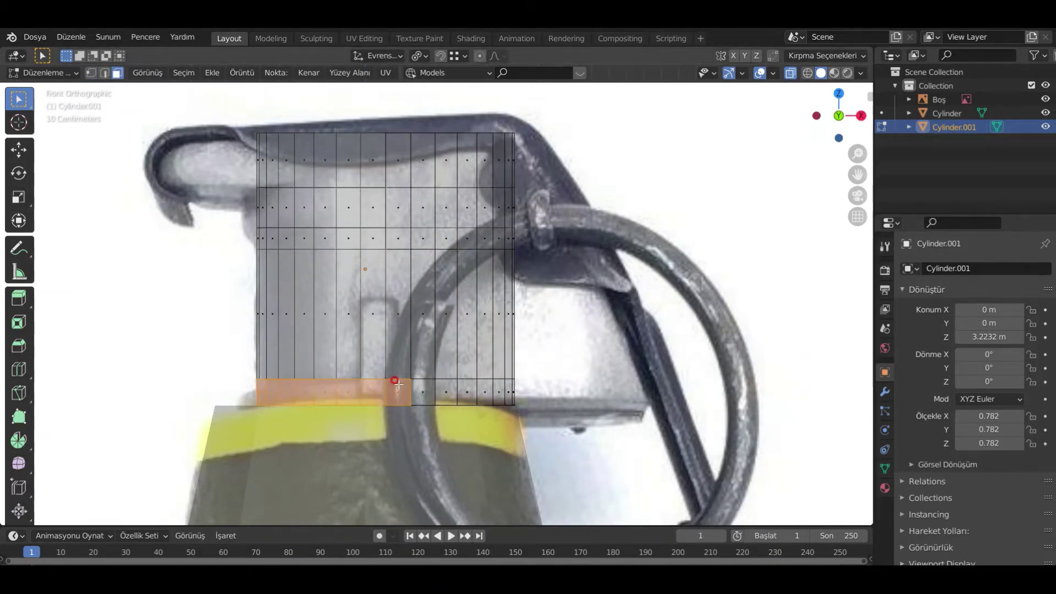
- Extrude the bottom band's lever-hook-side faces outward without changing Z to form a collar, and extrude the tab faces on the cylinder's two sides
middle_drag(399, 385, 412, 426)
key(e)
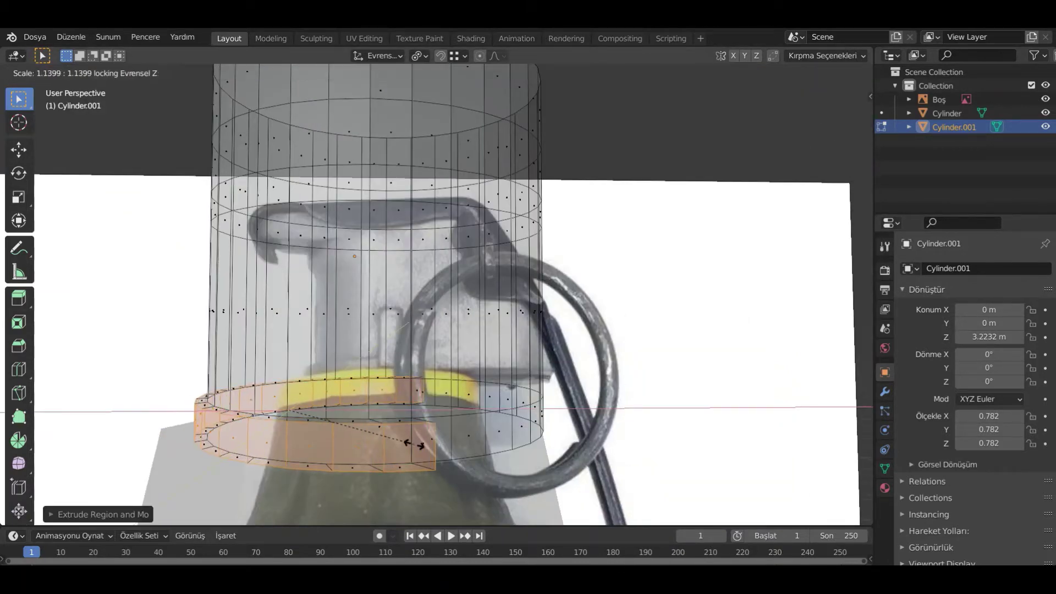
key(g)
key(x)
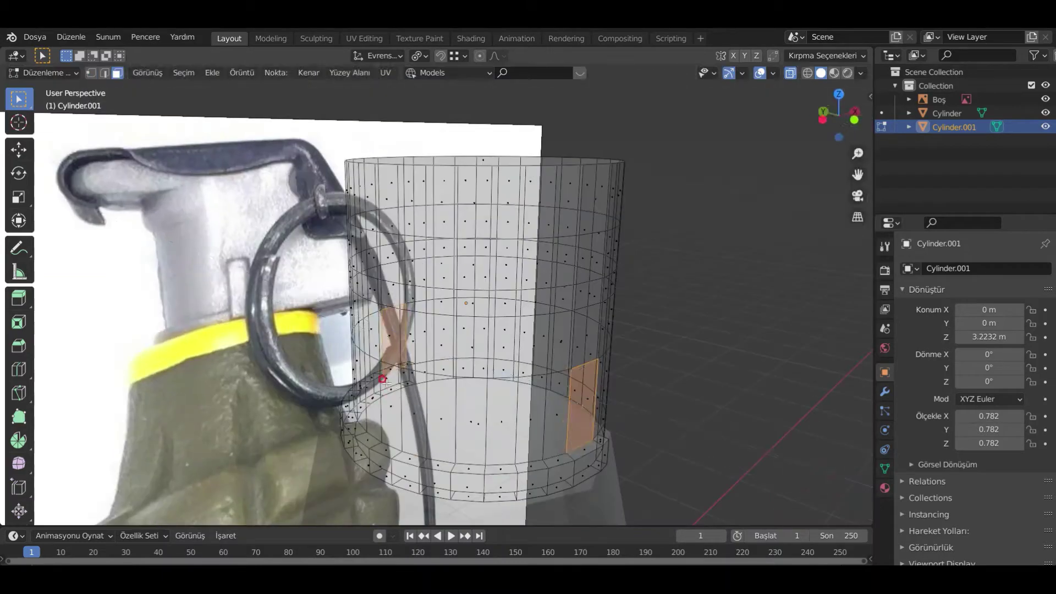
key(e)
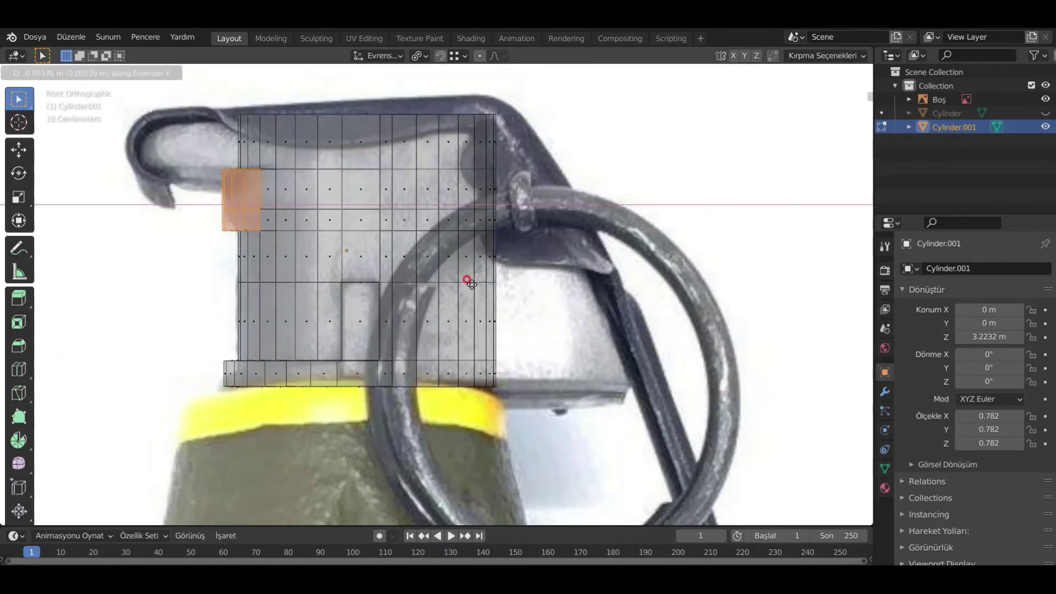
right_click(467, 280)
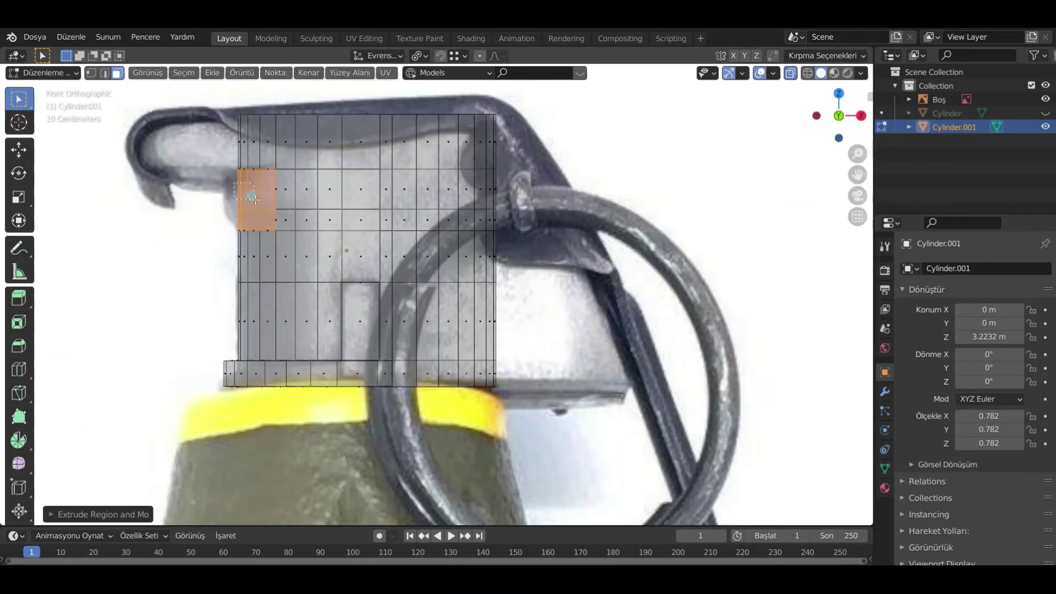
key(e)
right_click(406, 248)
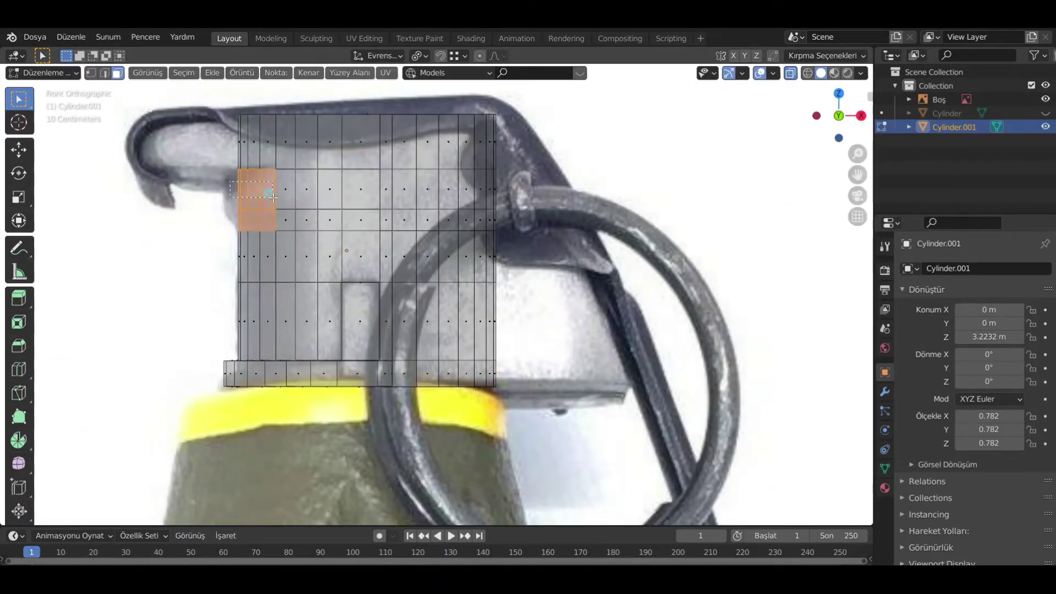
drag(273, 198, 274, 199)
key(g)
click(333, 220)
scroll(309, 198, up, 1)
shift+middle_drag(193, 110, 281, 167)
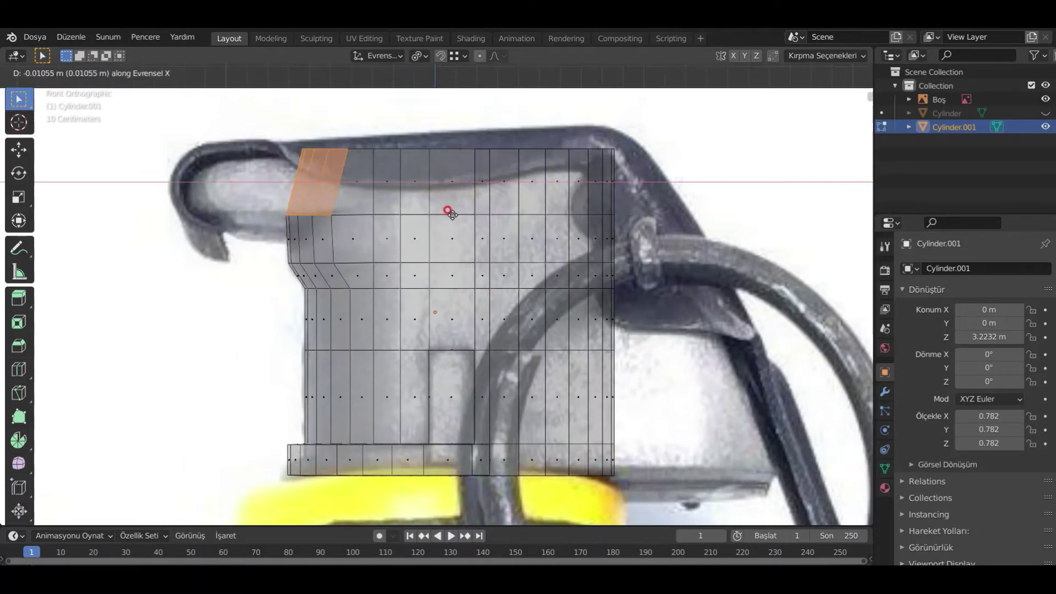
right_click(432, 211)
key(ctrl+z)
key(ctrl+z)
- Select the hook-side faces of the two upper rows and move them outward along X to match the reference's wider neck
drag(345, 247, 286, 165)
key(g)
key(x)
click(427, 245)
- Extrude the hook-side faces of the top row outward to reach the lever's curled end in the reference
drag(348, 212, 281, 165)
key(e)
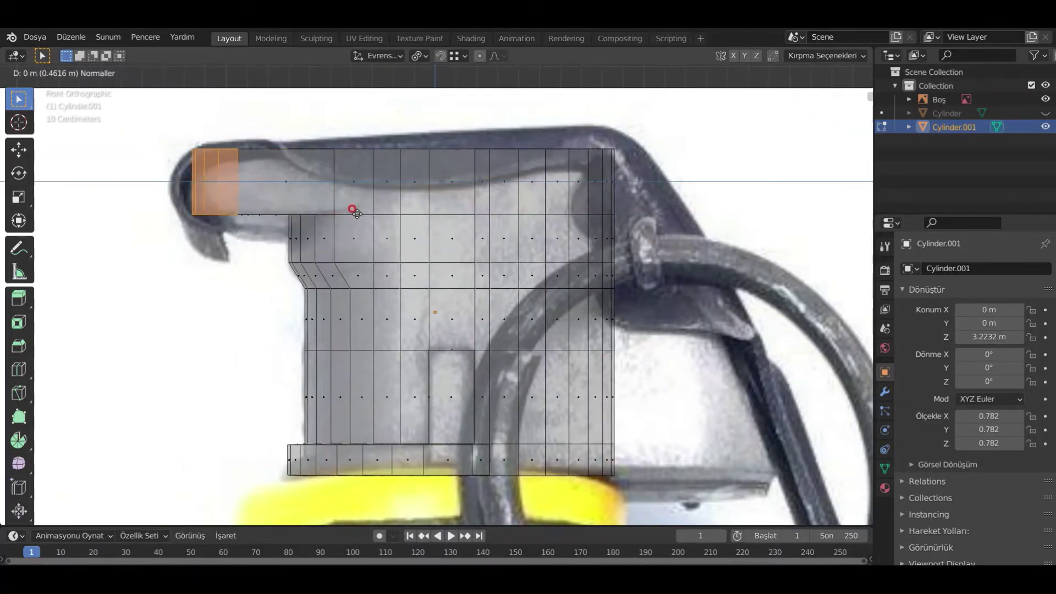
key(g)
key(z)
click(553, 159)
- Turn off X-ray, select the edge rings across the extension's top and bottom in edge mode, and delete them
middle_drag(181, 181, 626, 363)
key(alt+z)
key(2)
ctrl+alt+click(535, 370)
middle_drag(536, 370, 358, 125)
ctrl+alt+shift+click(568, 140)
key(x)
click(566, 150)
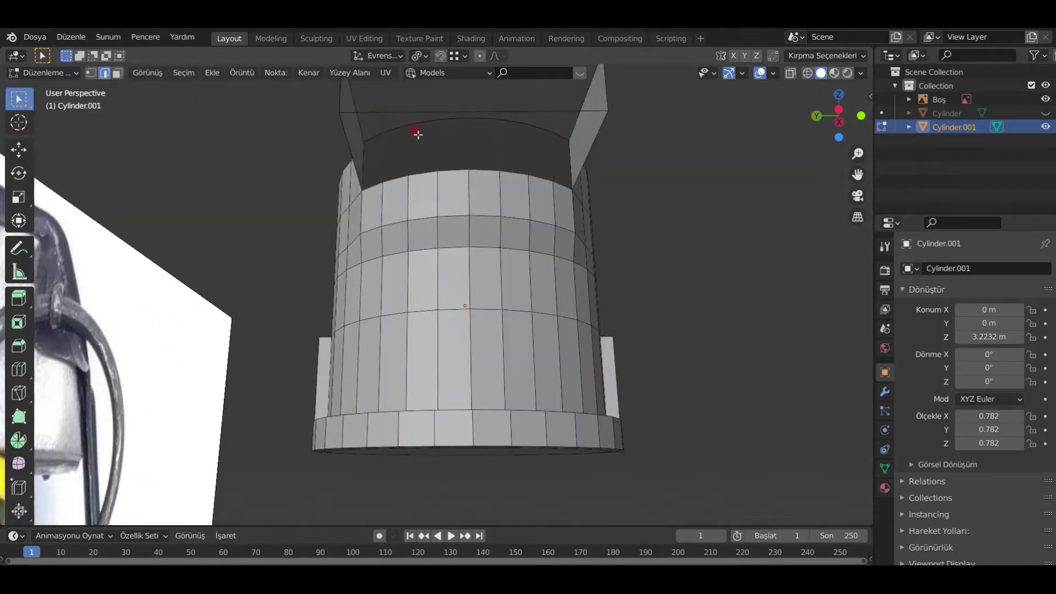
- Fill the extension's open bottom and top with single faces and bevel its two outer end edges into a rounded nose
alt+shift+click(427, 177)
key(f)
alt+click(563, 130)
alt+shift+click(377, 186)
key(f)
middle_drag(555, 358, 659, 446)
alt+shift+click(558, 309)
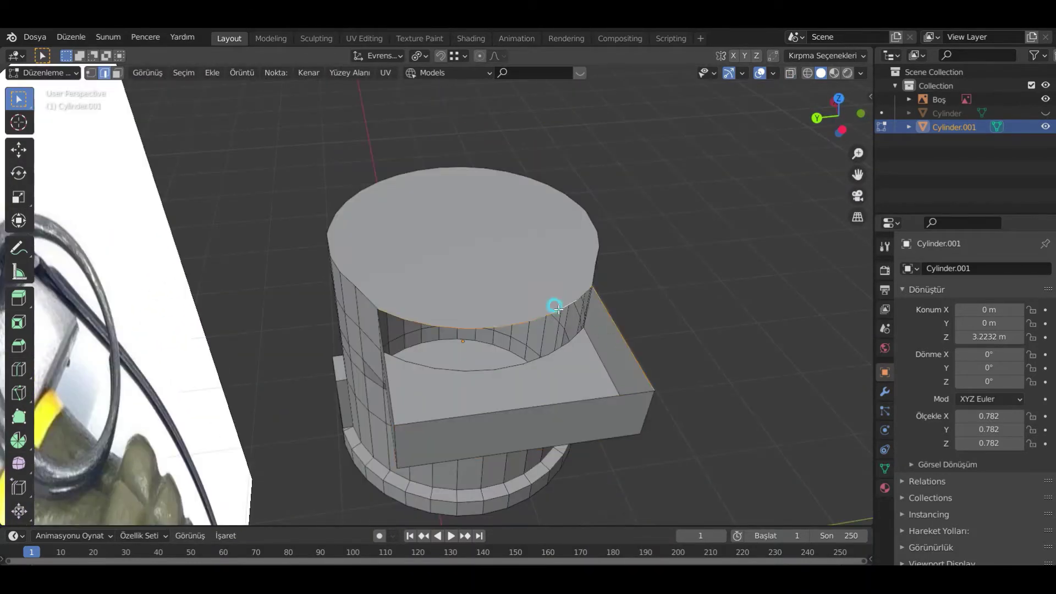
middle_drag(577, 385, 305, 369)
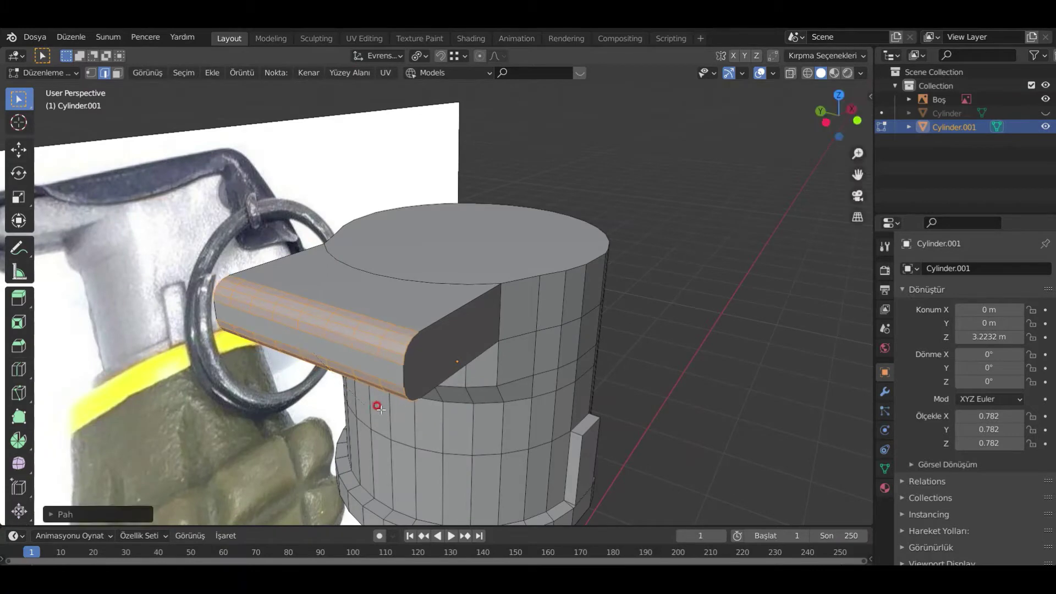
- Scale the rounded end of the extension along Y, then return to the front view with X-ray on
key(KP_1)
click(407, 330)
middle_drag(407, 330, 669, 352)
scroll(671, 361, down, 5)
key(alt+z)
key(s)
key(y)
middle_drag(553, 361, 521, 347)
middle_drag(598, 312, 595, 334)
key(KP_1)
key(alt+z)
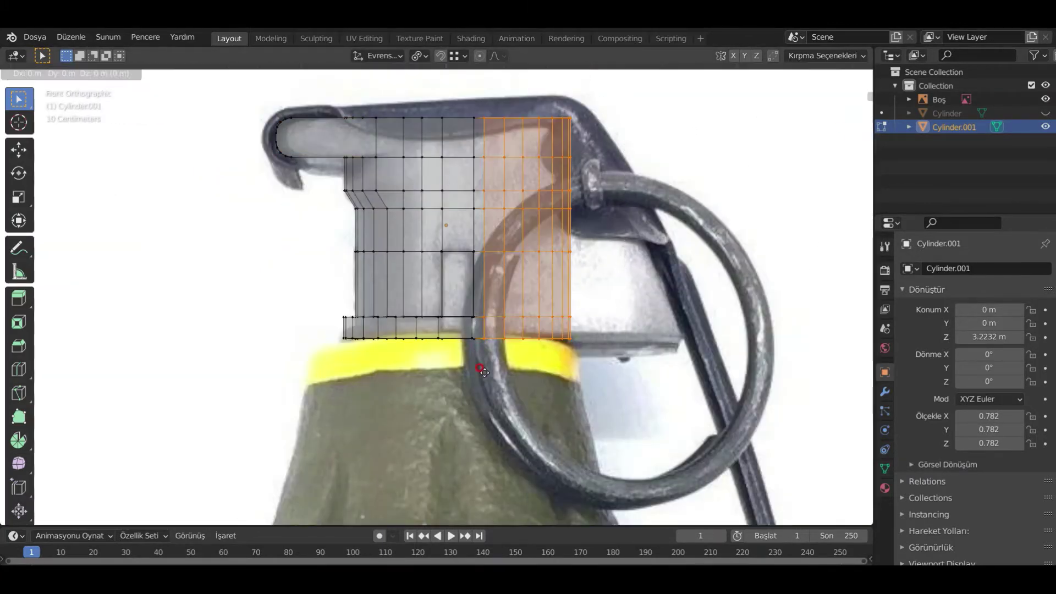
- Try to move the head's ring-side half along X and pull its top row back to the lever, then undo it
key(x)
click(593, 378)
shift+middle_drag(718, 292, 644, 364)
scroll(638, 352, up, 1)
drag(537, 159, 708, 195)
key(g)
key(x)
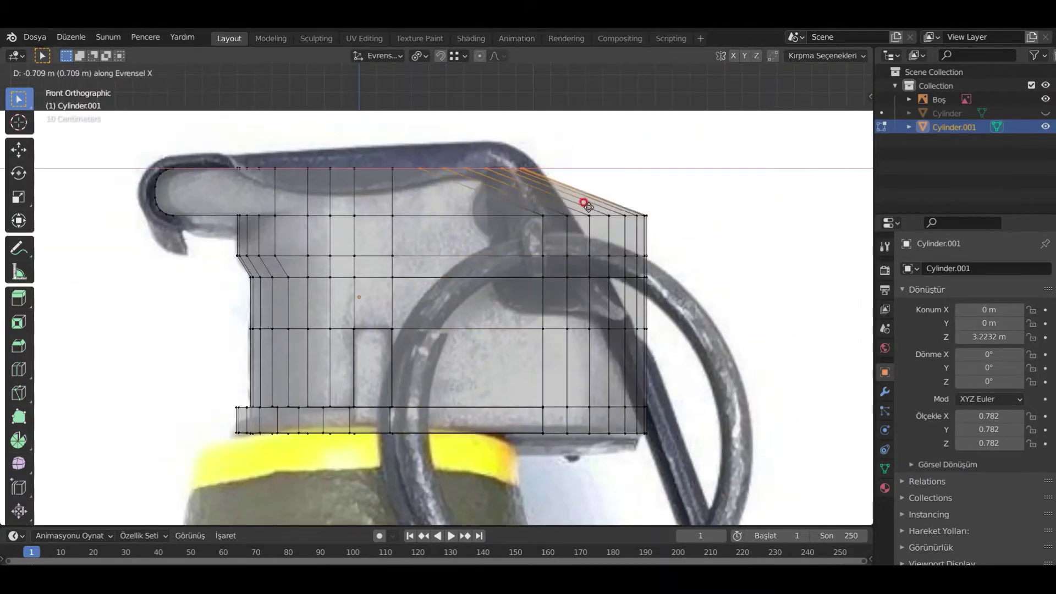
click(589, 207)
key(ctrl+z)
key(ctrl+z)
key(ctrl+z)
- Try to shift individual ring-side vertex rows along X to follow the reference's slope, then undo the moves
drag(402, 208, 519, 231)
key(g)
key(x)
click(547, 234)
drag(398, 422, 541, 440)
key(g)
key(x)
click(678, 439)
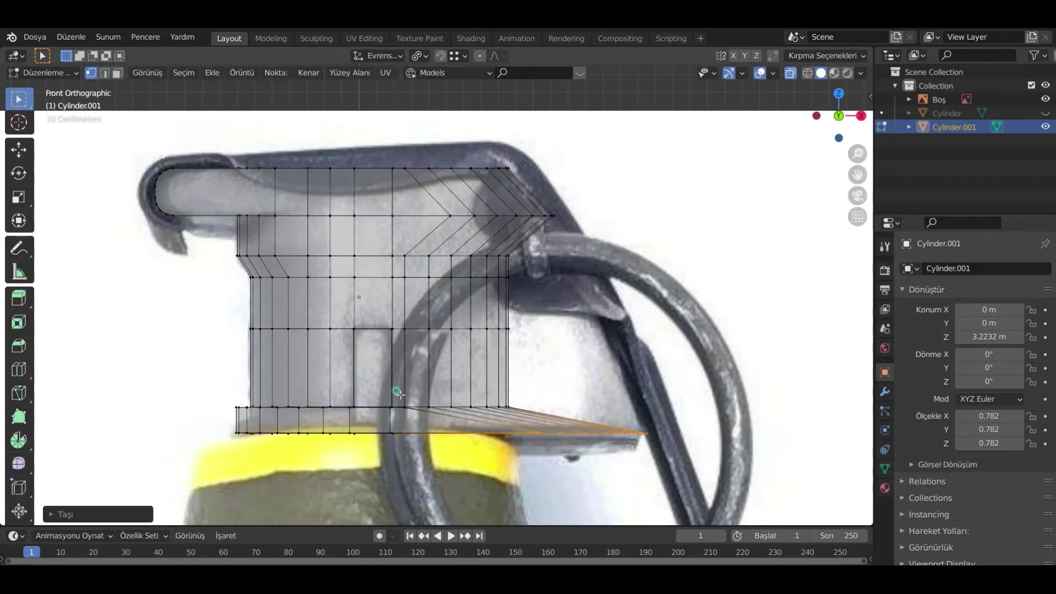
drag(400, 394, 536, 418)
key(g)
key(x)
click(687, 416)
drag(401, 316, 534, 343)
key(g)
key(x)
click(646, 369)
key(ctrl+z)
key(ctrl+z)
key(ctrl+z)
key(ctrl+z)
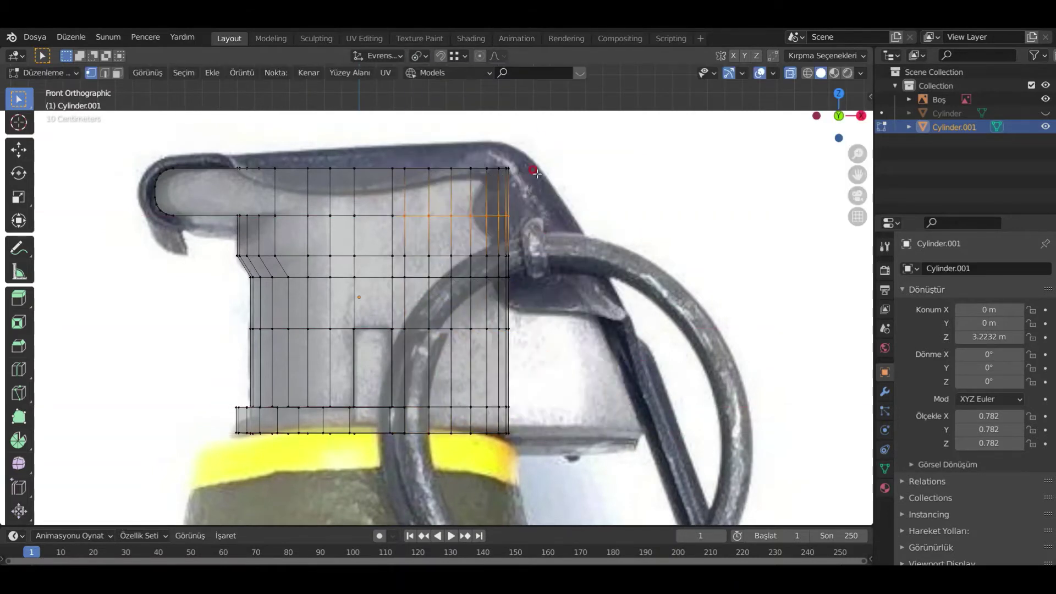
- Try to rotate the head's ring-side vertices to match the lever's slope, then undo the rotation
key(r)
key(y)
right_click(538, 155)
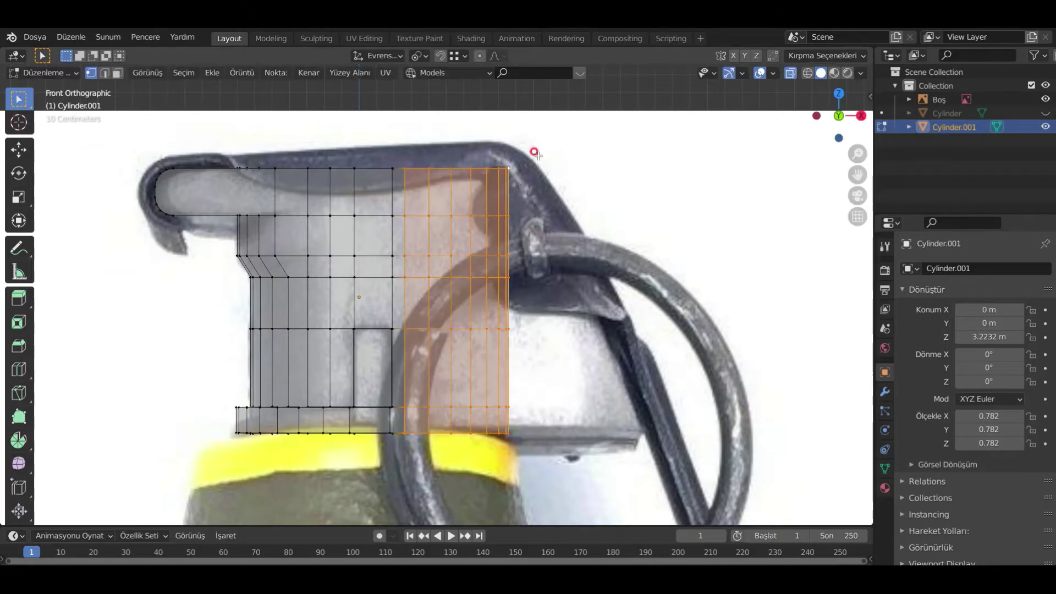
drag(507, 445, 508, 445)
scroll(510, 168, up, 3)
shift+drag(531, 160, 505, 188)
scroll(495, 248, down, 5)
key(r)
click(608, 337)
middle_drag(608, 338, 648, 170)
key(ctrl+z)
- With X-ray on in front view, move the ring-side vertices of the two lowest rows outward along X to the lever
click(790, 72)
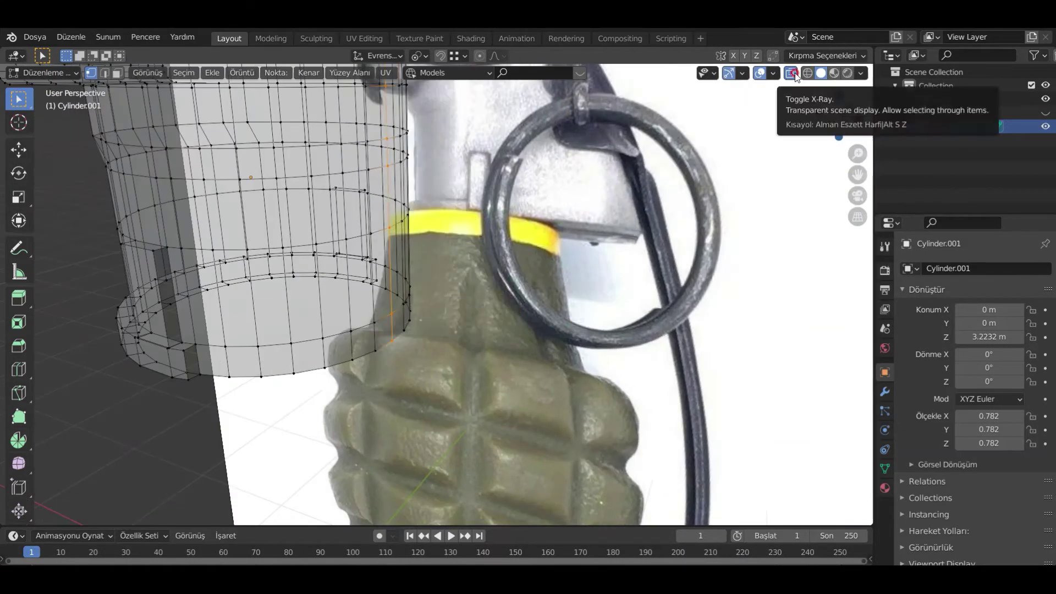
key(KP_1)
drag(278, 461, 430, 392)
key(g)
key(x)
click(598, 392)
drag(599, 390, 434, 423)
key(g)
key(x)
click(487, 424)
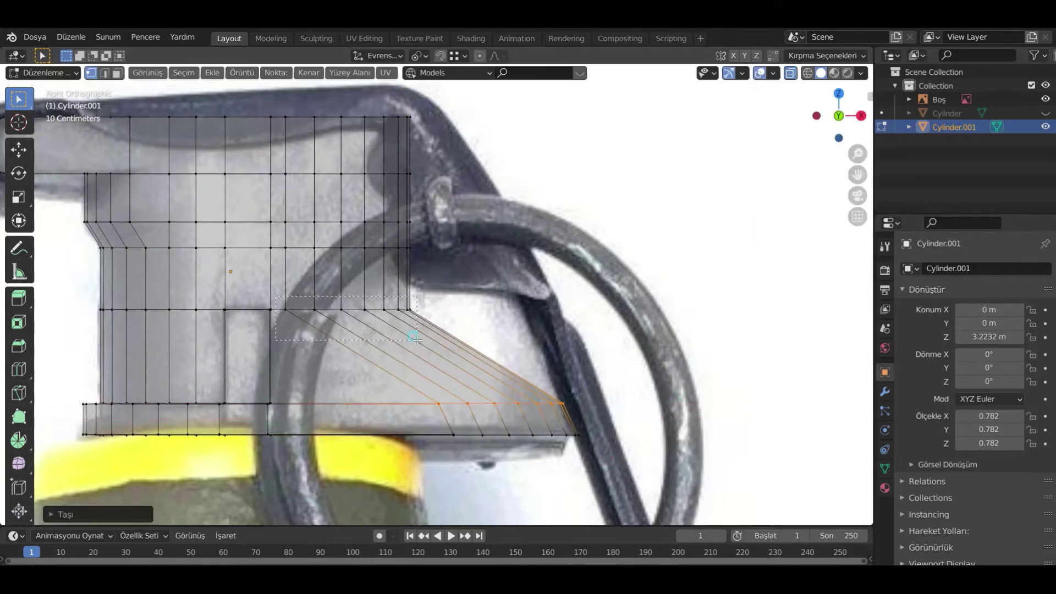
- Move the ring-side vertices of the next two rows above the base outward along X onto the lever's slope
drag(278, 297, 429, 333)
key(g)
key(x)
click(543, 331)
drag(279, 237, 429, 278)
key(g)
key(x)
click(512, 275)
- Move the ring-side vertices of the two rows below the top edge along X onto the slope, then leave Edit Mode
drag(429, 206, 279, 236)
key(g)
key(x)
click(365, 302)
drag(426, 157, 279, 192)
key(g)
key(x)
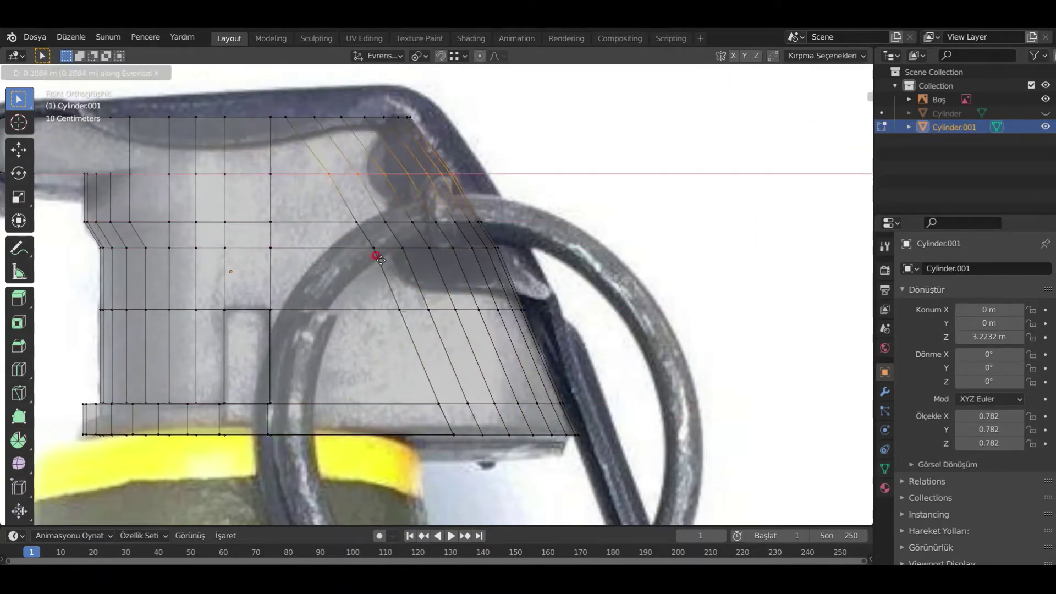
click(378, 256)
drag(501, 237, 364, 261)
click(365, 263)
key(Tab)
scroll(365, 263, down, 6)
middle_drag(495, 264, 560, 256)
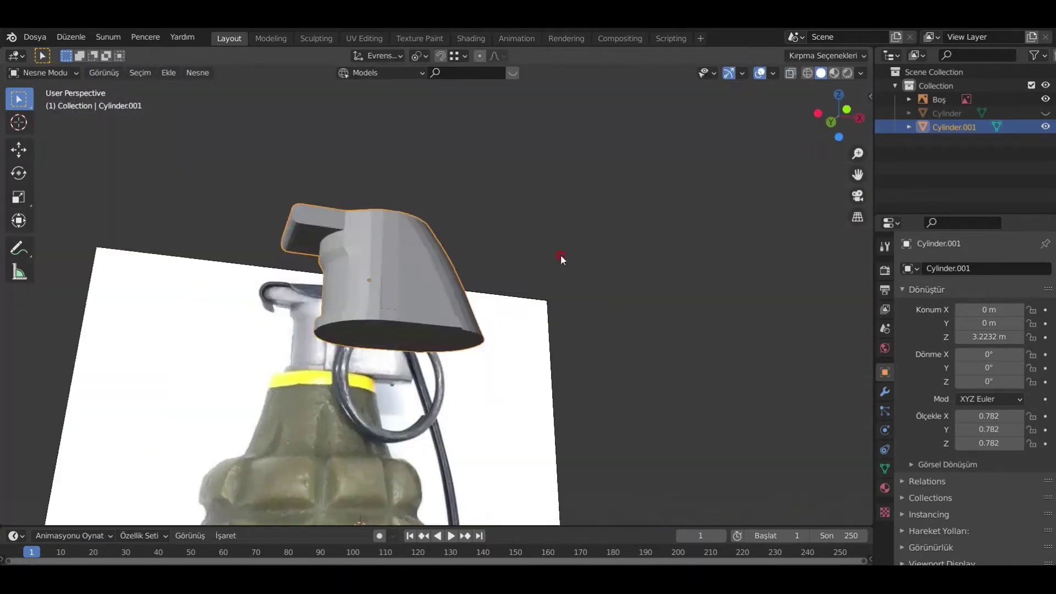
- In front view, move the ring-side vertices of the head's top two rows outward along X by about 0.04 m
key(KP_1)
key(Tab)
scroll(478, 275, up, 6)
scroll(462, 319, down, 4)
shift+middle_drag(412, 233, 416, 301)
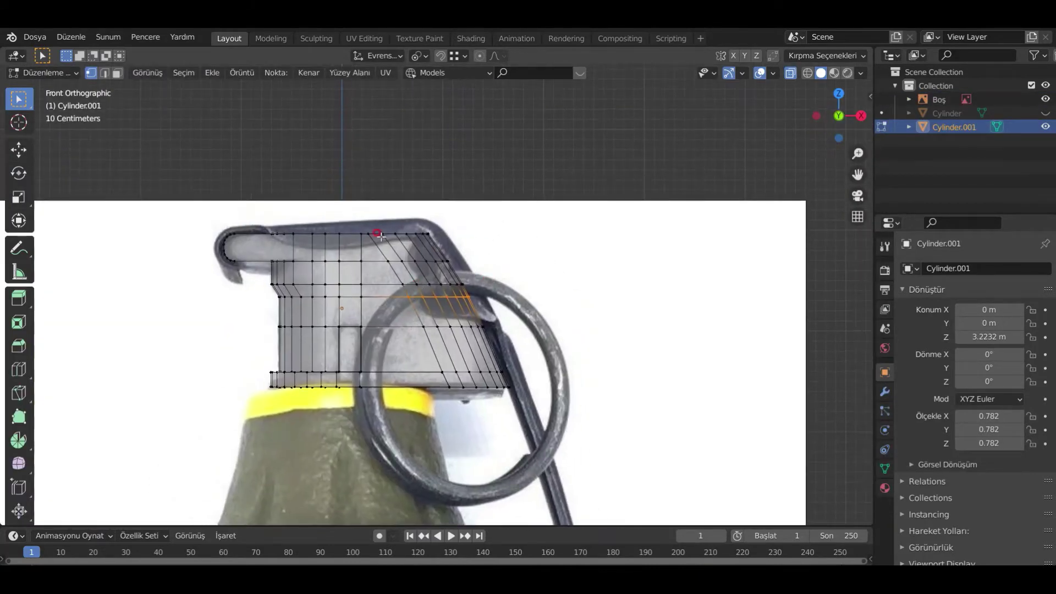
drag(365, 223, 512, 429)
key(g)
key(x)
right_click(513, 431)
scroll(418, 330, up, 5)
drag(299, 219, 483, 251)
shift+drag(434, 151, 256, 185)
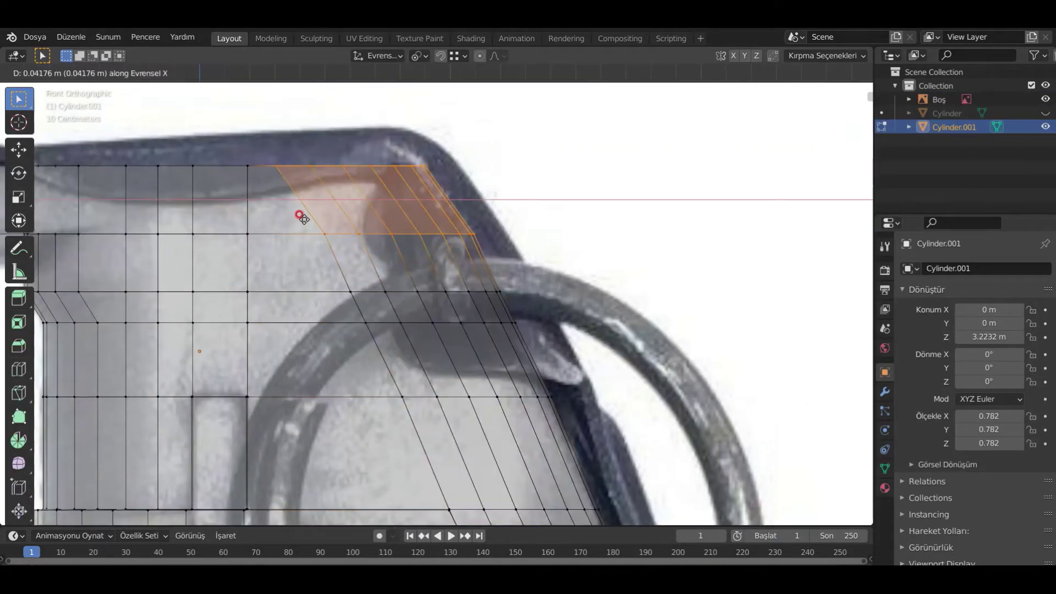
click(308, 215)
- Move the ring-side vertices of the rows just below the top along X to straighten the sloped side
drag(497, 215, 320, 242)
key(g)
key(x)
click(361, 338)
scroll(360, 338, down, 2)
shift+middle_drag(530, 475, 501, 333)
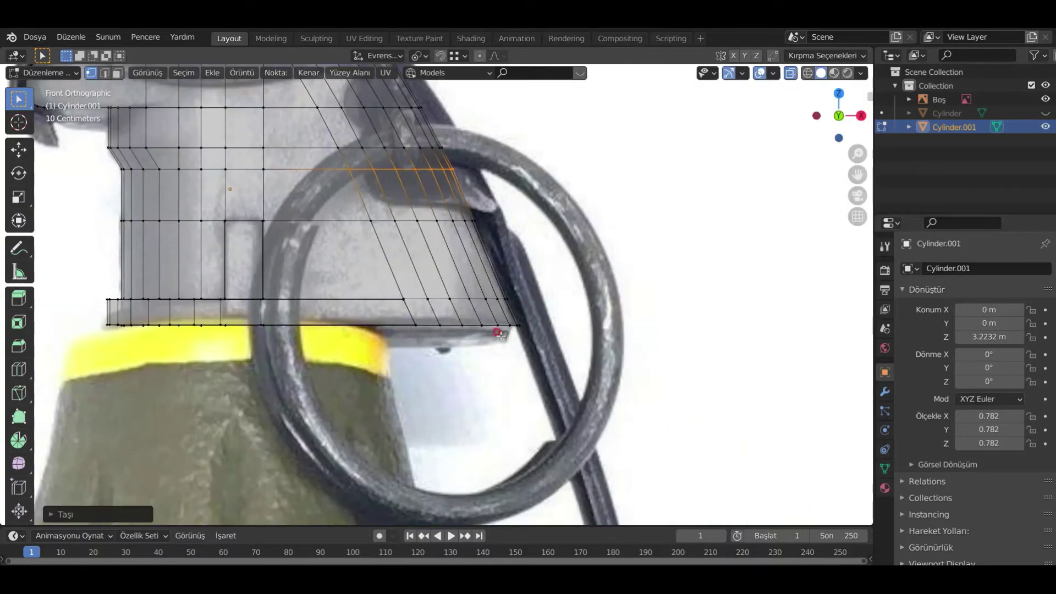
- Turn X-ray off and select the central strip of faces around the hook extension's rounded end in face mode
shift+middle_drag(333, 215, 418, 334)
middle_drag(172, 262, 264, 233)
click(791, 74)
click(118, 73)
middle_drag(365, 149, 324, 190)
click(422, 254)
shift+click(466, 253)
shift+click(423, 248)
shift+click(462, 247)
shift+click(436, 183)
shift+click(456, 183)
shift+click(456, 211)
middle_drag(458, 374, 424, 395)
middle_drag(492, 234, 404, 263)
- Duplicate the selected strip of faces, fill its gap with a face and select the linked piece in front view
key(KP_1)
scroll(404, 263, up, 2)
shift+middle_drag(275, 308, 466, 343)
key(shift+d)
click(451, 342)
middle_drag(276, 288, 397, 291)
click(378, 296)
shift+click(379, 270)
key(f)
click(389, 280)
key(l)
key(KP_1)
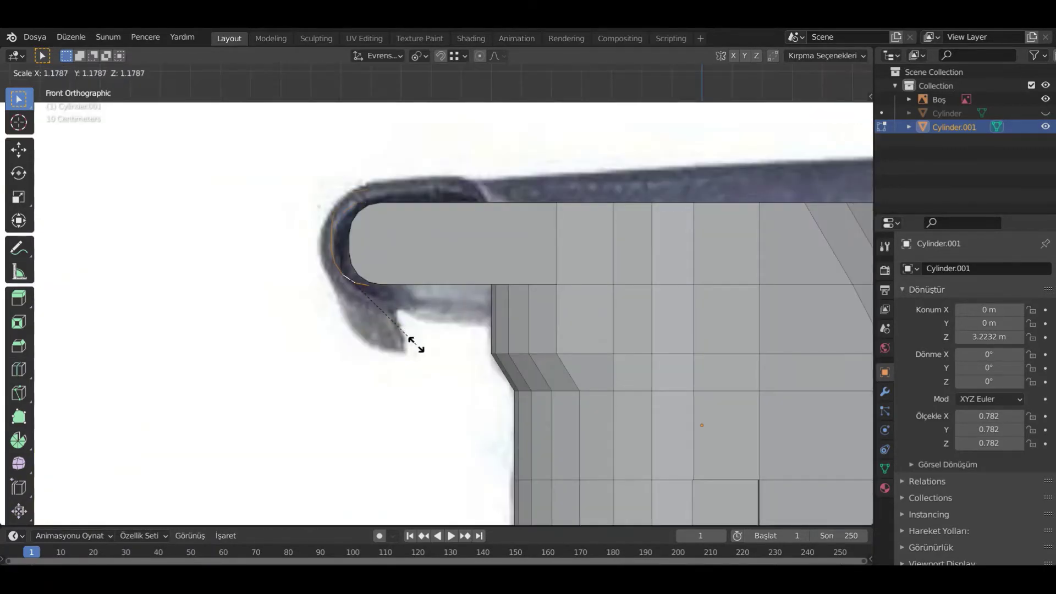
- With X-ray on, scale the duplicated strip up around the hook towards the reference lever's outer outline
shift+middle_drag(361, 203, 437, 274)
scroll(437, 274, up, 4)
click(789, 73)
click(437, 250)
key(l)
scroll(452, 333, down, 4)
key(s)
click(439, 401)
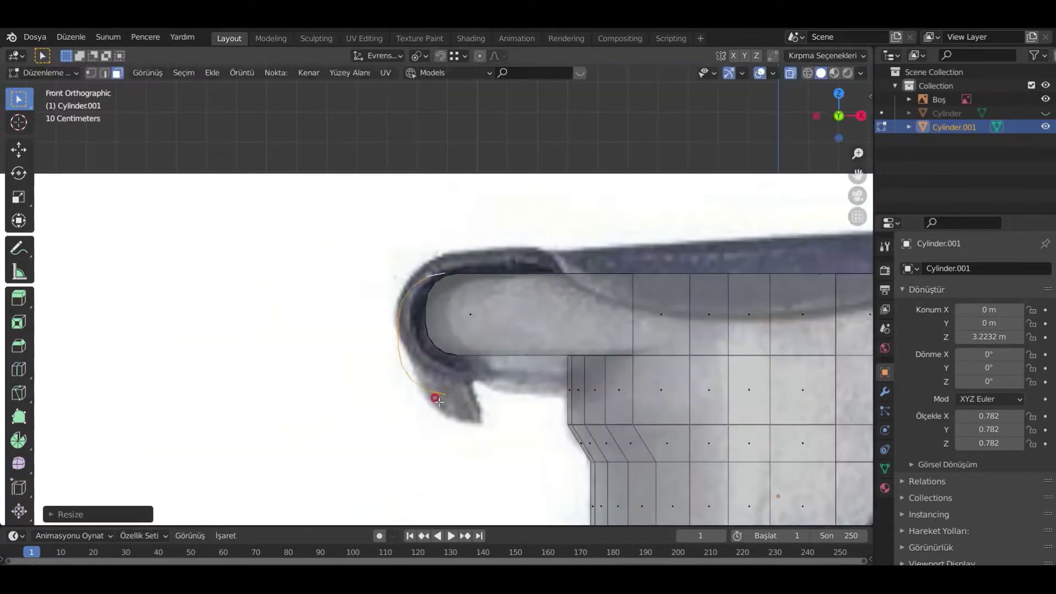
click(447, 381)
scroll(448, 380, up, 3)
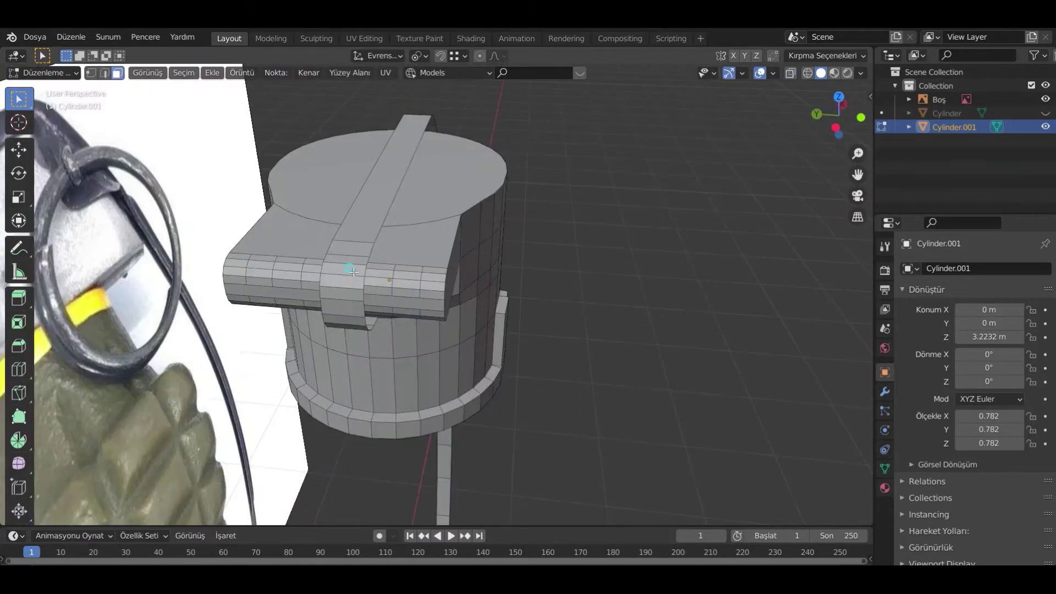
- Move the inner vertices of the lever's upper strip along Z and check the lever's shape around the head
click(885, 393)
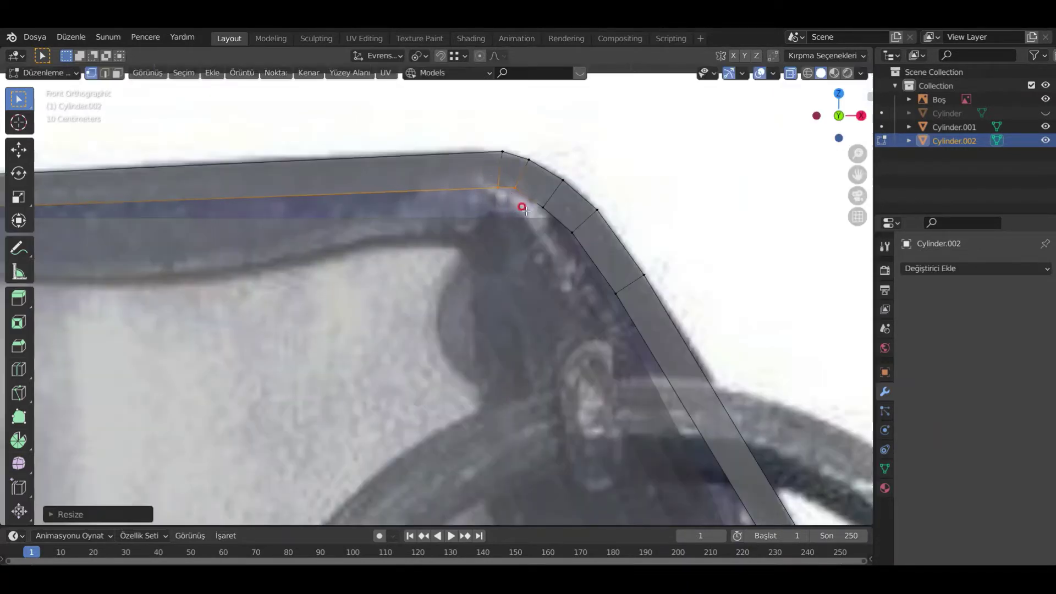
key(g)
key(z)
click(529, 238)
click(549, 233)
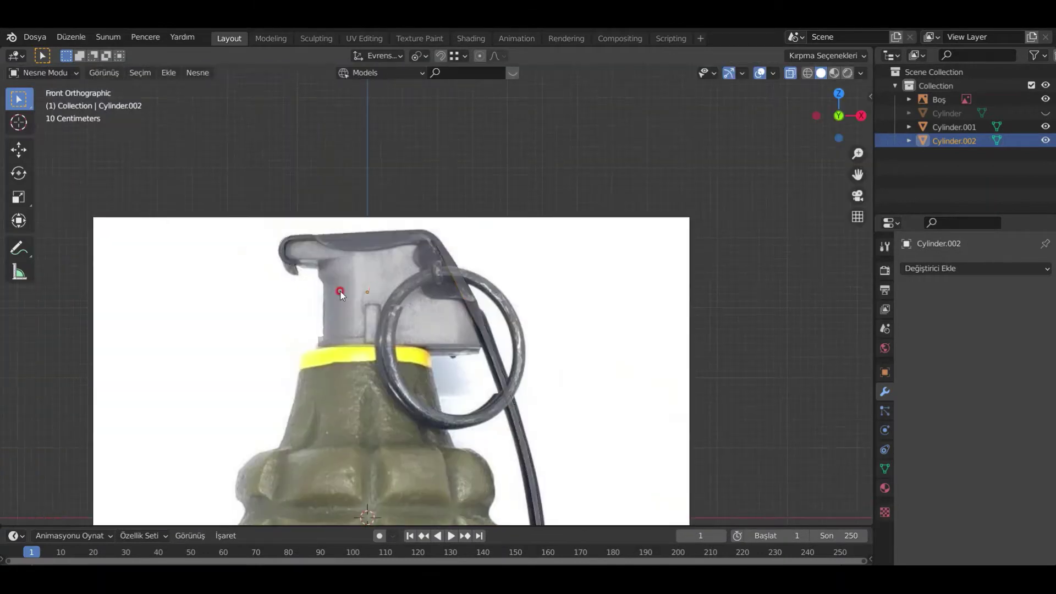
middle_drag(550, 330, 659, 338)
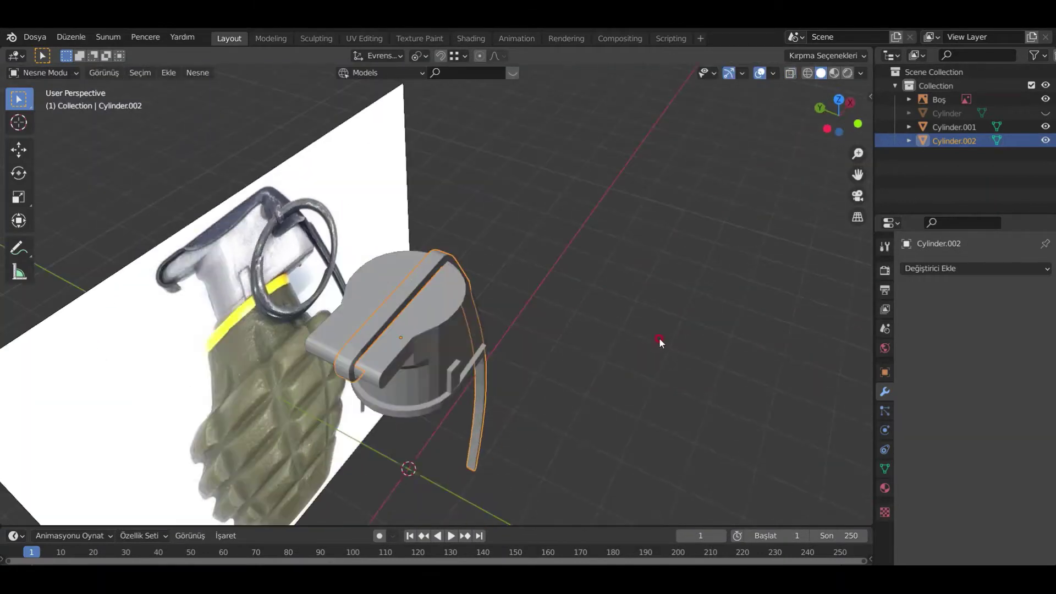
click(700, 372)
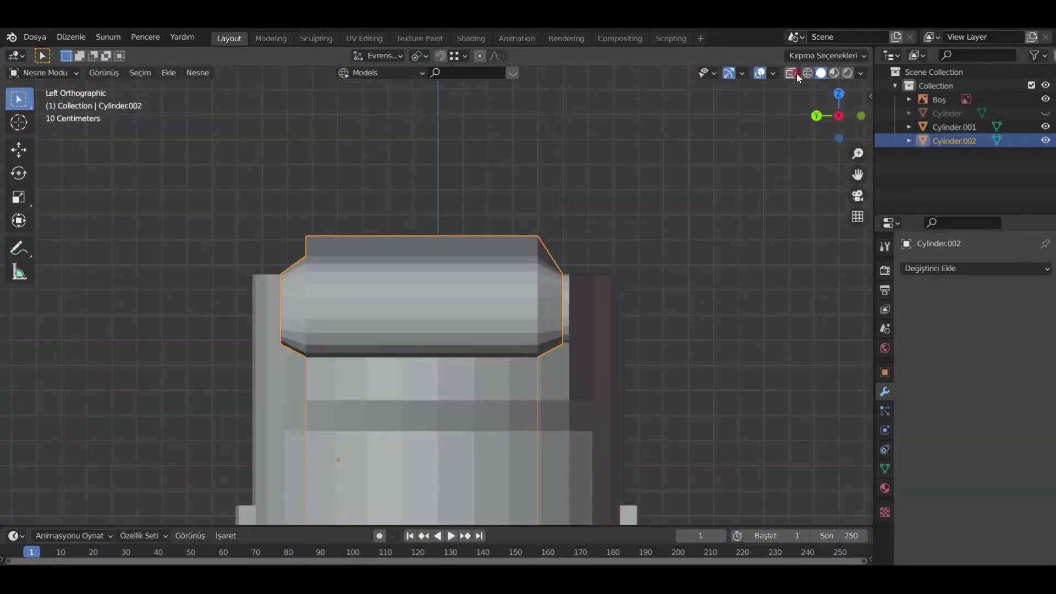
- Scale the lever along Y and shift it along Y to centre it over the head
key(s)
key(y)
click(677, 346)
key(g)
key(y)
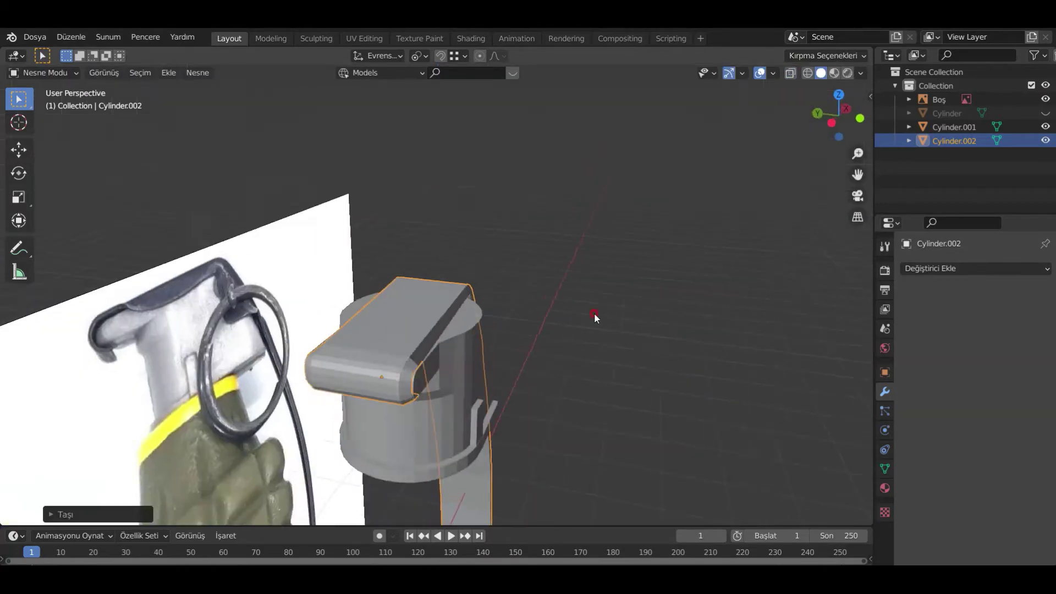
middle_drag(594, 314, 434, 392)
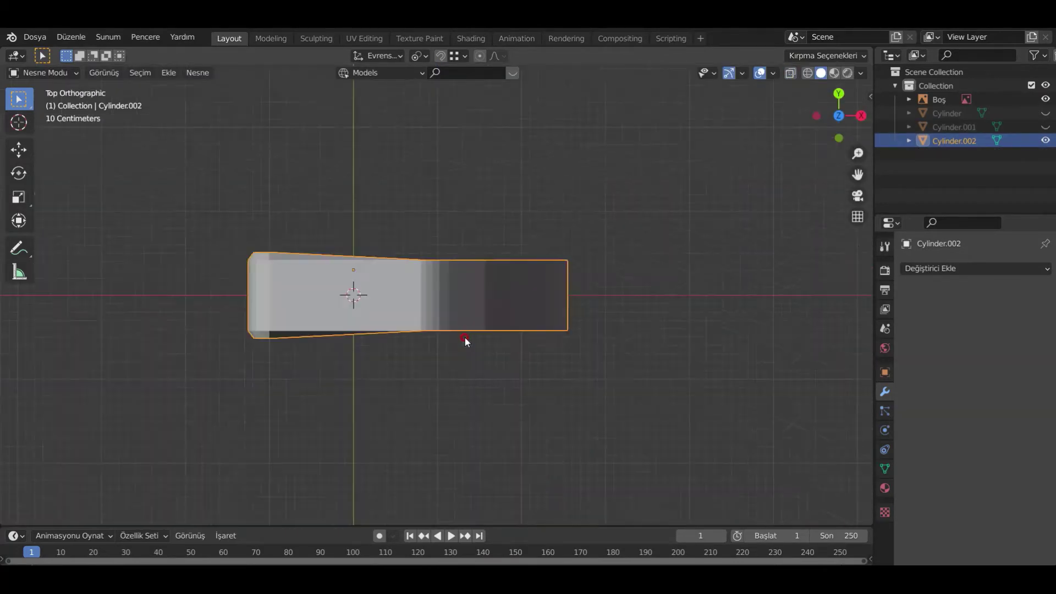
- Move the flared side vertices at the lever's hook end along Y in line with its straight sides
drag(307, 198, 373, 226)
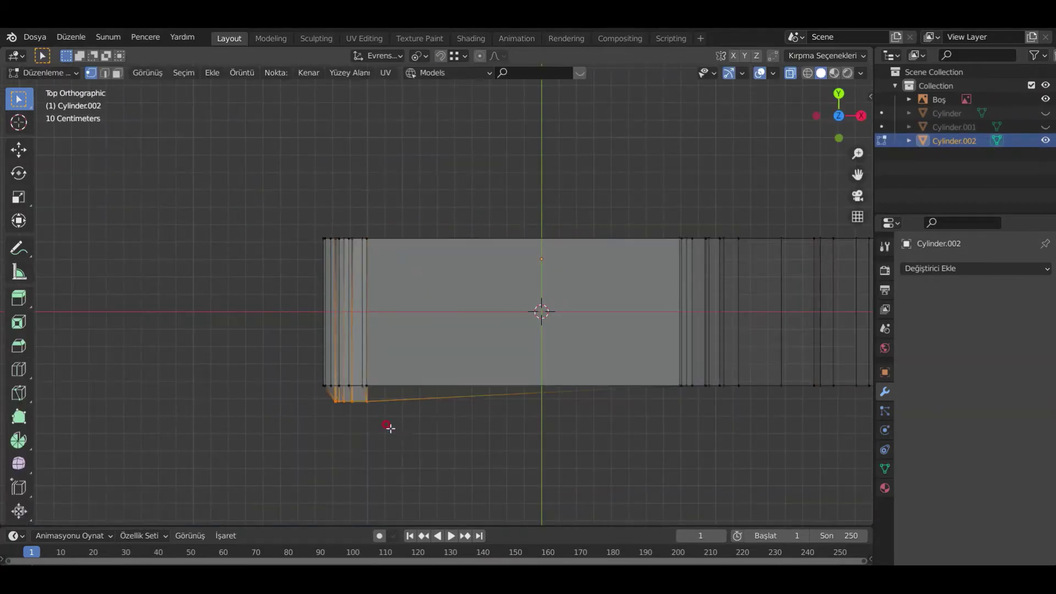
click(389, 428)
scroll(629, 205, down, 4)
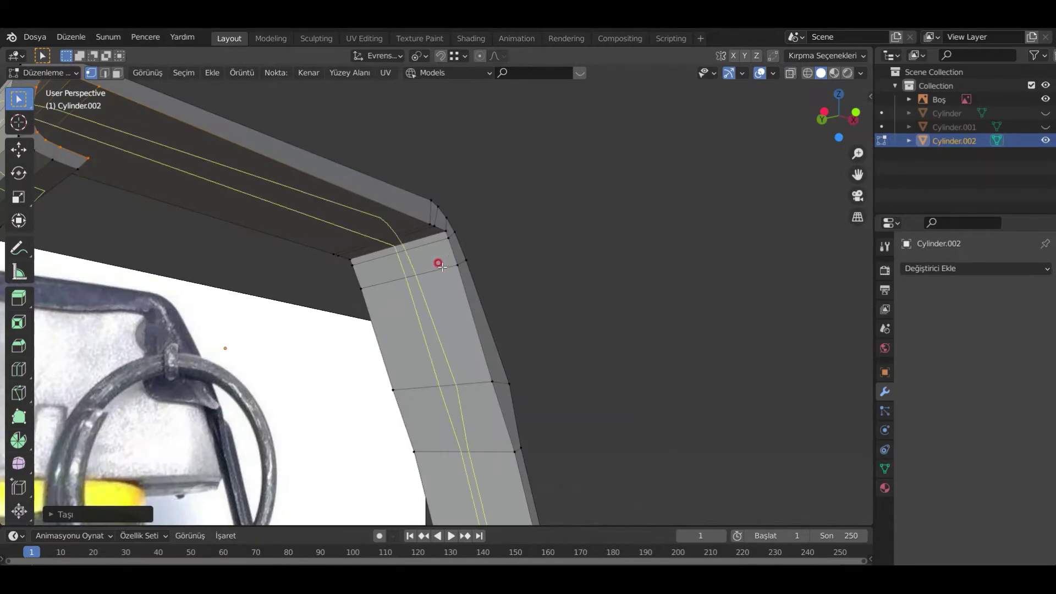
key(g)
key(y)
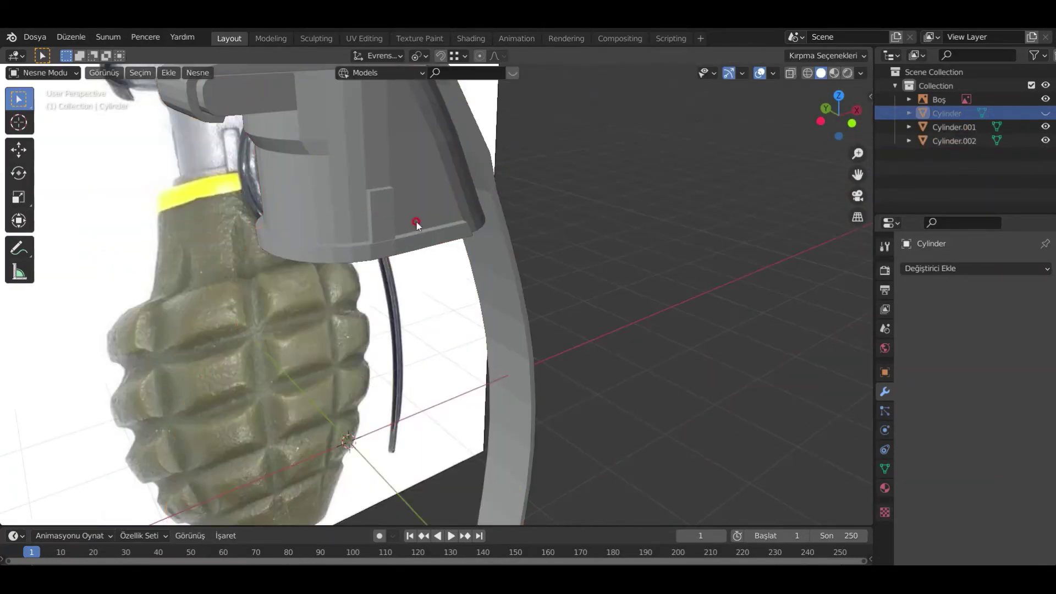
- Widen the lever along Y in top view, then inspect its bend vertices with X-ray in Edit Mode
middle_drag(416, 222, 250, 392)
key(KP_7)
click(356, 282)
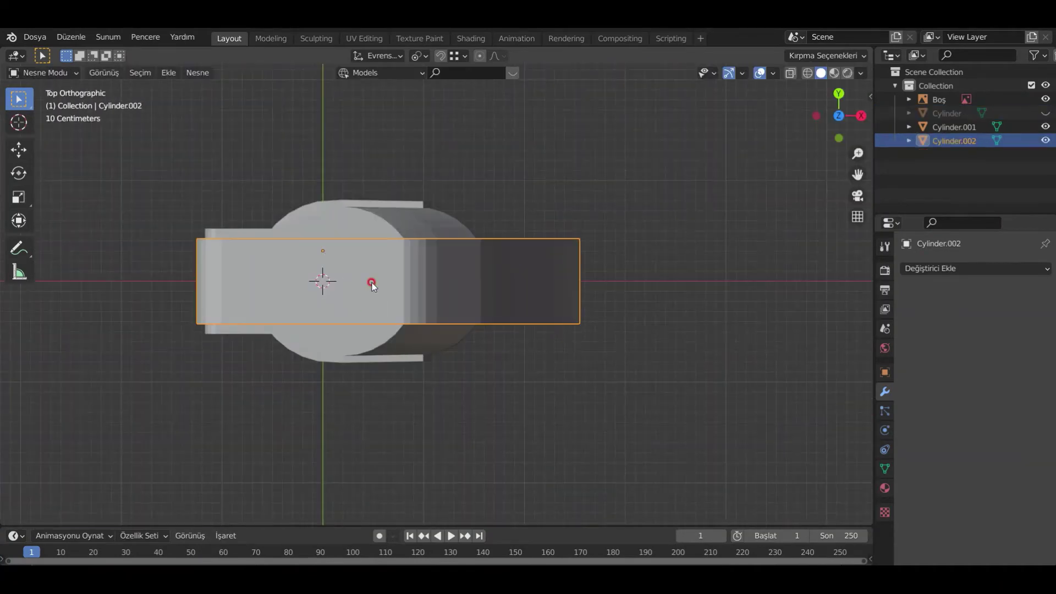
right_click(372, 283)
click(480, 345)
key(s)
key(y)
key(Tab)
key(alt+z)
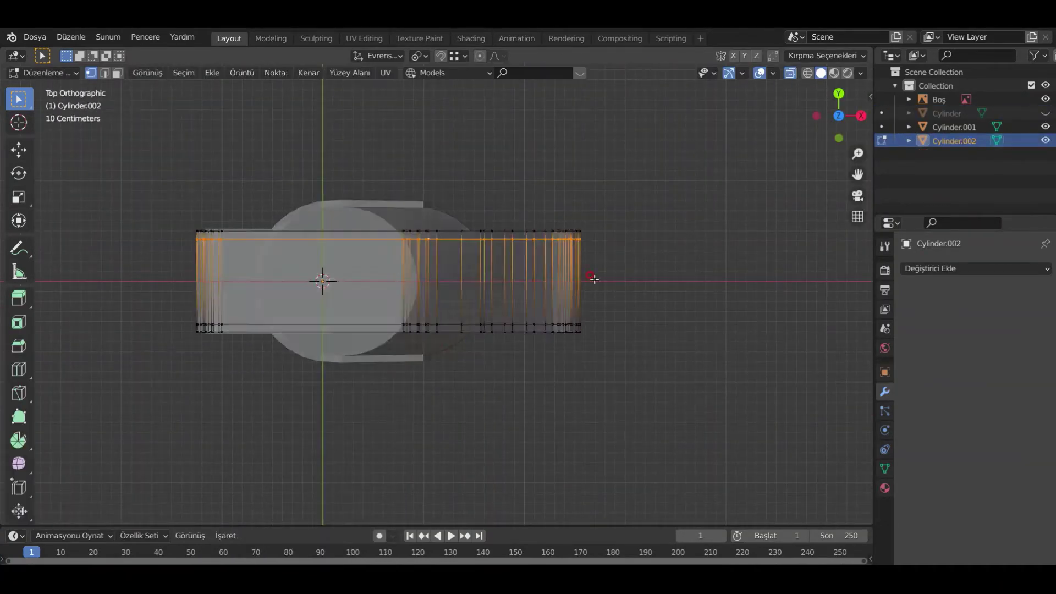
middle_drag(594, 279, 380, 182)
drag(372, 175, 516, 330)
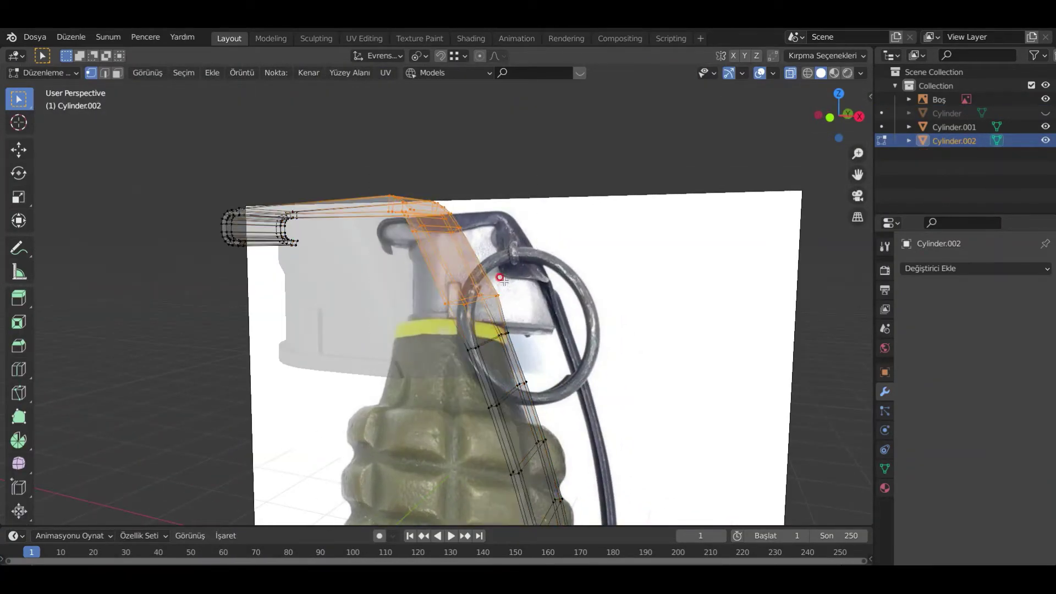
middle_drag(504, 281, 591, 263)
click(790, 73)
key(Tab)
- Put the head in Edit Mode, select both side faces of its hook extension and try to scale them along Y
click(409, 318)
key(Tab)
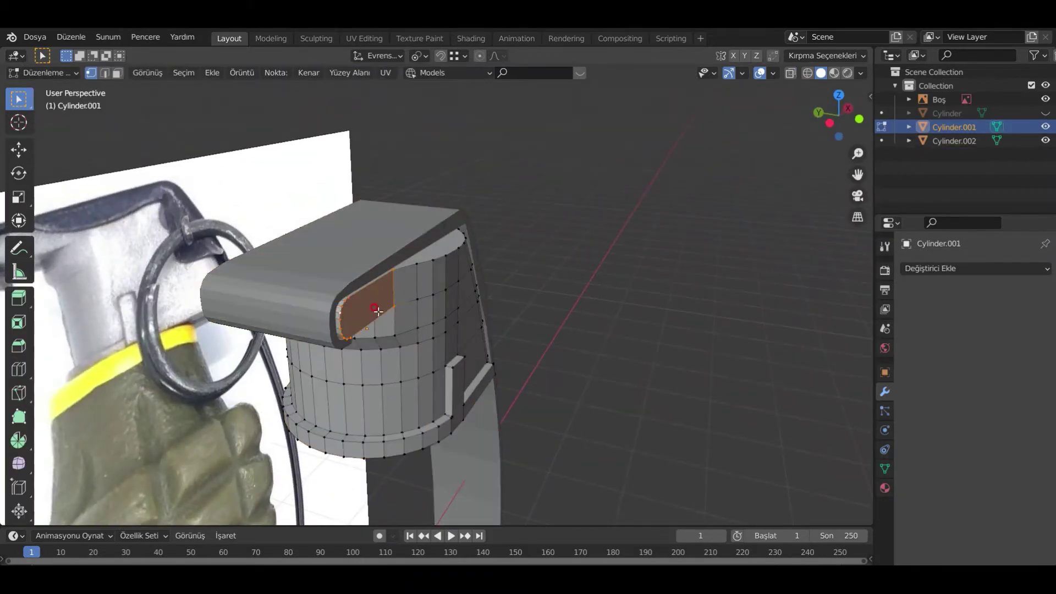
middle_drag(378, 312, 484, 311)
alt+shift+click(446, 328)
key(KP_7)
shift+middle_drag(290, 288, 548, 305)
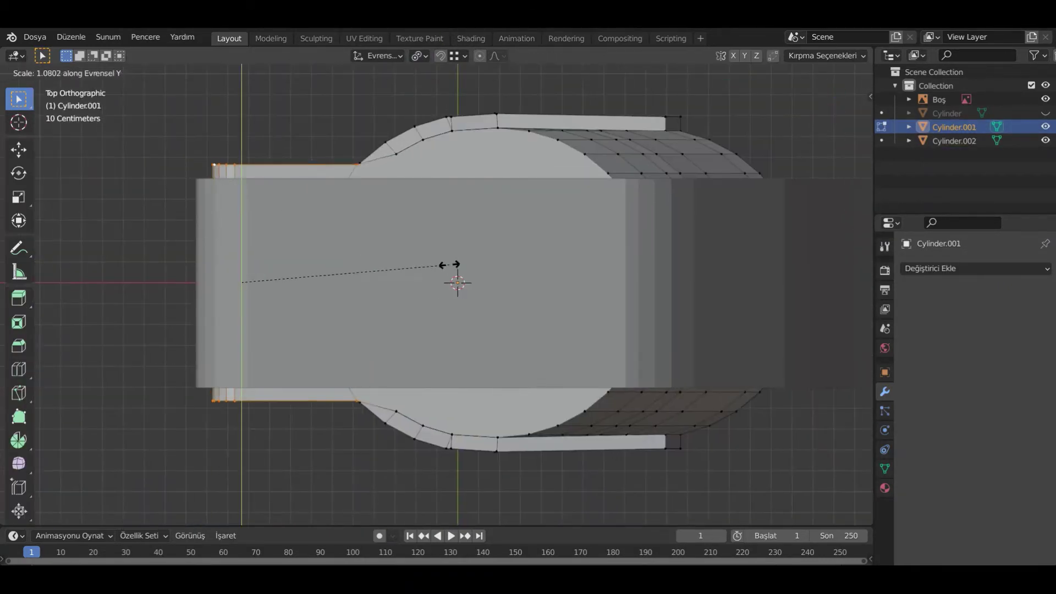
right_click(498, 278)
- Turn on snapping and X-ray, extend the selection to the adjoining head vertices and scale it along Y
click(441, 55)
key(alt+z)
middle_drag(411, 176, 414, 131)
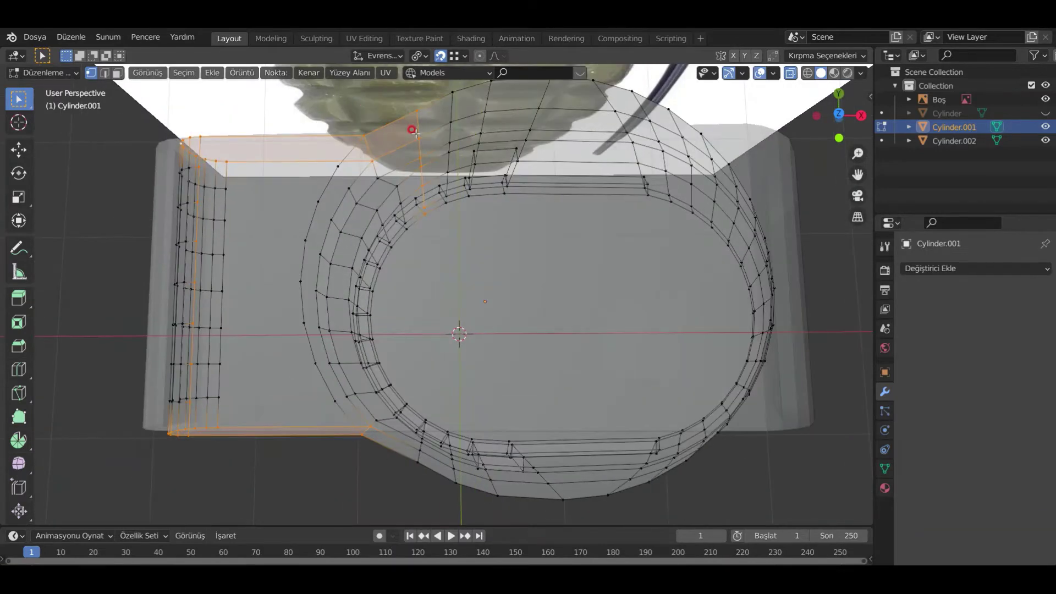
middle_drag(171, 179, 195, 176)
key(KP_7)
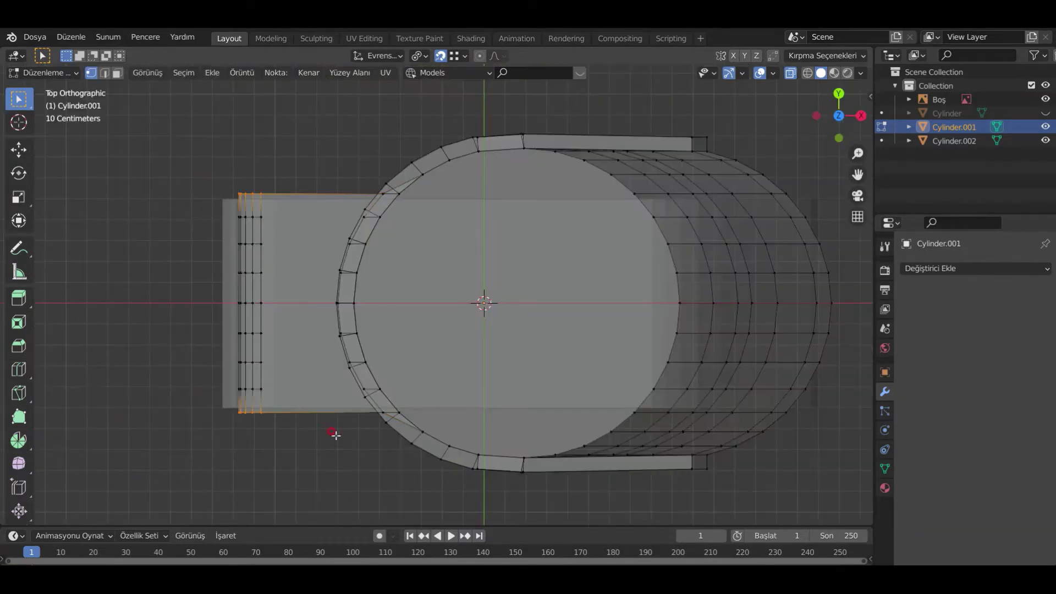
middle_drag(336, 435, 448, 229)
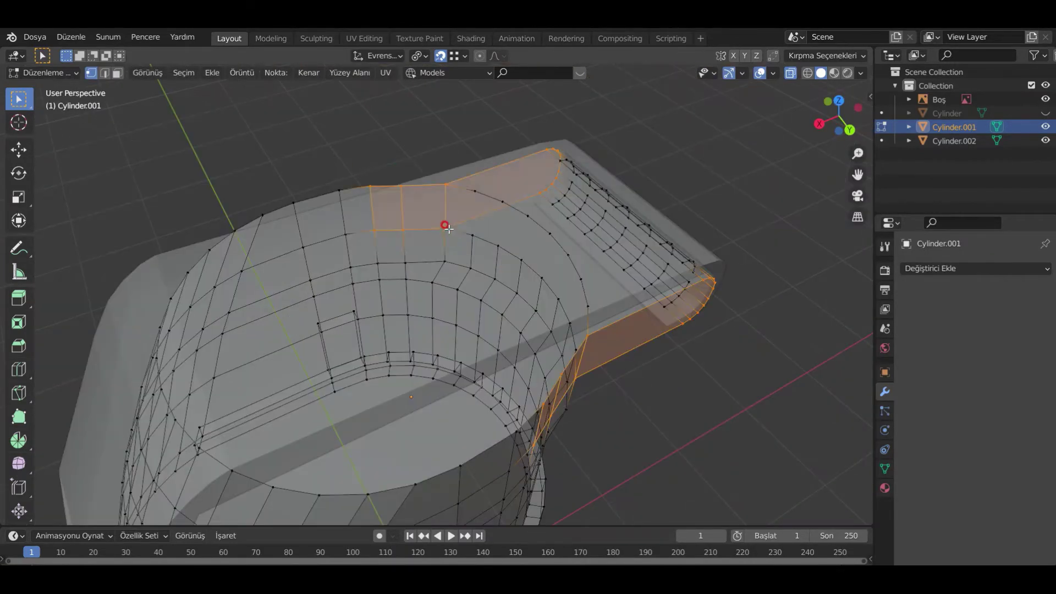
key(KP_7)
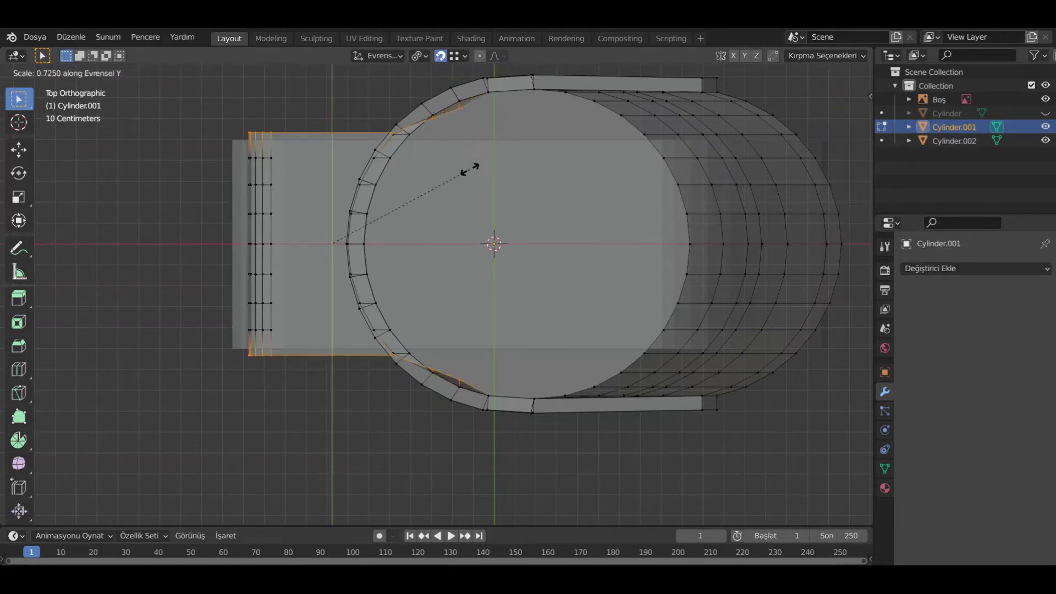
ctrl+drag(460, 392, 462, 395)
shift+middle_drag(462, 389, 477, 433)
key(s)
key(y)
click(544, 125)
- Add the hook extension's end vertices to the selection and scale it along Y by about 1.38
middle_drag(443, 218, 479, 158)
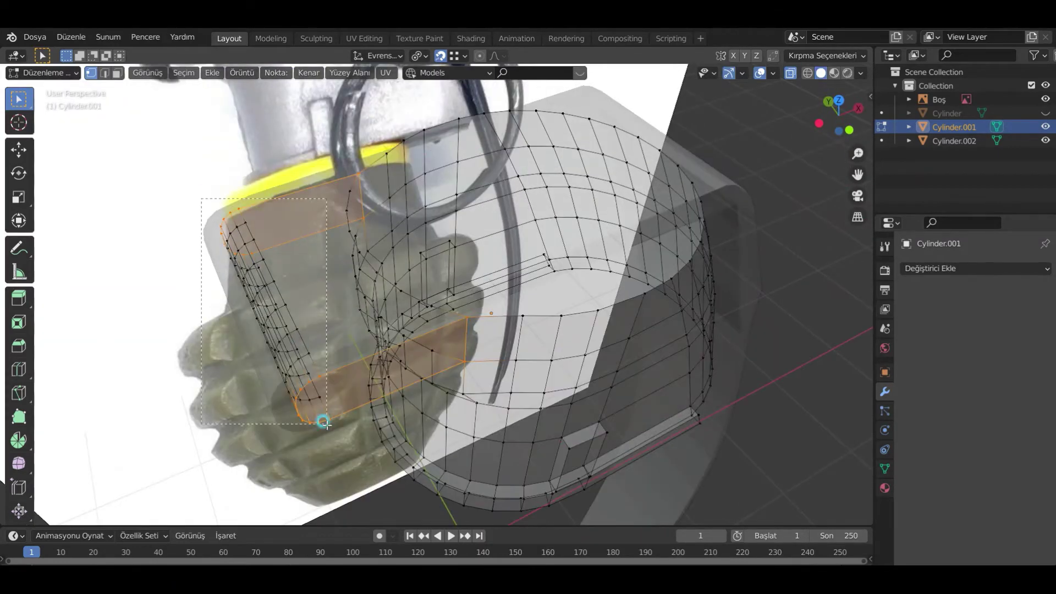
shift+drag(327, 424, 328, 426)
key(s)
key(y)
right_click(565, 316)
key(KP_7)
key(s)
key(y)
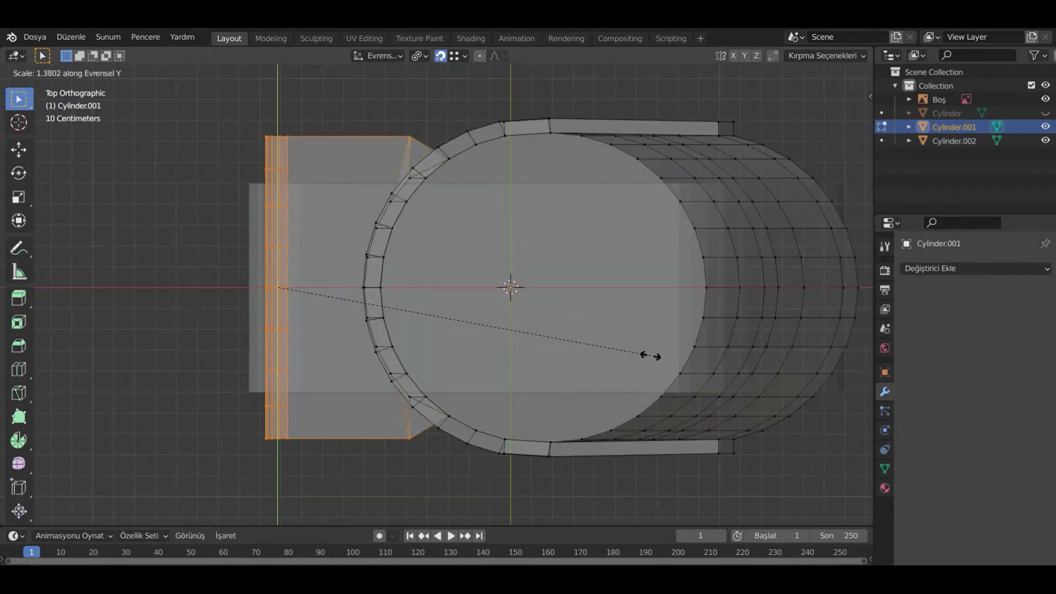
click(650, 357)
- In top view, reposition the vertices where the widened hook extension meets the round head
middle_drag(468, 186, 454, 153)
key(KP_7)
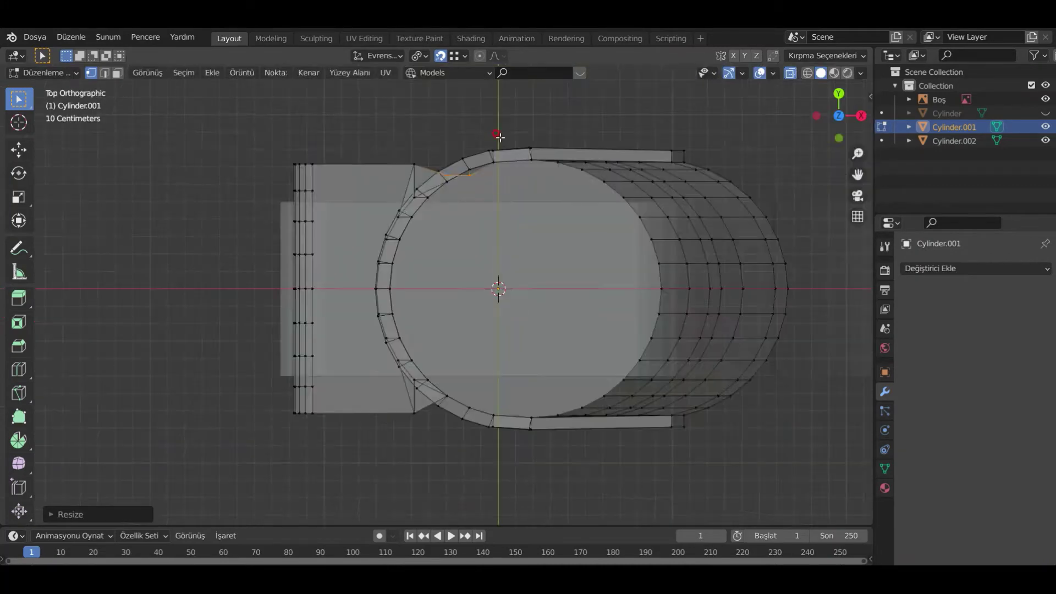
scroll(499, 137, up, 4)
key(g)
click(464, 215)
shift+middle_drag(464, 214, 650, 241)
key(g)
click(632, 203)
middle_drag(632, 203, 603, 263)
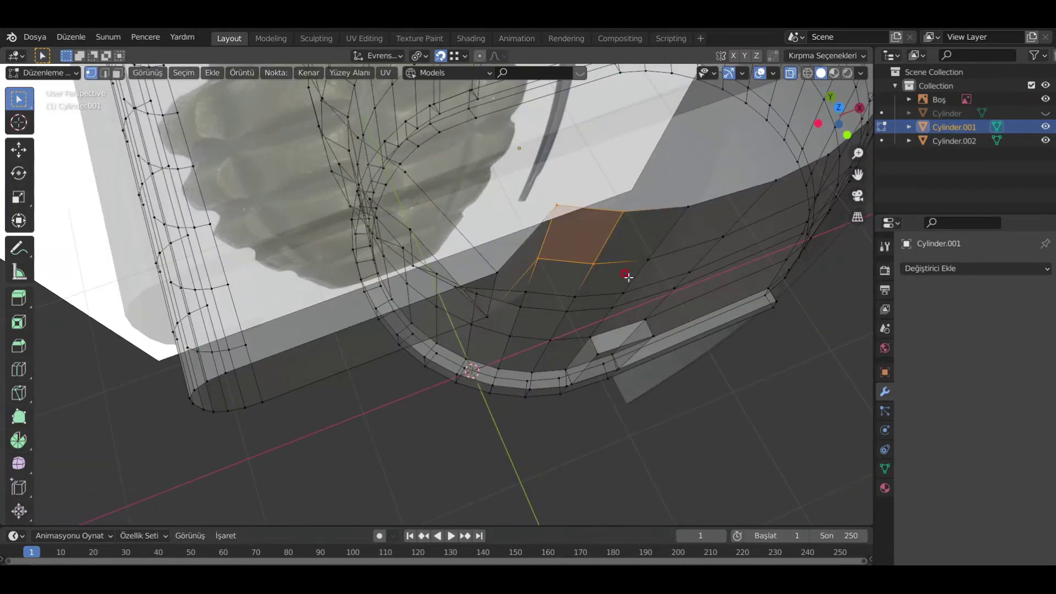
- Flatten the selected side face near the extension's junction by scaling it to 0 along Y
key(s)
key(y)
key(0)
key(Return)
key(KP_7)
key(g)
- Leave the head's Edit Mode, select the lever and scale it along Y by about 1.41 to match the extension's width
scroll(533, 352, down, 5)
key(alt+z)
key(Tab)
click(516, 232)
key(s)
key(y)
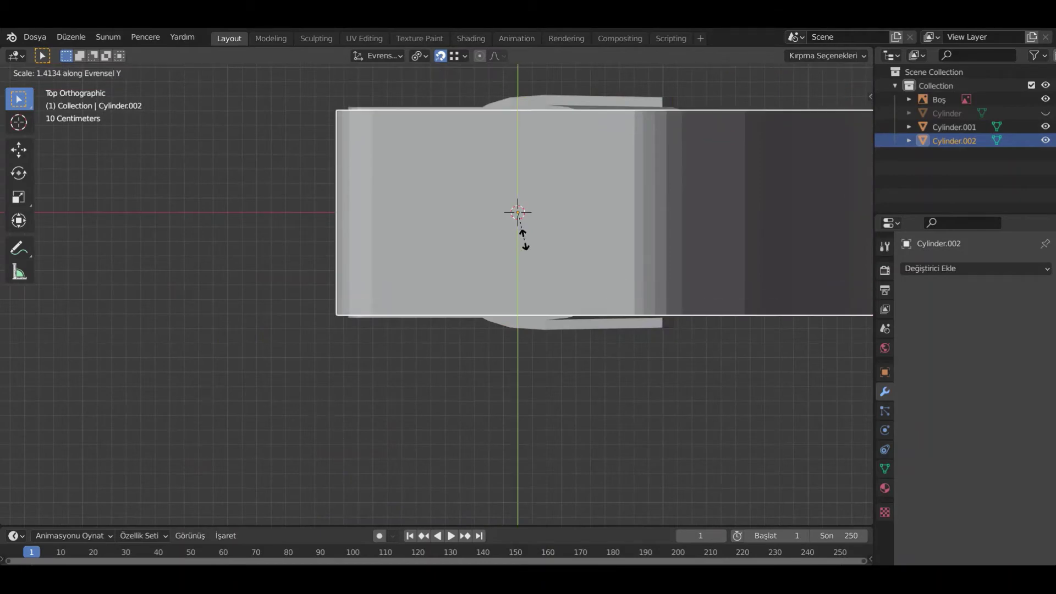
click(524, 239)
middle_drag(524, 240, 517, 330)
- Select the faces along the lever's side edges on its upper and sloped parts and extrude them into a downward flange
scroll(565, 201, up, 4)
key(Tab)
key(3)
click(550, 179)
shift+click(613, 264)
shift+click(573, 189)
key(e)
key(y)
shift+click(537, 203)
shift+click(488, 349)
key(e)
click(665, 363)
key(KP_1)
key(alt+z)
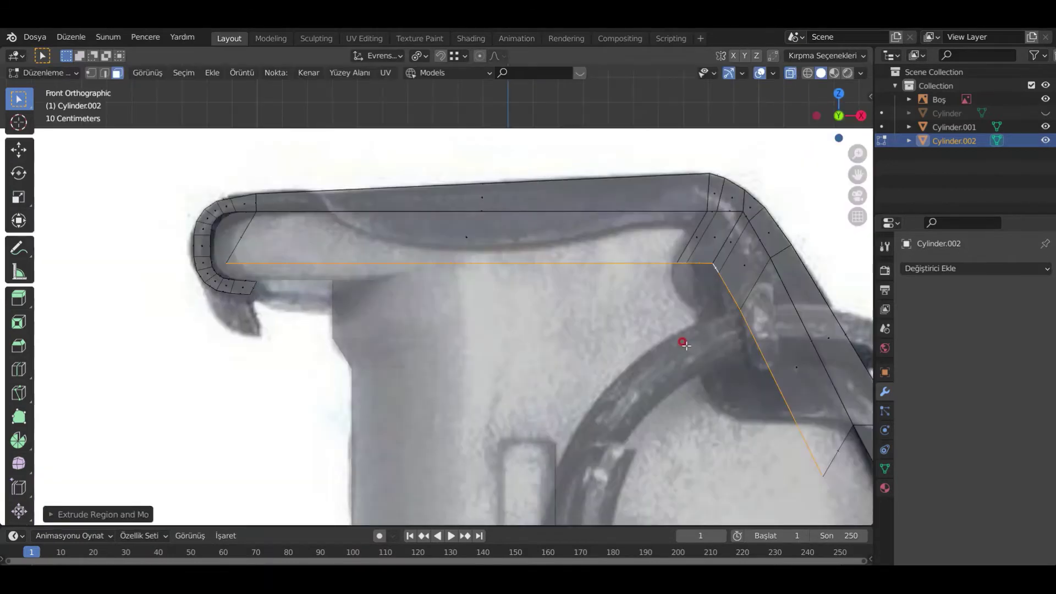
- Move the lower vertices of the upper side flange in front view to match the reference's curved lower edge
drag(269, 269, 270, 270)
key(g)
click(373, 231)
drag(667, 254, 697, 273)
key(g)
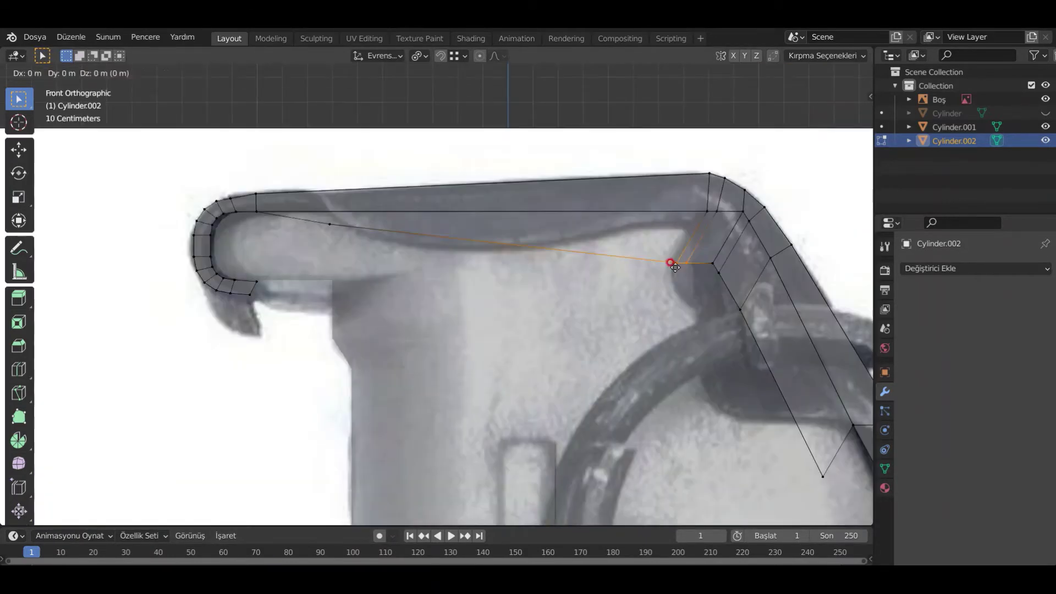
click(495, 266)
- Align the sloped flange's lower vertices with the reference, straightening them along X and placing the bottom corner on its outline
shift+middle_drag(688, 248, 559, 208)
drag(572, 203, 596, 243)
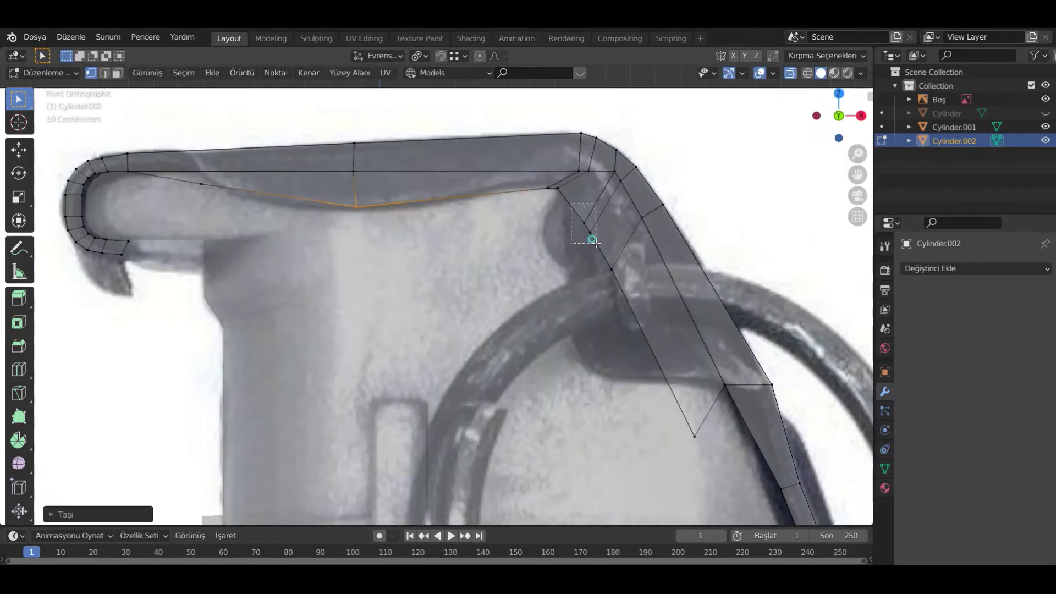
key(x)
key(0)
click(664, 354)
key(g)
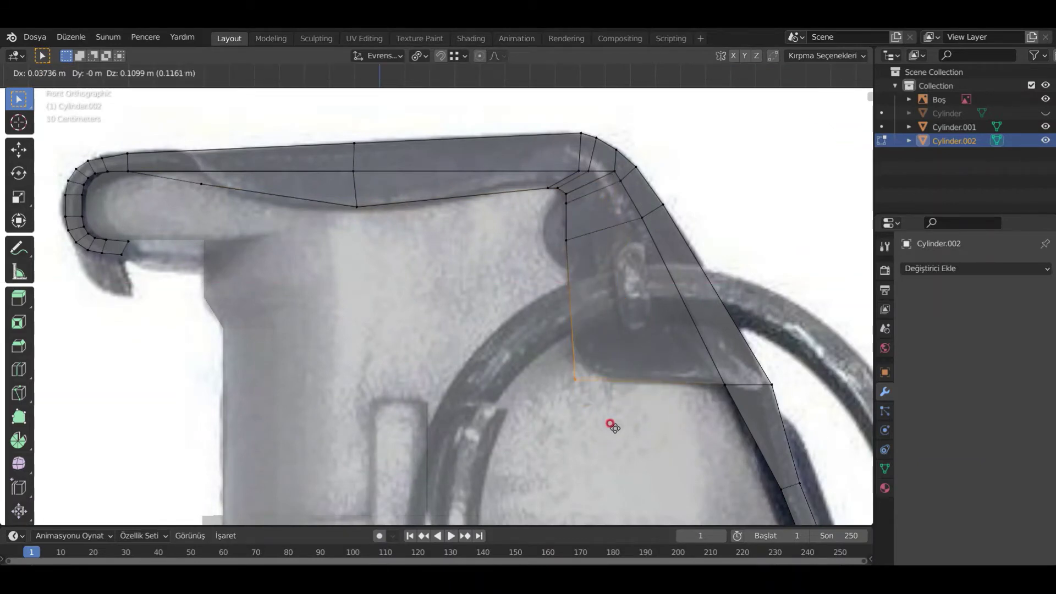
click(615, 428)
- Bevel the edge at the upper flange's low point to round it and move the selection down along Z
key(alt+z)
middle_drag(615, 428, 489, 221)
key(2)
shift+click(419, 199)
key(KP_1)
key(alt+z)
key(ctrl+b)
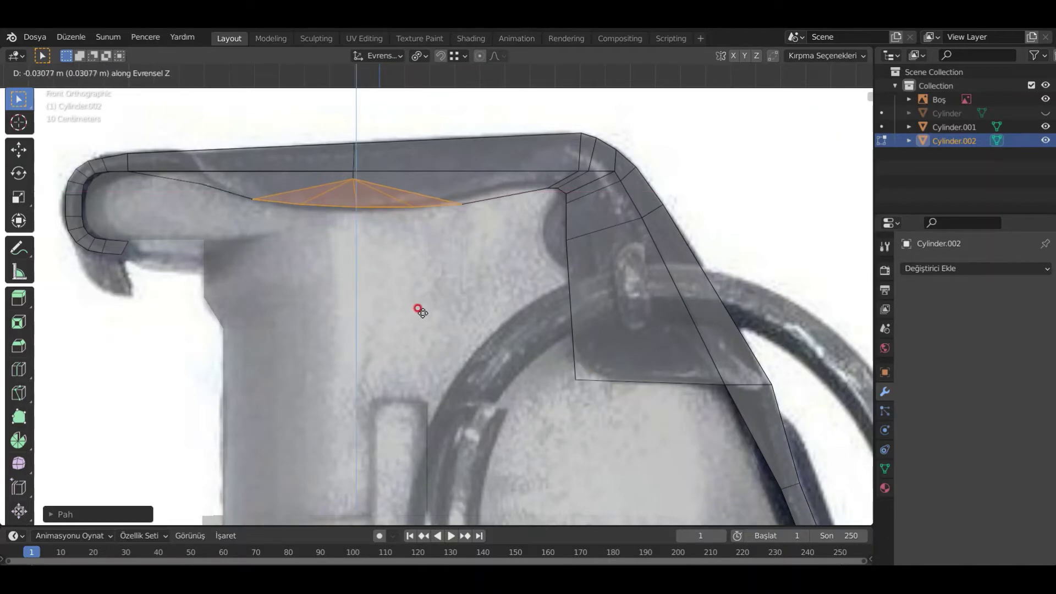
click(792, 74)
- Check the lever in Object Mode and reposition the flange vertices beside the hook
middle_drag(495, 275, 643, 358)
key(Tab)
click(650, 396)
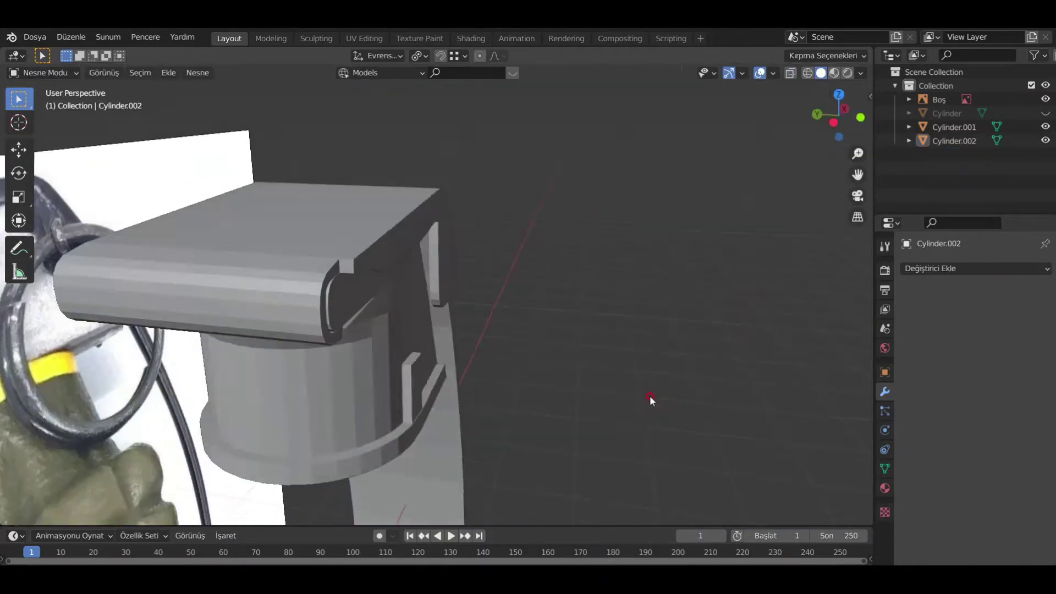
middle_drag(649, 396, 550, 374)
key(Tab)
key(1)
click(293, 293)
click(346, 329)
middle_drag(346, 329, 347, 177)
scroll(298, 348, up, 4)
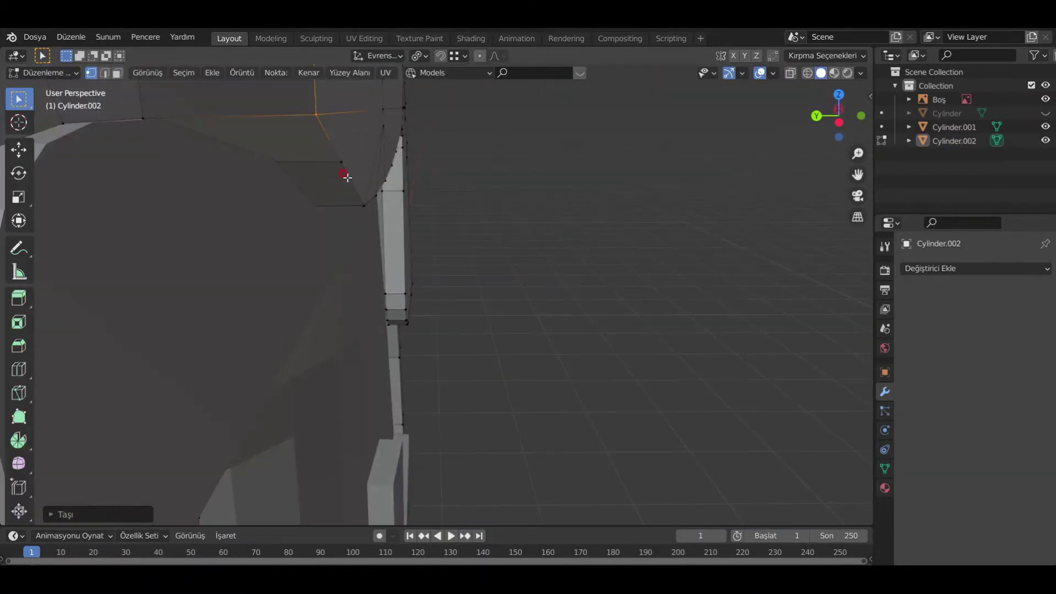
- Select two of the lever's edge loops, bevel them and leave Edit Mode
key(2)
alt+click(239, 145)
alt+shift+click(497, 333)
key(ctrl+b)
click(454, 357)
middle_drag(454, 356, 389, 253)
key(Tab)
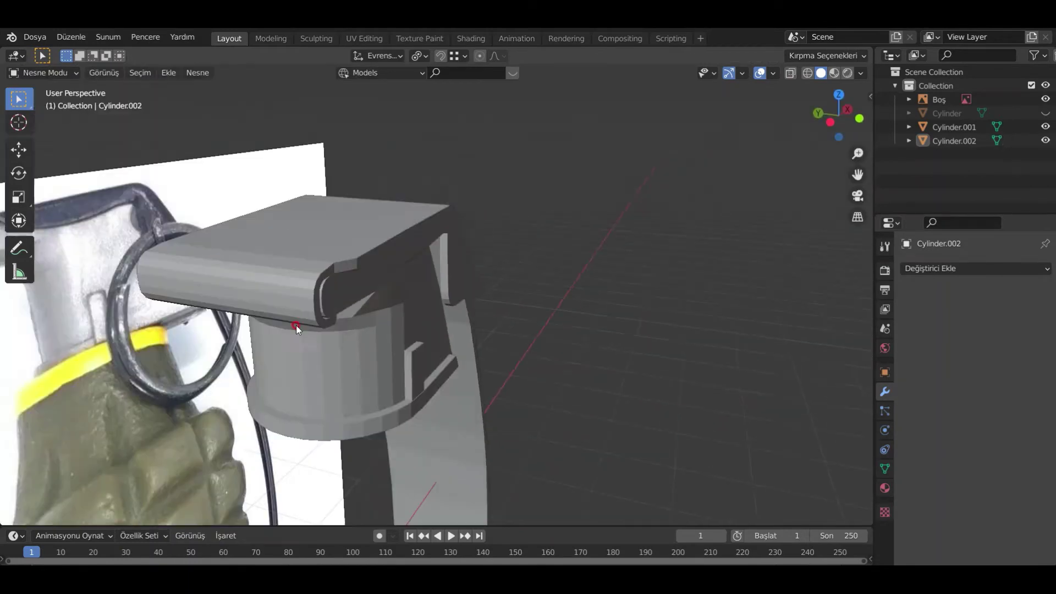
- Cut a centre loop along the lever's length and delete one half in top view
key(Tab)
key(ctrl+r)
click(422, 292)
key(KP_7)
key(alt+z)
key(alt+z)
- Give the halved lever a Mirror modifier on the Y axis only
middle_drag(204, 184, 599, 413)
scroll(421, 333, up, 5)
key(Tab)
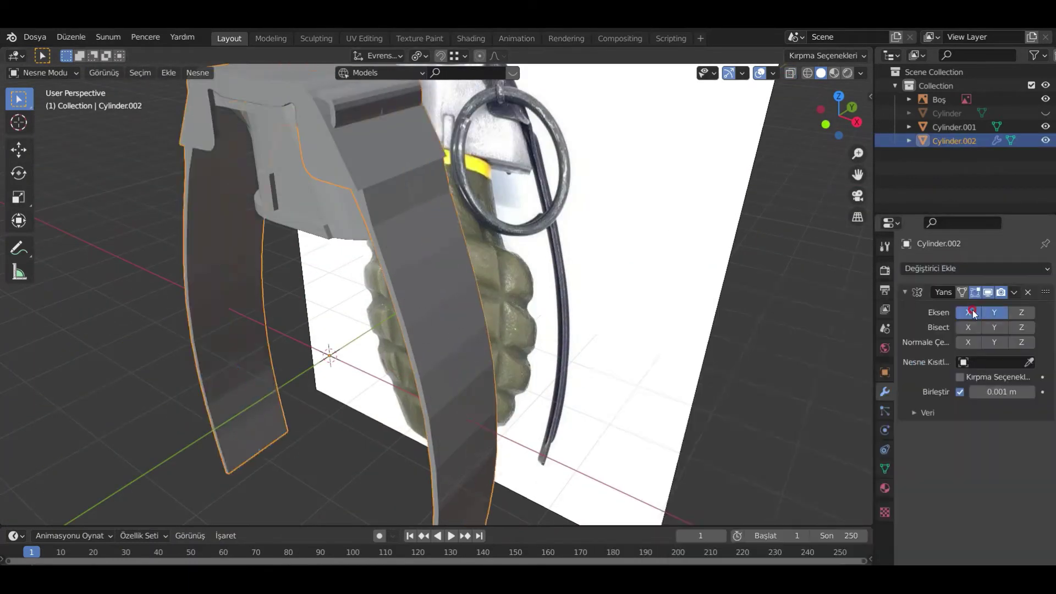
middle_drag(422, 332, 367, 331)
- In top view, flatten the lever's centre vertices by scaling them to 0 along Y
key(Tab)
key(KP_7)
click(790, 76)
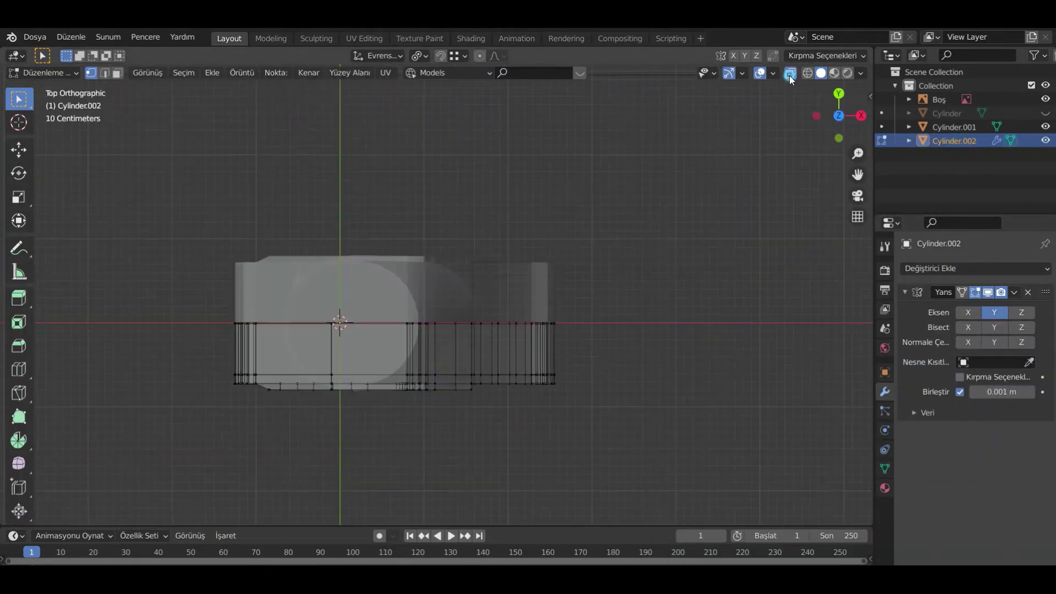
key(s)
key(y)
key(0)
key(Return)
- Move the flattened centre vertices along Y onto the world's X axis line so the mirrored halves meet
scroll(434, 342, up, 20)
shift+middle_drag(325, 203, 421, 413)
key(g)
key(y)
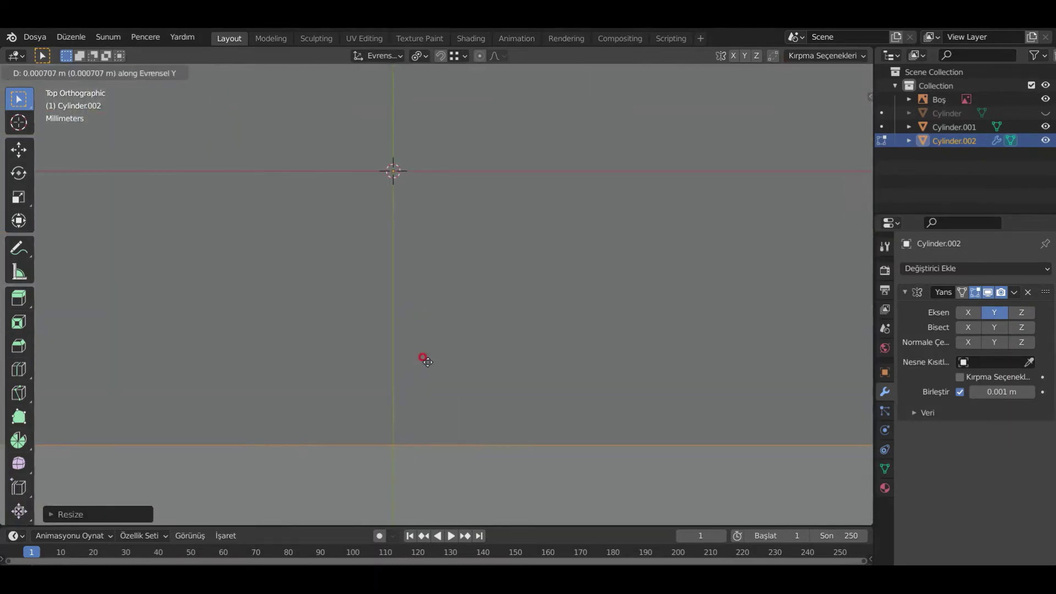
click(339, 118)
shift+middle_drag(338, 118, 354, 245)
key(g)
key(y)
click(384, 373)
scroll(384, 372, down, 20)
key(Tab)
middle_drag(384, 373, 396, 317)
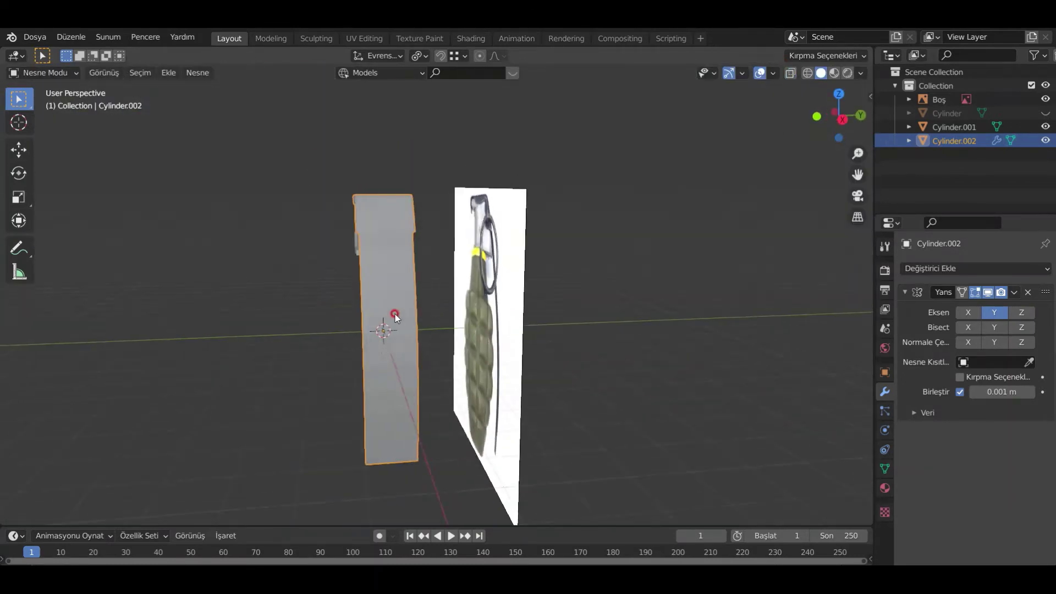
- Select the side vertices along the lever's lower strip and move them inward along Y to narrow it
key(Tab)
key(alt+z)
drag(324, 201, 365, 474)
shift+middle_drag(364, 474, 347, 357)
shift+drag(309, 356, 353, 501)
key(g)
key(y)
shift+middle_drag(452, 301, 424, 403)
click(469, 418)
- Adjust another group of the lever's side vertices along Y and leave Edit Mode
drag(440, 379, 528, 455)
key(g)
key(y)
key(Tab)
scroll(592, 239, down, 4)
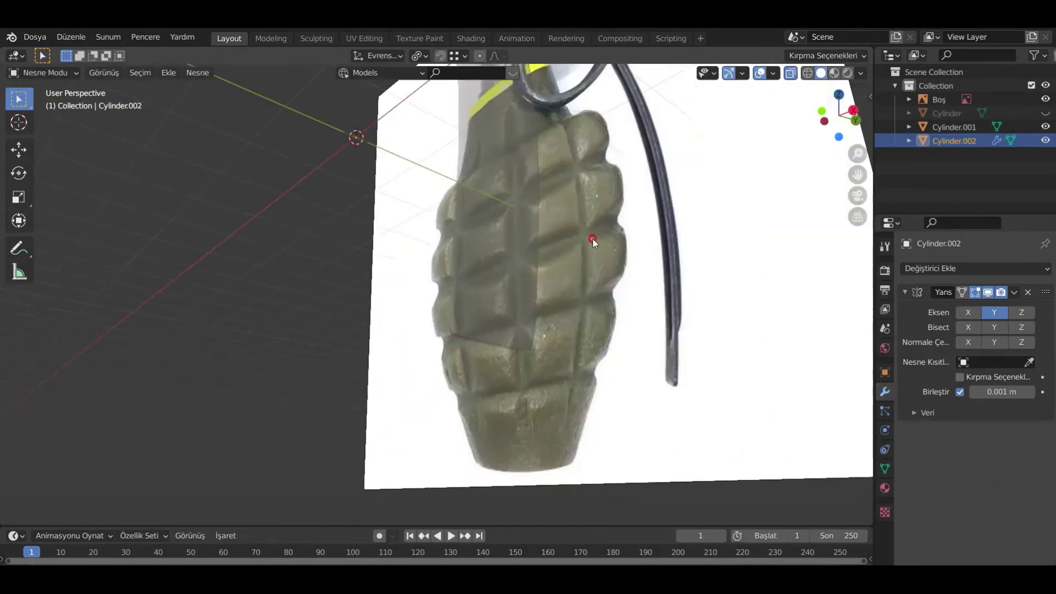
- Add a lengthwise loop cut down the middle of the lever's half
key(alt+z)
middle_drag(592, 239, 405, 259)
key(Tab)
key(ctrl+r)
double_click(396, 349)
scroll(384, 165, up, 5)
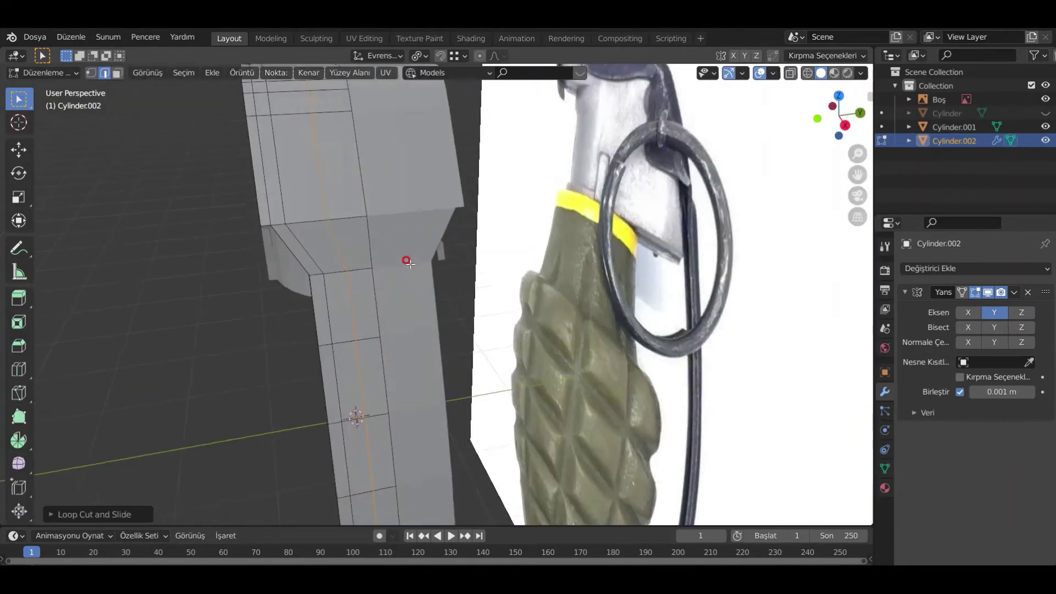
shift+middle_drag(358, 198, 380, 289)
- Add a crosswise loop cut on the lever's sloped upper section, followed by another loop cut
key(KP_3)
shift+middle_drag(242, 300, 429, 348)
key(alt+z)
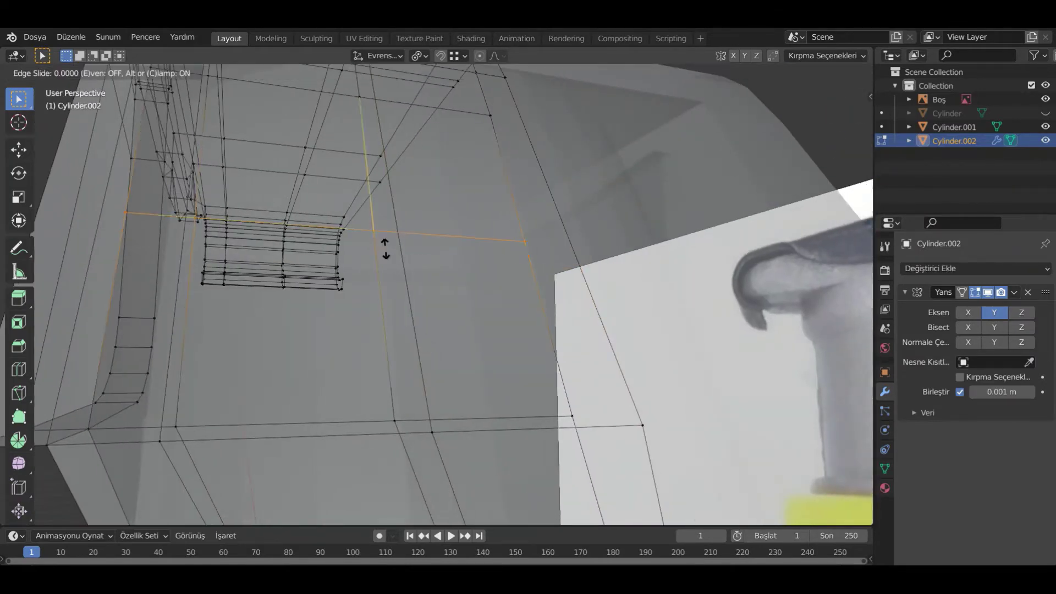
click(387, 246)
key(ctrl+r)
double_click(397, 237)
- Try to select the face strip beside the lever's centreline down to its end and move it off the surface
scroll(438, 310, down, 2)
middle_drag(400, 242, 408, 333)
key(3)
click(438, 250)
ctrl+click(407, 333)
shift+middle_drag(473, 484, 495, 330)
shift+middle_drag(516, 469, 553, 300)
ctrl+click(487, 374)
scroll(553, 300, down, 3)
shift+middle_drag(495, 341, 474, 484)
key(alt+z)
key(g)
middle_drag(446, 308, 474, 296)
click(488, 344)
- Check the lever in Object Mode and undo the last changes to the face strip
key(Tab)
key(ctrl+z)
key(ctrl+z)
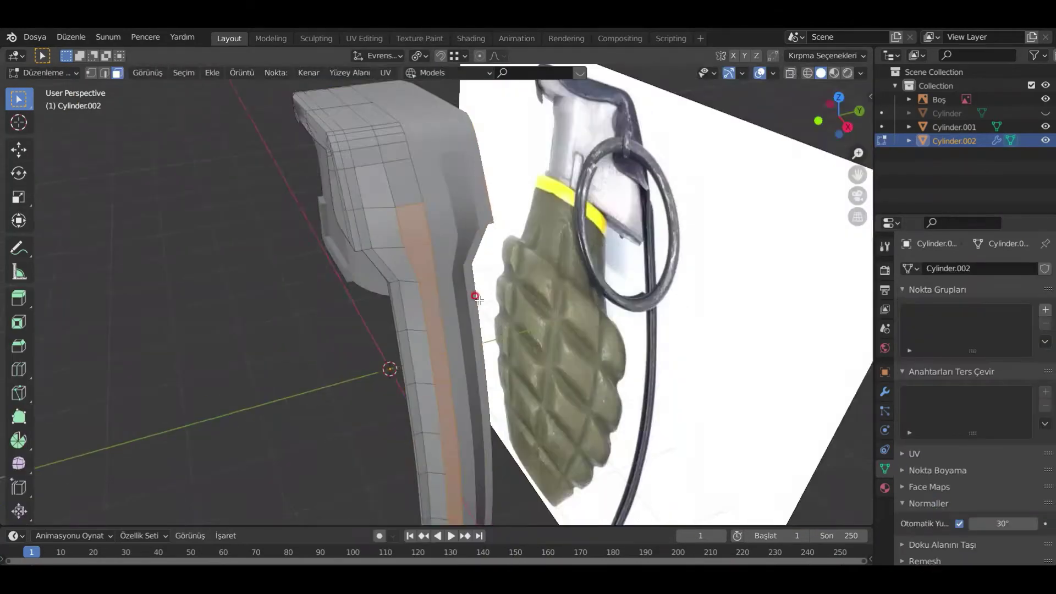
- Cut a new lengthwise loop down the lever's half and switch to x-ray display
scroll(456, 278, up, 3)
mouse_move(438, 262)
middle_down()
mouse_move(507, 253)
mouse_move(440, 242)
middle_up()
key(ctrl+r)
click(329, 348)
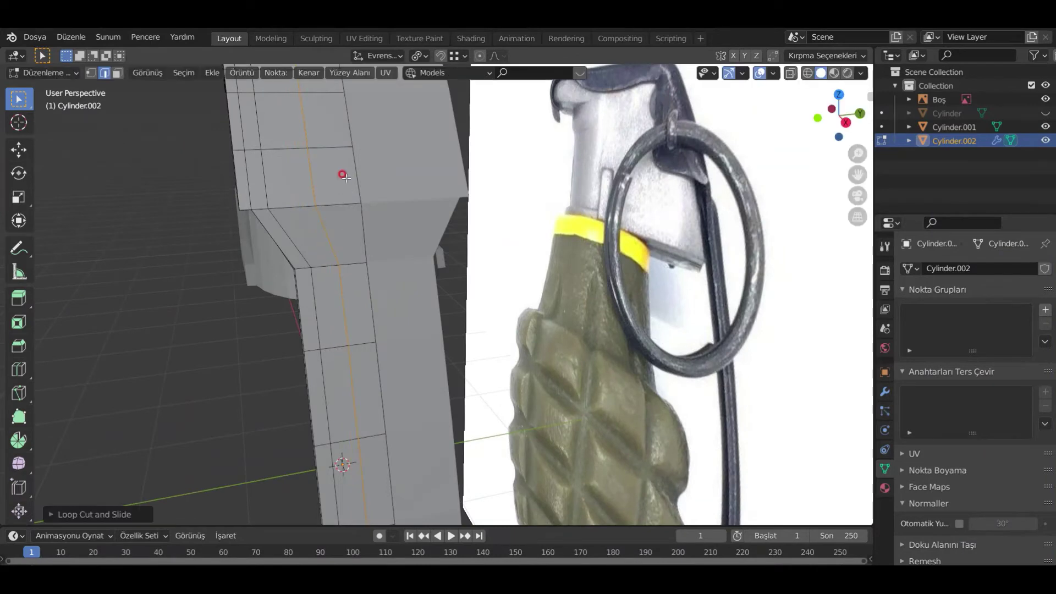
key(alt+z)
key(ctrl+r)
click(303, 132)
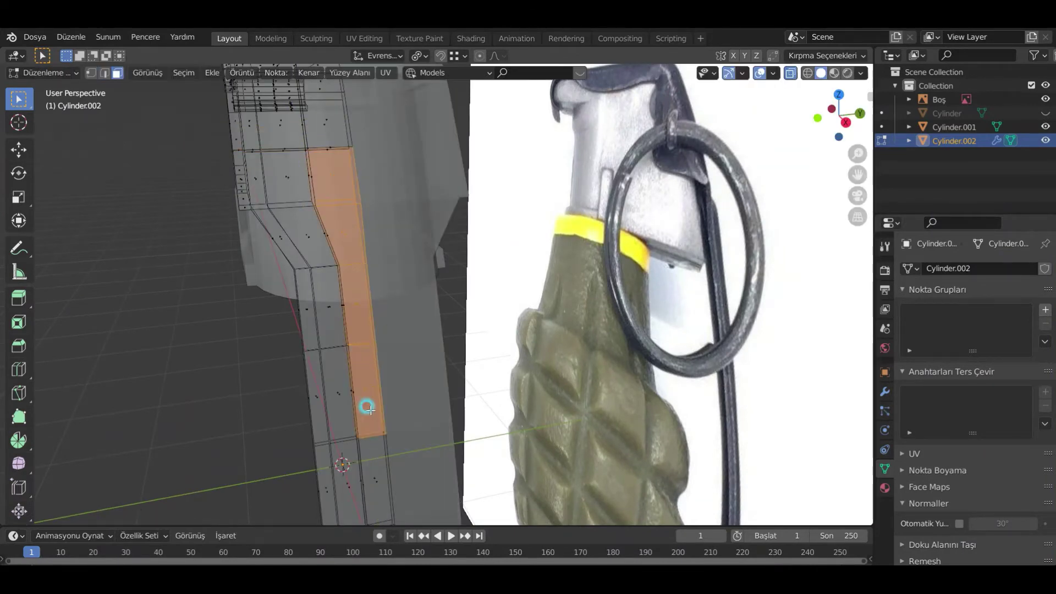
- Select the faces along the lever's centre strip down to its end and offset them from the surface
ctrl+click(317, 413)
shift+middle_drag(370, 410, 363, 255)
ctrl+click(341, 481)
scroll(385, 330, down, 3)
middle_drag(410, 209, 382, 355)
scroll(382, 355, up, 3)
key(alt+z)
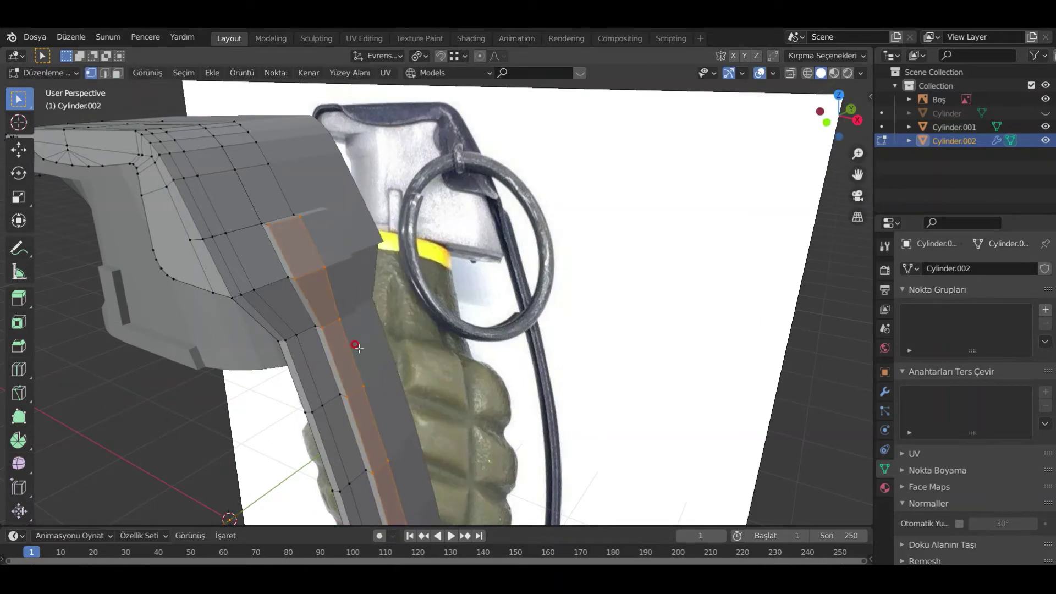
- Undo the last change and bevel the selected lengthwise edge bordering the centre strip down to the lever's tip
key(ctrl+z)
scroll(355, 328, down, 3)
click(791, 73)
scroll(344, 297, up, 3)
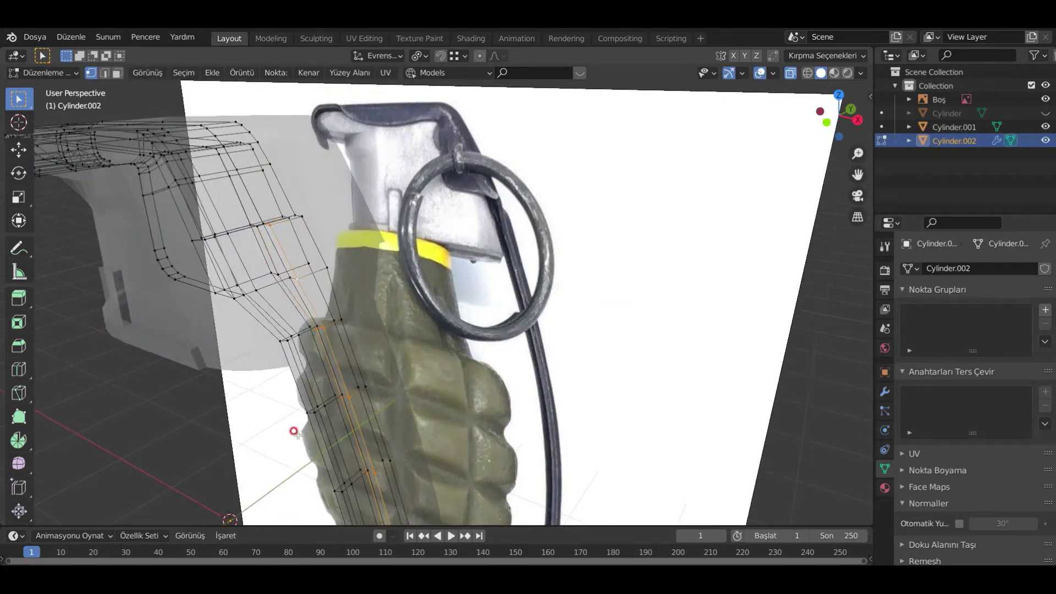
middle_drag(295, 431, 456, 417)
scroll(455, 417, up, 2)
scroll(456, 417, up, 3)
scroll(471, 390, down, 6)
shift+middle_drag(466, 246, 466, 104)
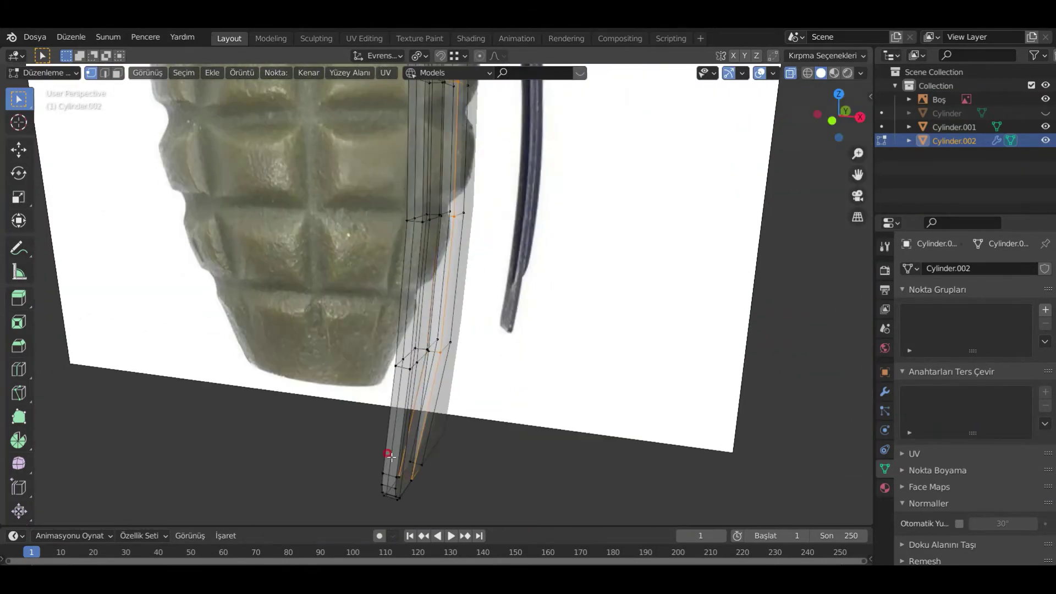
middle_drag(391, 453, 269, 401)
key(alt+z)
click(791, 73)
click(790, 73)
scroll(358, 309, down, 1)
key(ctrl+b)
click(355, 303)
- Move a vertex at the bevelled strip's lower end along X and leave Edit Mode
scroll(330, 275, up, 4)
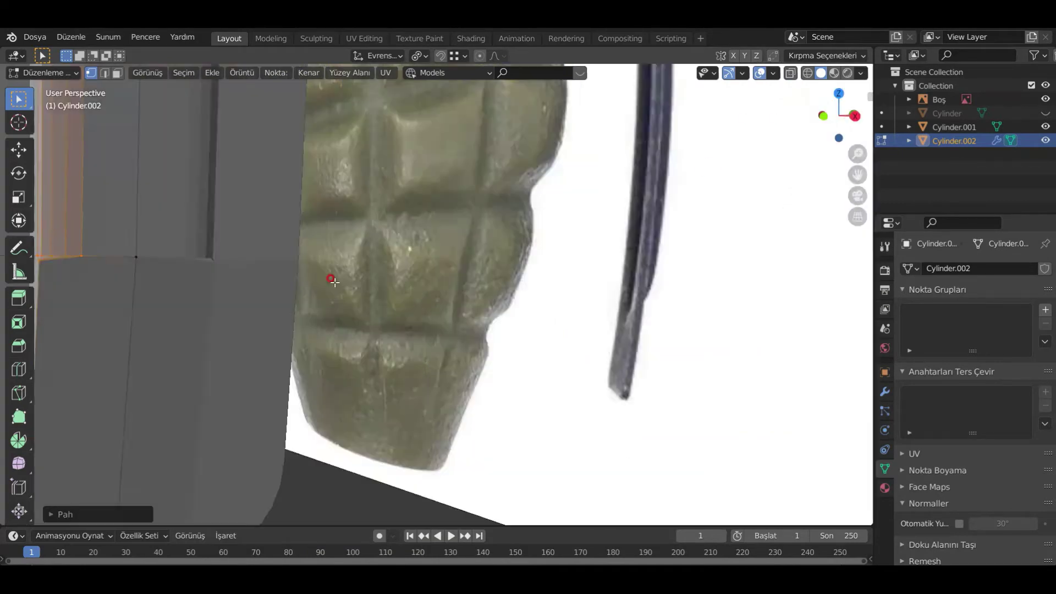
shift+middle_drag(94, 336, 215, 354)
scroll(215, 355, up, 3)
click(254, 303)
key(g)
key(x)
click(352, 365)
scroll(332, 309, down, 7)
key(Tab)
- Make a further vertex adjustment on the lever's centre strip and return to Object Mode
middle_drag(332, 308, 444, 323)
key(Tab)
scroll(443, 323, up, 7)
click(473, 301)
scroll(467, 286, down, 7)
key(Tab)
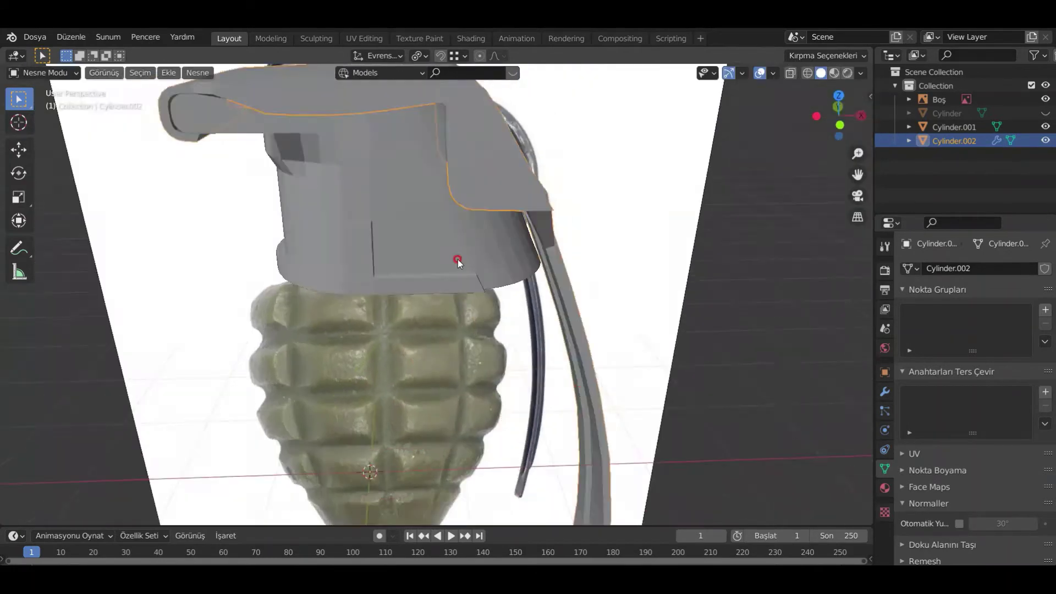
- Add a cylinder and raise it along Z to the grenade's head, checking it against the reference in see-through front view
scroll(462, 242, down, 5)
key(shift+a)
click(497, 357)
key(g)
key(z)
click(456, 313)
key(KP_1)
key(alt+z)
scroll(456, 313, up, 6)
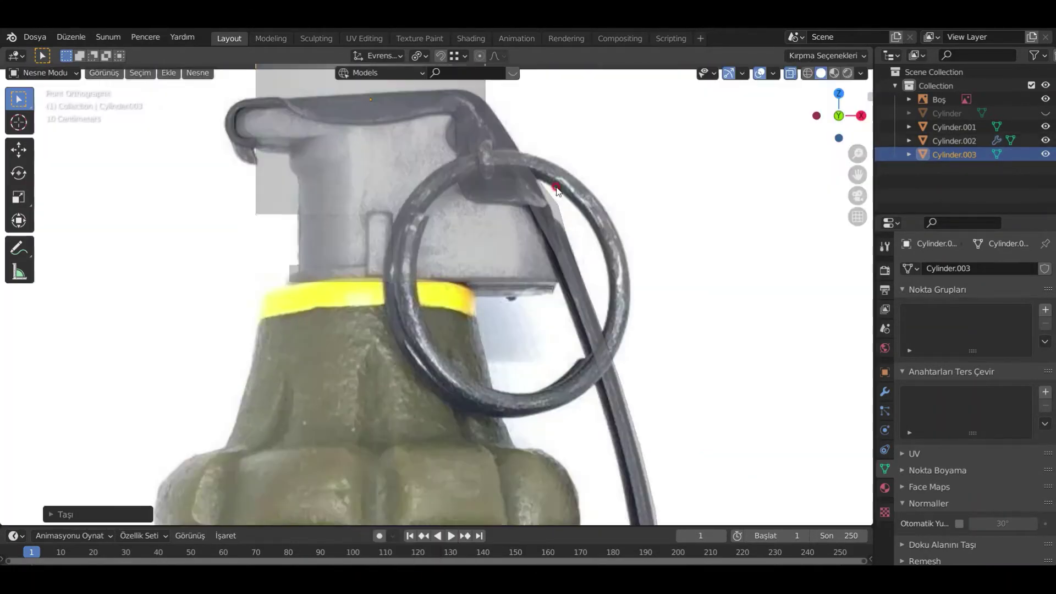
- Rotate the new cylinder 90° about X and scale it down to a thin pin
shift+middle_drag(556, 189, 560, 293)
key(r)
key(x)
key(9)
key(0)
key(Return)
key(s)
click(489, 260)
- Isolate the pin with only the reference image shown, and move and scale it to match the pin in the image
key(shift+h)
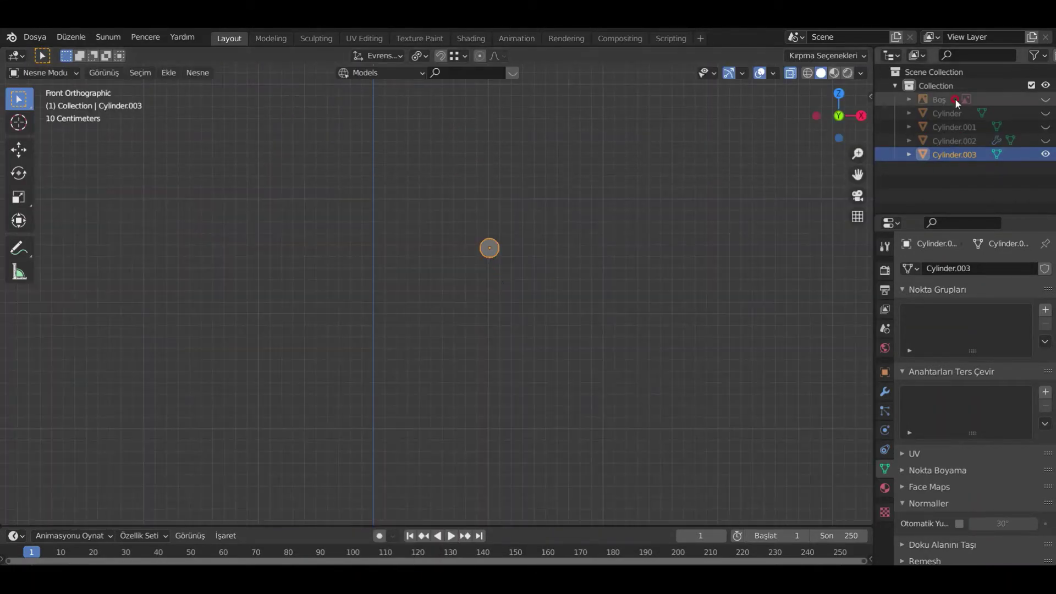
click(1046, 99)
scroll(550, 248, up, 7)
key(g)
key(s)
click(590, 264)
- Delete the upper half of the pin's mesh and close the remaining half-cylinder's open top with a face
key(KP_3)
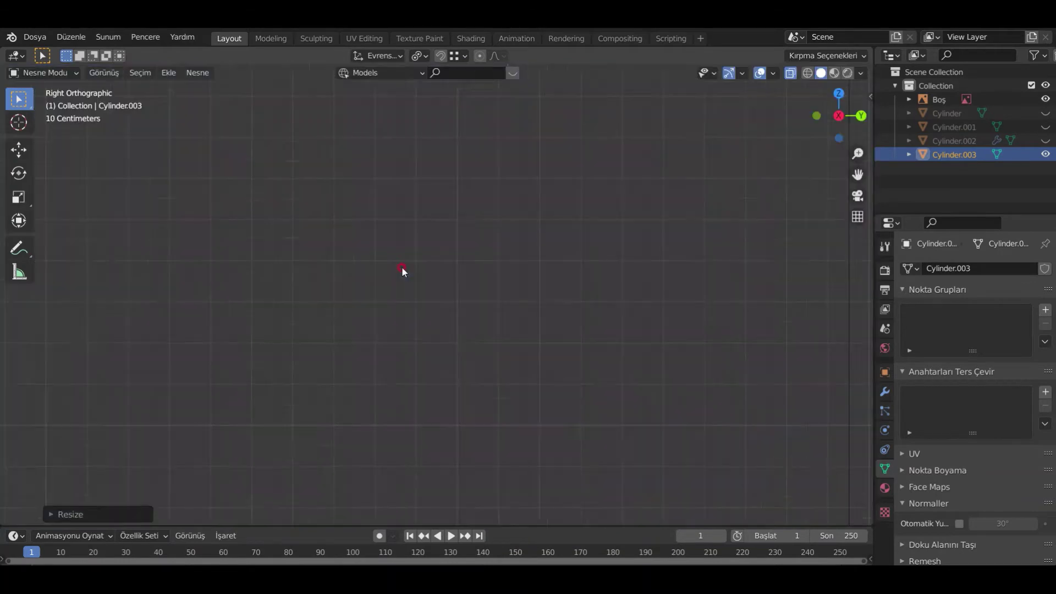
key(Tab)
drag(327, 159, 714, 223)
key(x)
click(688, 256)
drag(229, 221, 482, 267)
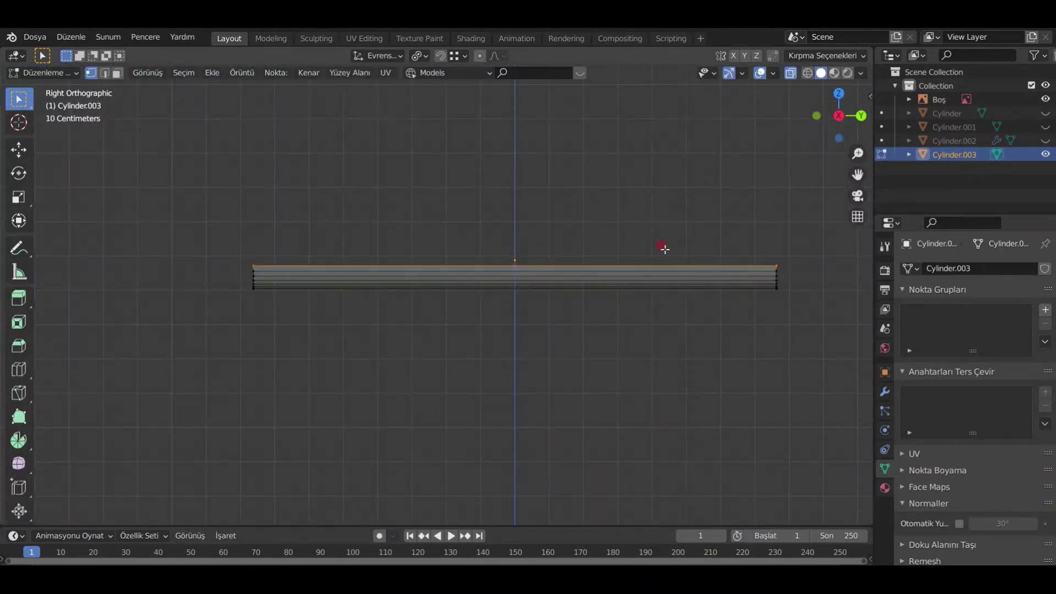
key(f)
middle_drag(665, 250, 681, 239)
key(alt+z)
- Extrude the half-pin's negative-Y end through several rotated segments to form half of a curved eyelet
key(KP_3)
key(alt+z)
shift+middle_drag(311, 255, 418, 246)
drag(325, 229, 390, 337)
key(e)
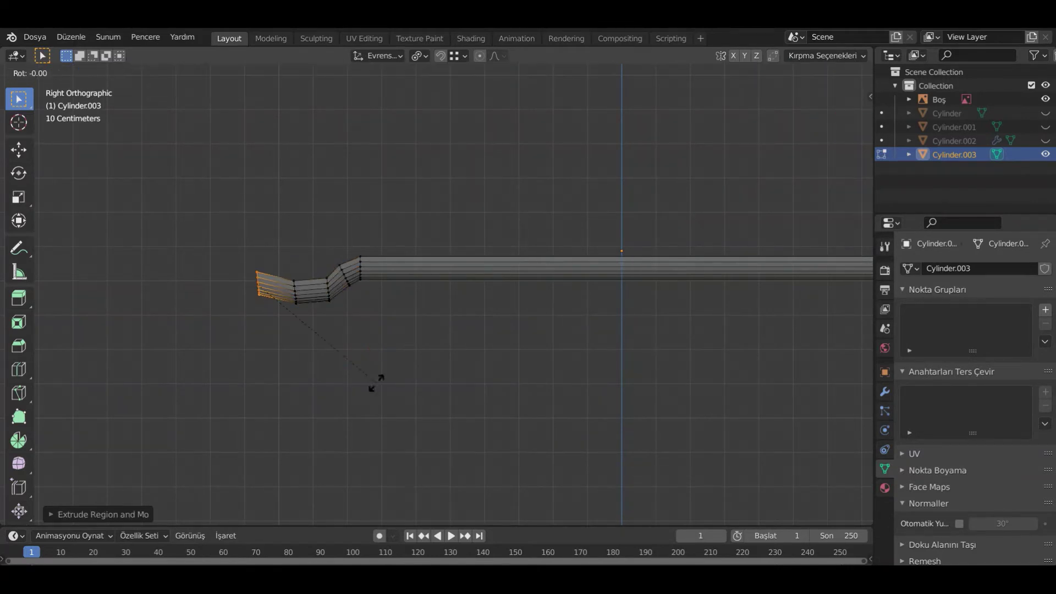
click(291, 343)
- Duplicate the whole half-pin, flip the copy vertically and place it opposite the original to complete the split pin
scroll(308, 330, down, 3)
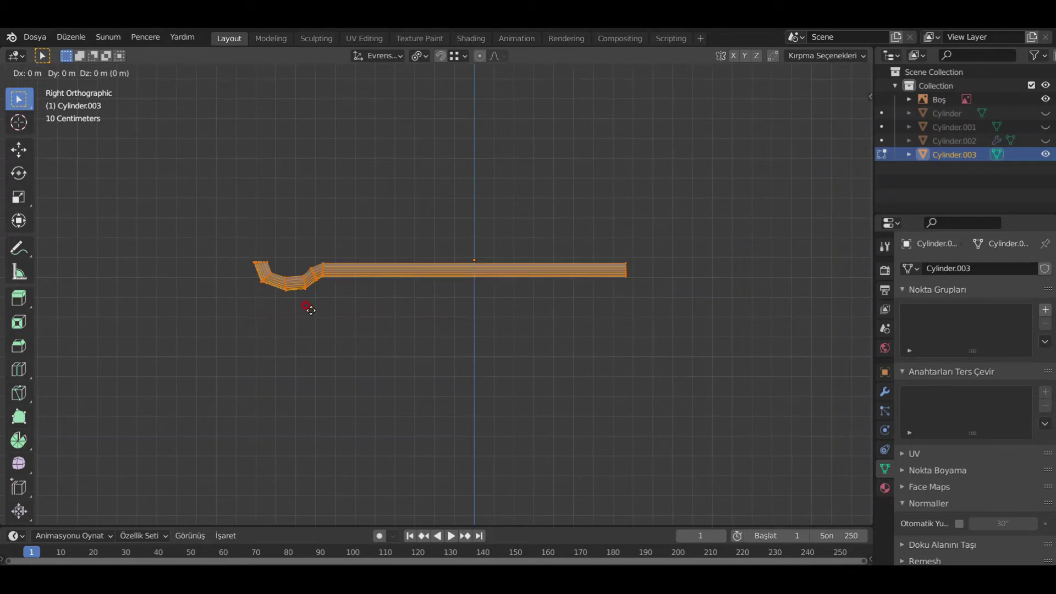
click(399, 350)
scroll(296, 276, up, 4)
middle_drag(429, 299, 419, 335)
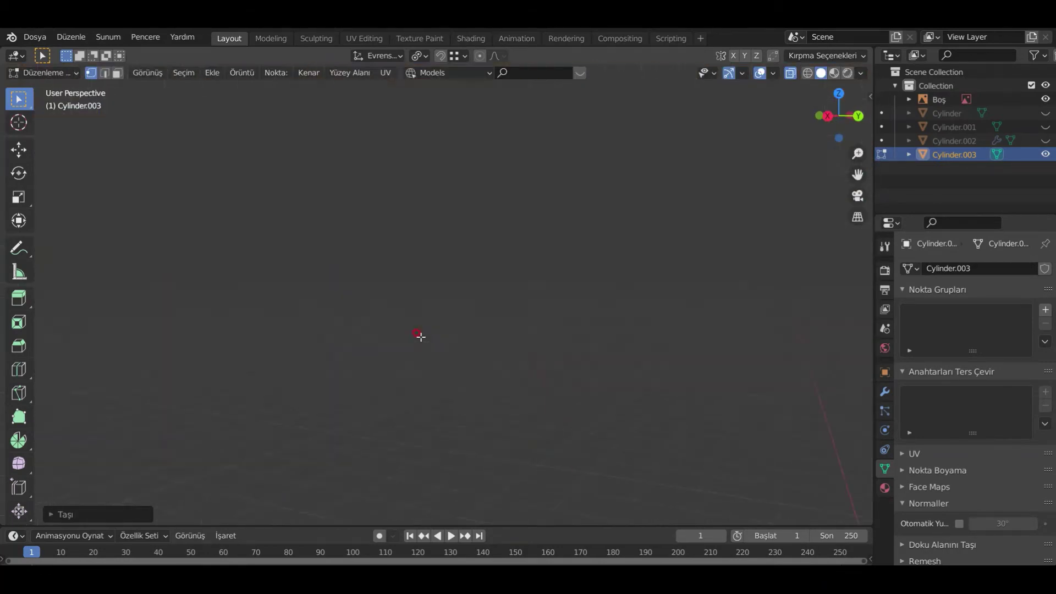
- Fill the first face bridging the two halves at the open end of the pin's eyelet
click(82, 319)
shift+click(396, 302)
shift+click(396, 338)
shift+click(73, 368)
key(f)
key(ctrl+z)
shift+middle_drag(492, 407, 264, 420)
key(f)
- Fill the remaining gap faces around the eyelet's end to join the pin's two halves
click(790, 73)
click(373, 296)
shift+click(372, 357)
shift+click(327, 359)
shift+click(326, 293)
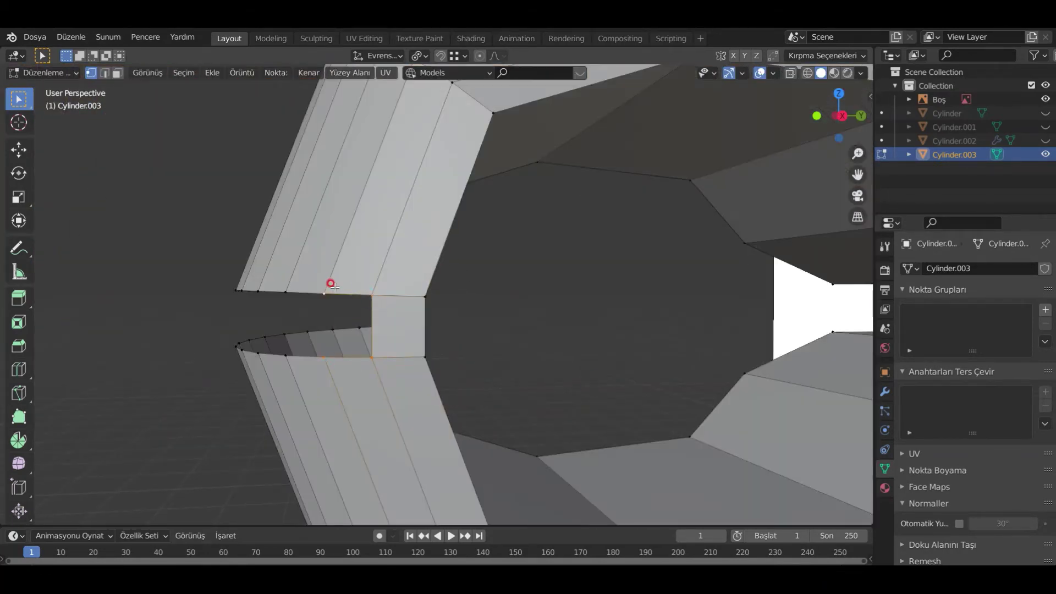
key(f)
shift+middle_drag(264, 325, 561, 341)
middle_drag(562, 341, 685, 341)
click(691, 273)
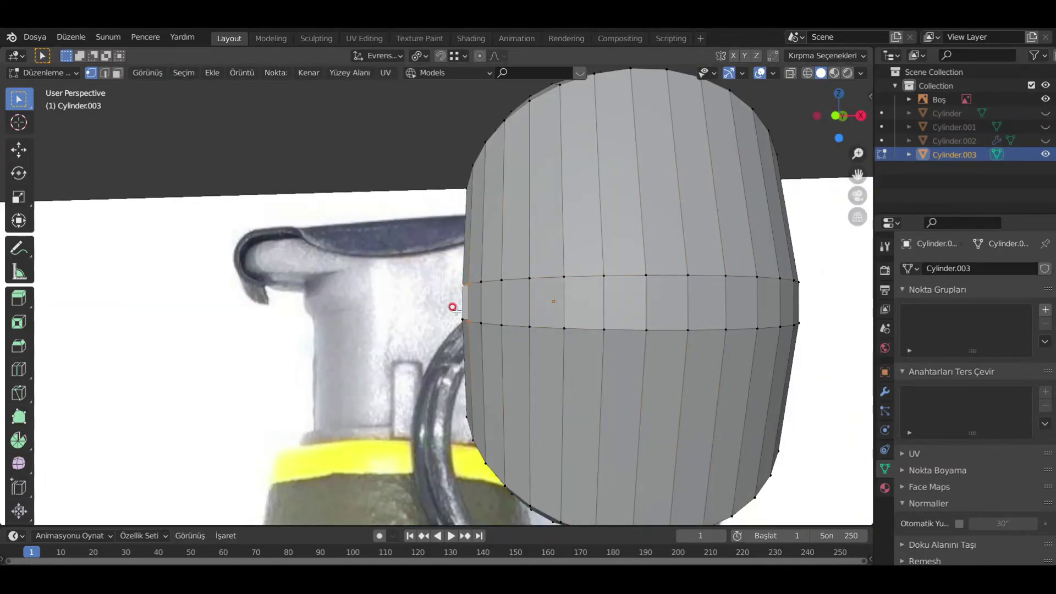
- Return to Object Mode and give the pin smooth shading with Auto Smooth at 30°
key(Tab)
middle_drag(457, 311, 576, 269)
click(960, 524)
middle_drag(577, 330, 280, 355)
- Add a loop cut near the free end of each of the pin's two prongs
key(Tab)
key(KP_3)
key(ctrl+r)
click(388, 262)
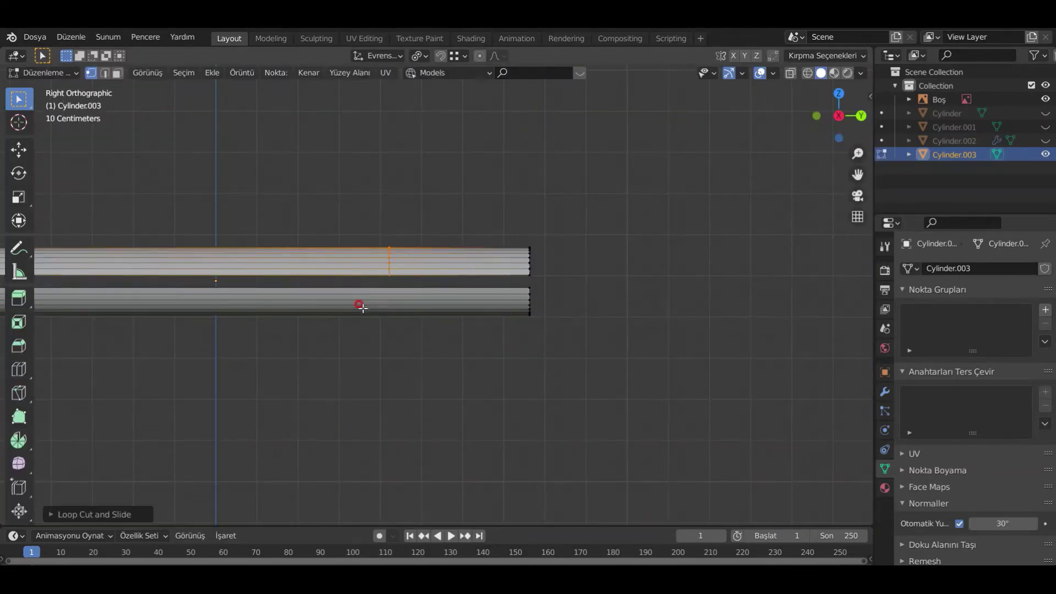
key(ctrl+r)
click(388, 304)
- Move the two prong ends apart so the split pin's free end flares open
key(alt+z)
drag(558, 281, 510, 337)
key(g)
drag(498, 225, 592, 278)
click(567, 229)
scroll(454, 317, down, 6)
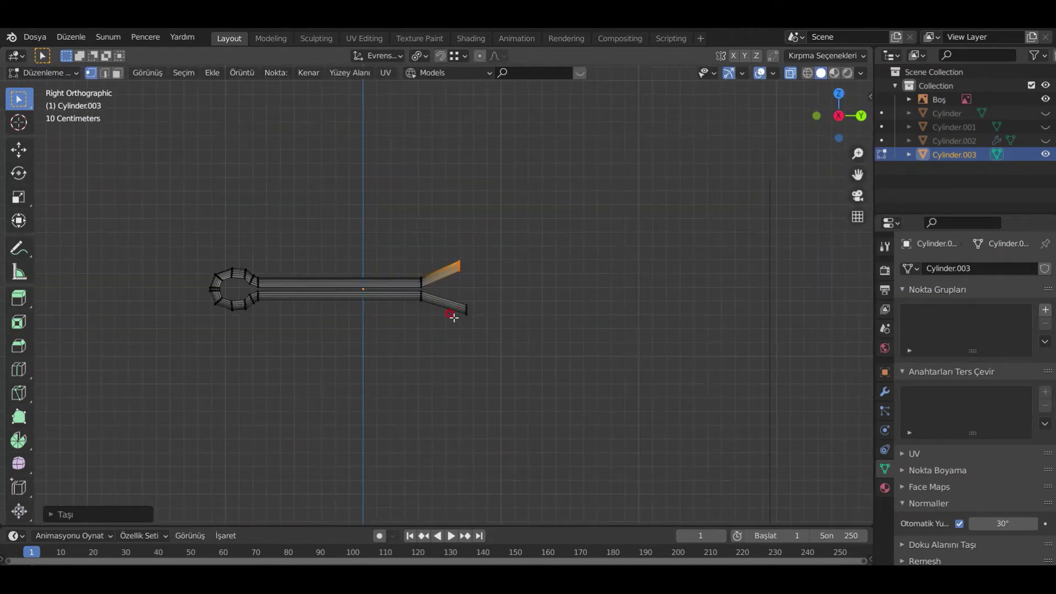
scroll(454, 317, down, 5)
- Unhide all objects and scale the split pin's mesh to fit across the lever
key(Tab)
key(alt+h)
click(410, 292)
scroll(389, 325, up, 6)
key(s)
key(y)
right_click(412, 348)
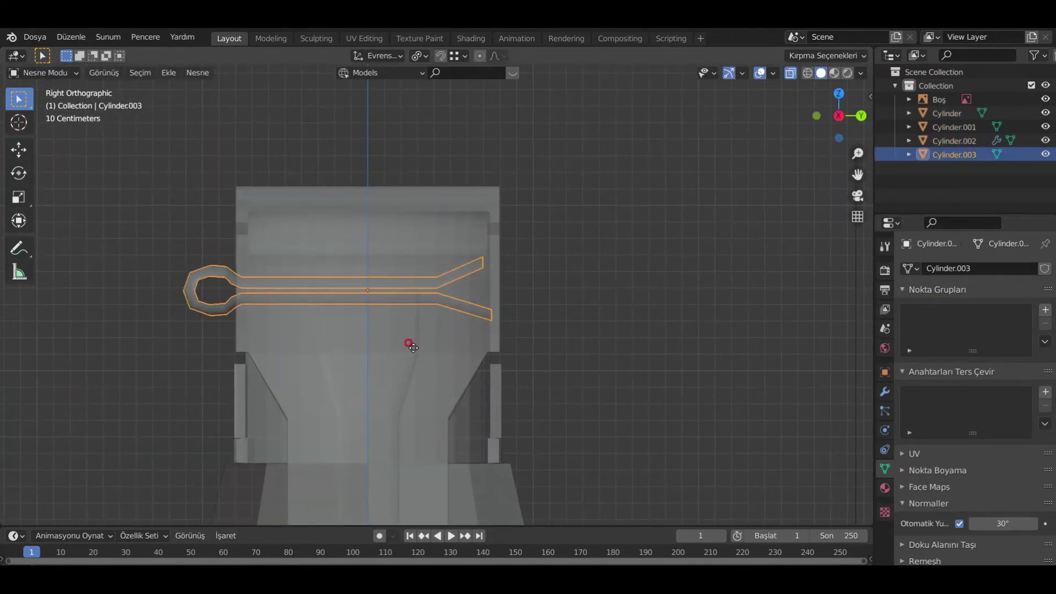
key(Tab)
key(s)
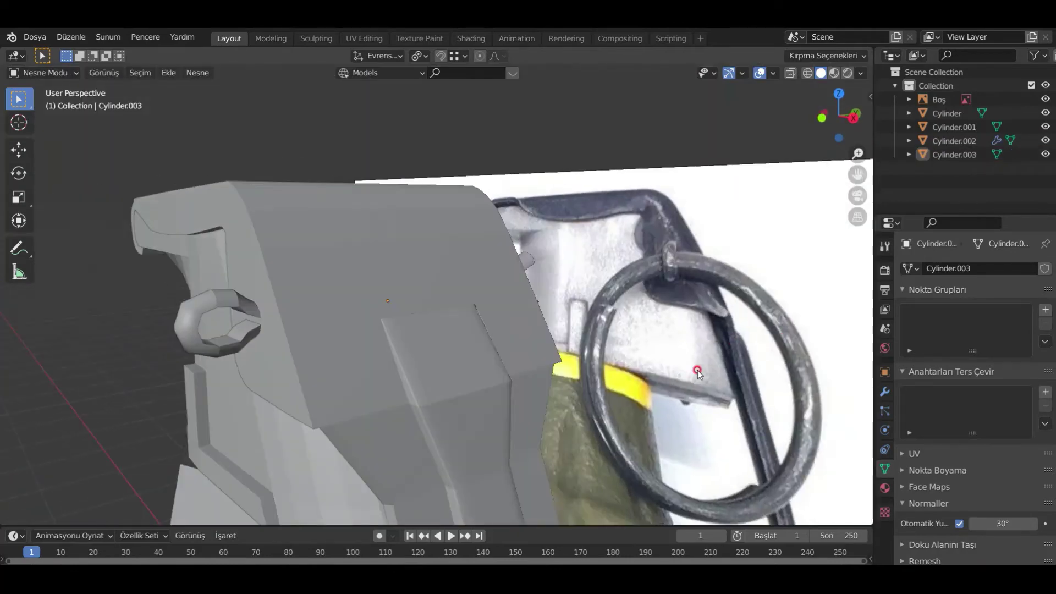
- Create another cylinder, rotate it about X and stretch it along Y through the lever
key(shift+d)
key(r)
key(x)
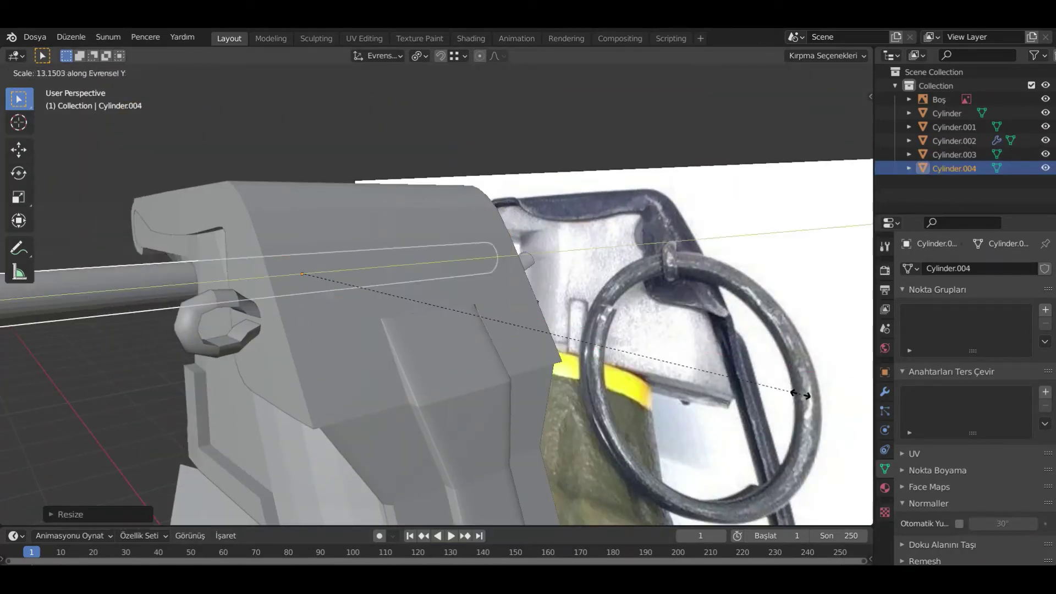
- Move the cylinder onto the pin's position and subtract it from the lever with a Boolean difference
key(g)
key(x)
key(g)
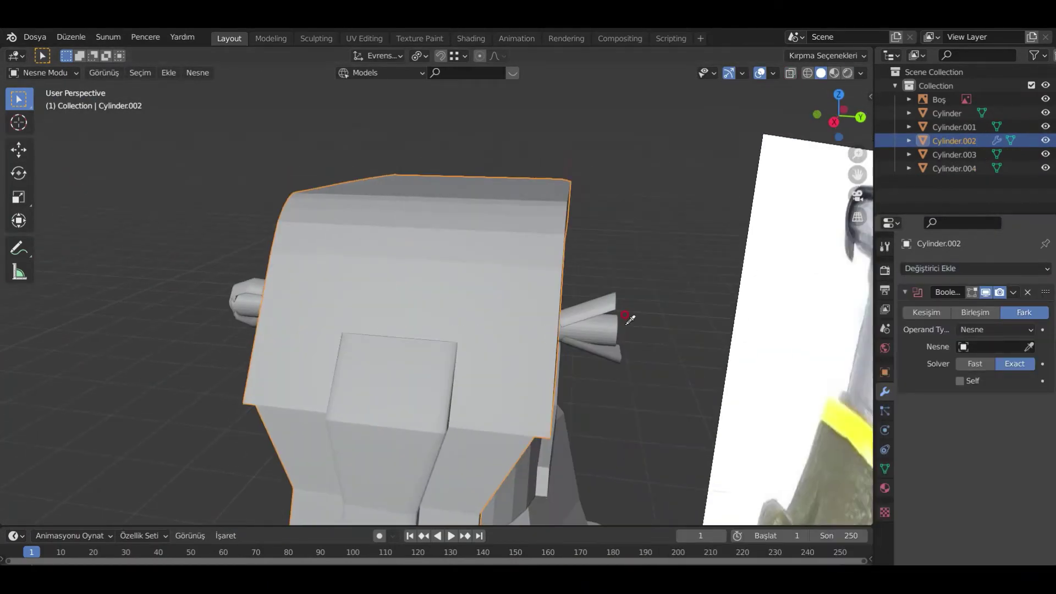
click(615, 330)
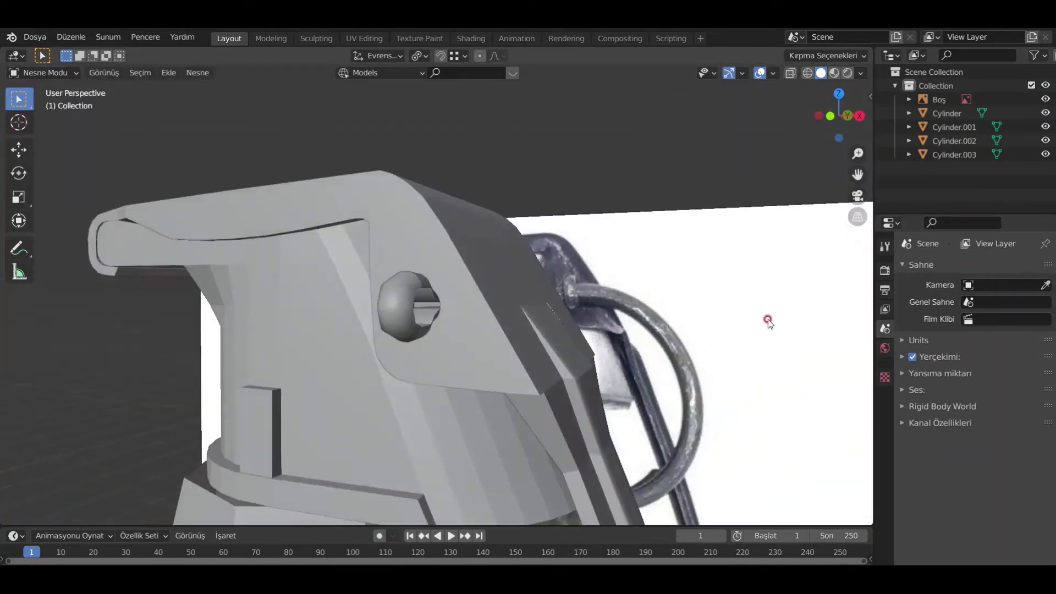
middle_drag(766, 455, 468, 241)
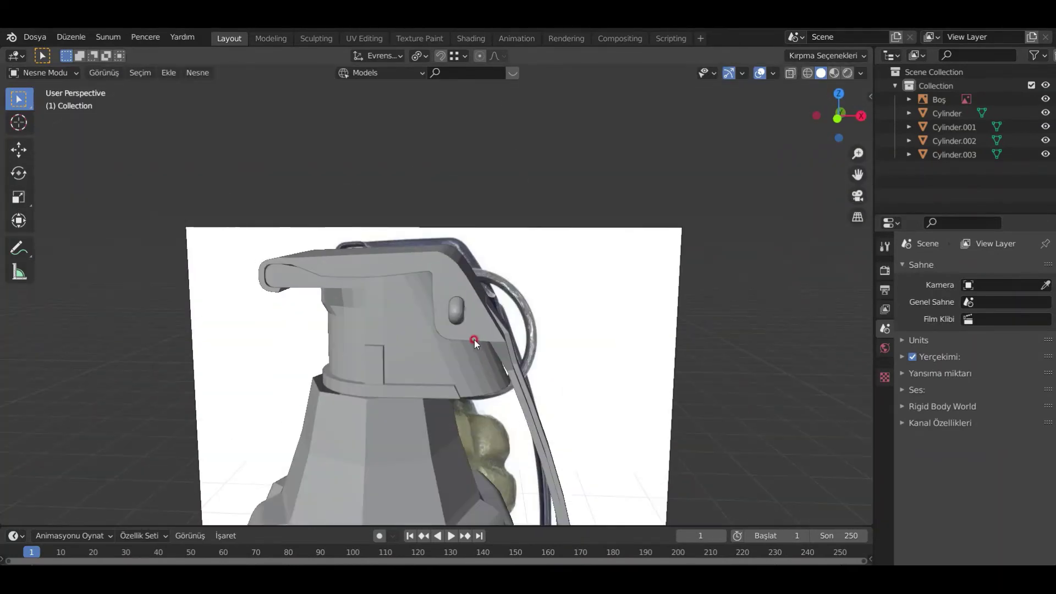
key(shift+a)
click(523, 339)
key(r)
key(x)
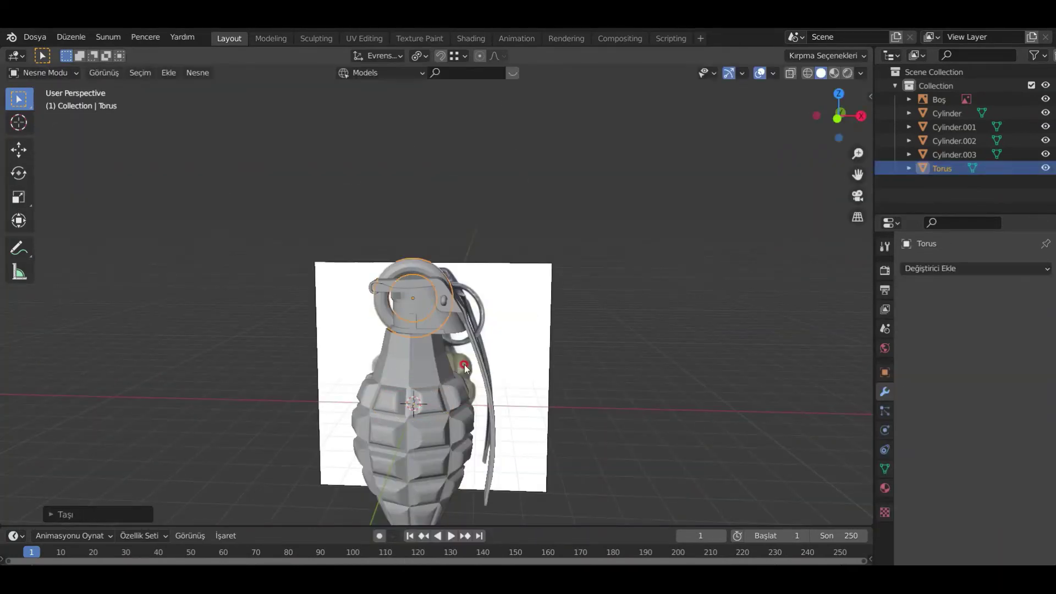
key(g)
key(x)
scroll(464, 367, up, 5)
key(s)
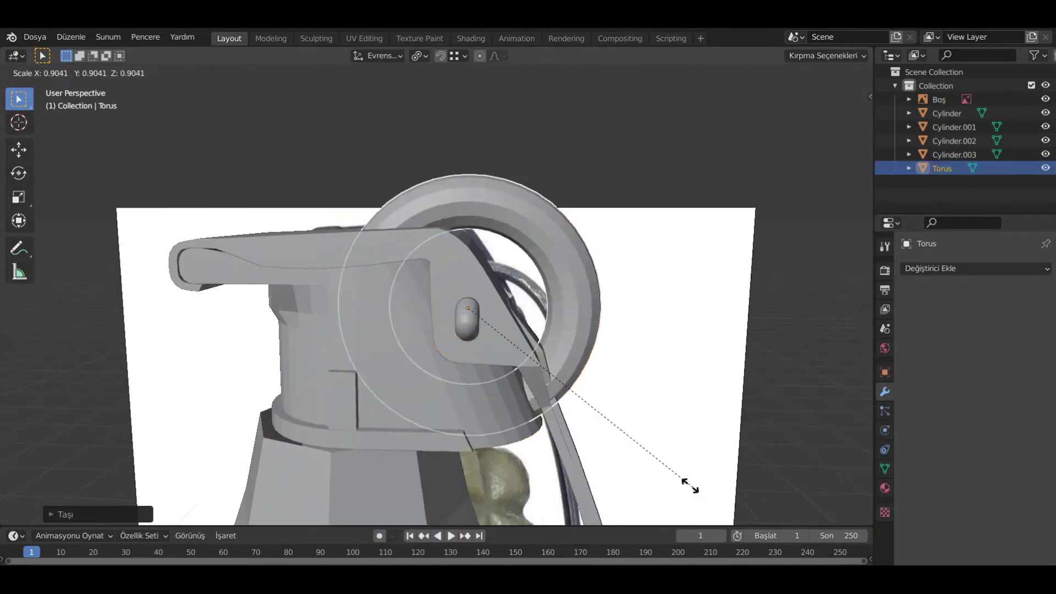
click(570, 396)
middle_drag(571, 396, 352, 393)
key(g)
key(y)
click(585, 478)
key(g)
key(z)
middle_drag(399, 357, 484, 325)
scroll(484, 325, down, 3)
key(s)
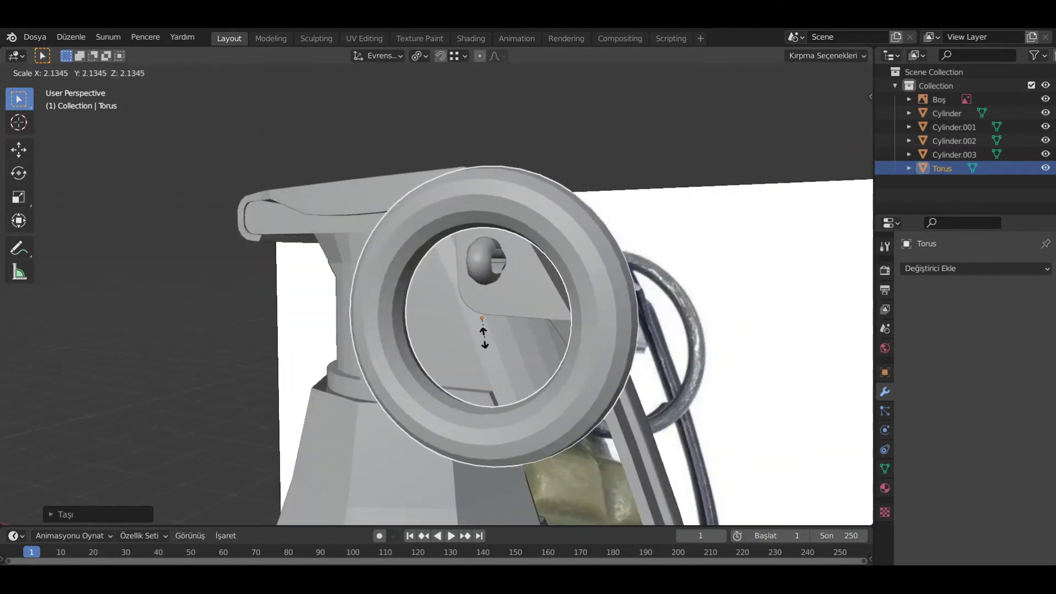
click(484, 331)
key(g)
key(z)
click(516, 366)
middle_drag(516, 366, 480, 432)
key(s)
key(y)
click(429, 351)
middle_drag(430, 351, 464, 379)
key(Delete)
- Add a cylinder, raise it to the lever, turn it to face along Y and move it beside the pin's eyelet
key(shift+a)
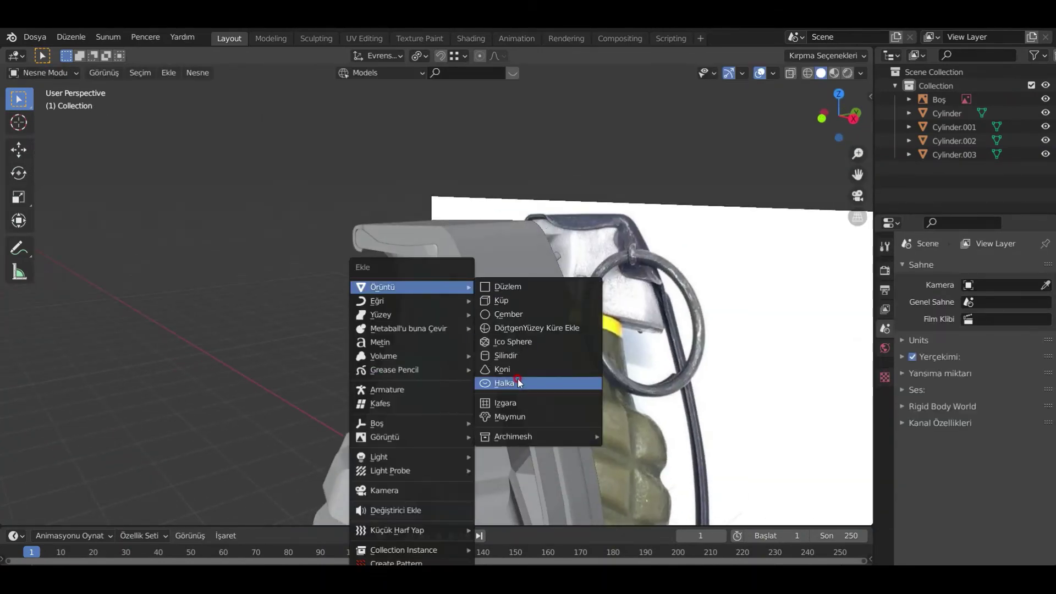
click(505, 355)
key(g)
key(z)
key(y)
click(475, 300)
key(g)
key(y)
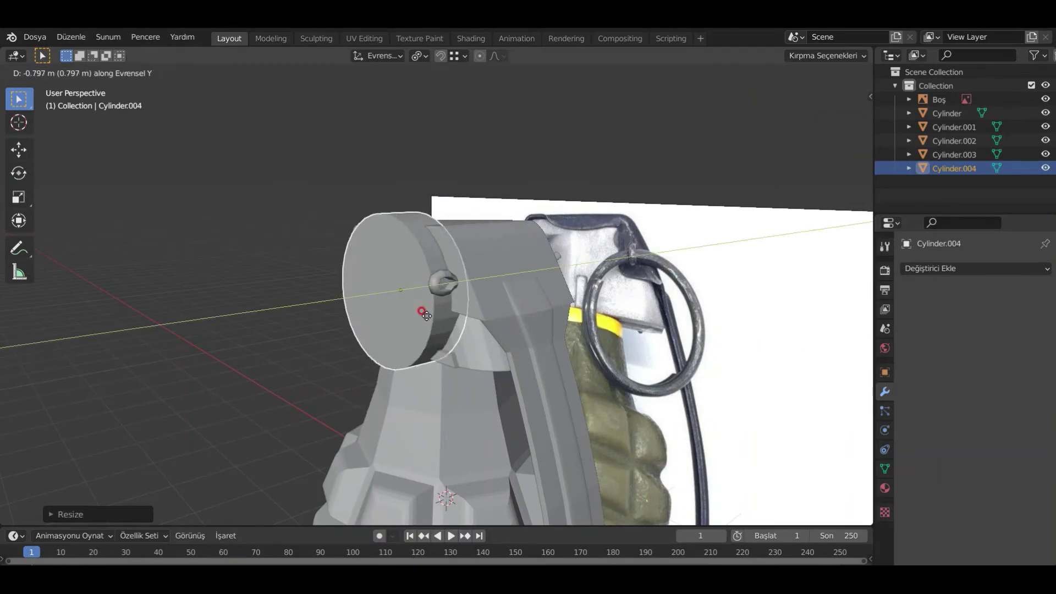
click(424, 311)
- Thin the disc along Y and move it along X and Z to hang from the pin's eyelet
middle_drag(553, 330, 506, 333)
key(s)
key(y)
click(433, 322)
key(g)
key(x)
middle_drag(433, 322, 505, 315)
click(484, 324)
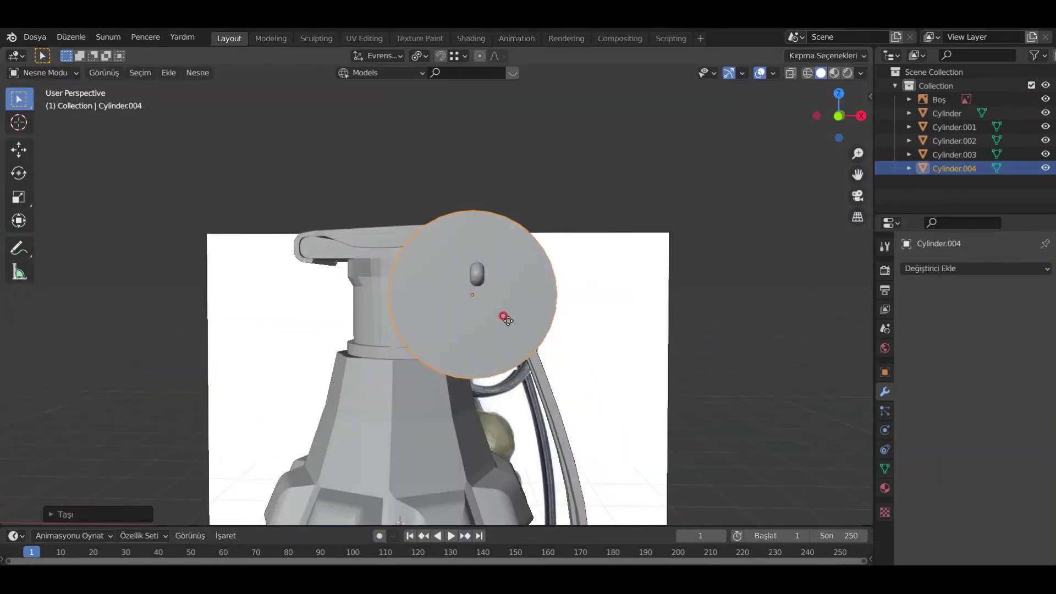
key(g)
key(z)
click(501, 366)
- Inset the disc's two circular end faces and open its centre to form the pull ring
key(Tab)
key(alt+z)
shift+click(487, 377)
middle_drag(552, 382, 484, 374)
key(alt+z)
key(i)
click(619, 363)
- Add two loop cuts around the ring's thickness and slide both along Y toward its middle
key(ctrl+r)
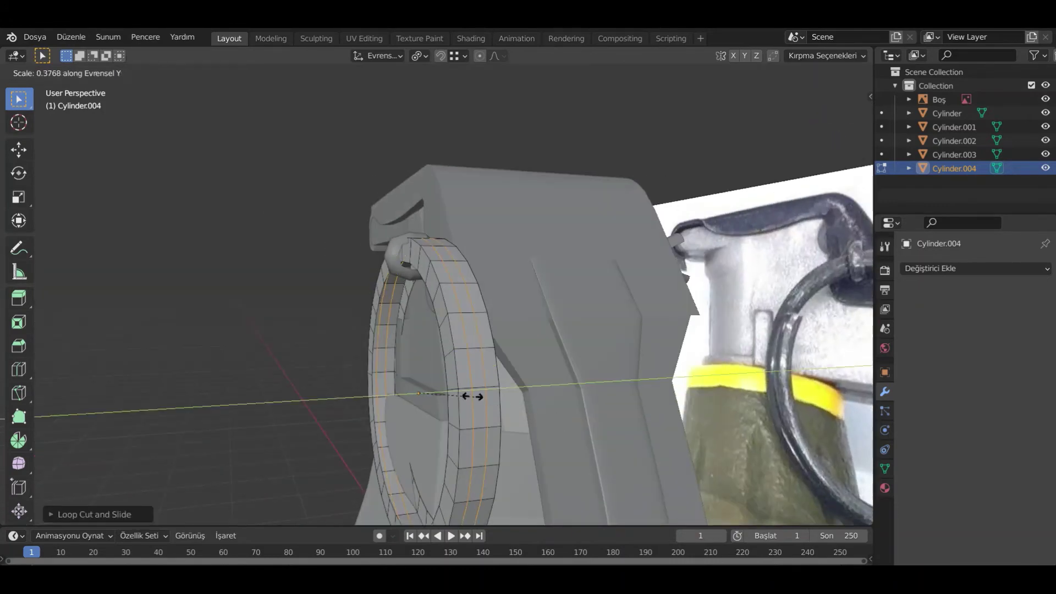
right_click(473, 397)
key(KP_3)
scroll(597, 229, up, 5)
right_click(544, 297)
alt+click(543, 324)
key(g)
key(y)
click(568, 338)
alt+click(502, 331)
key(g)
key(y)
click(520, 330)
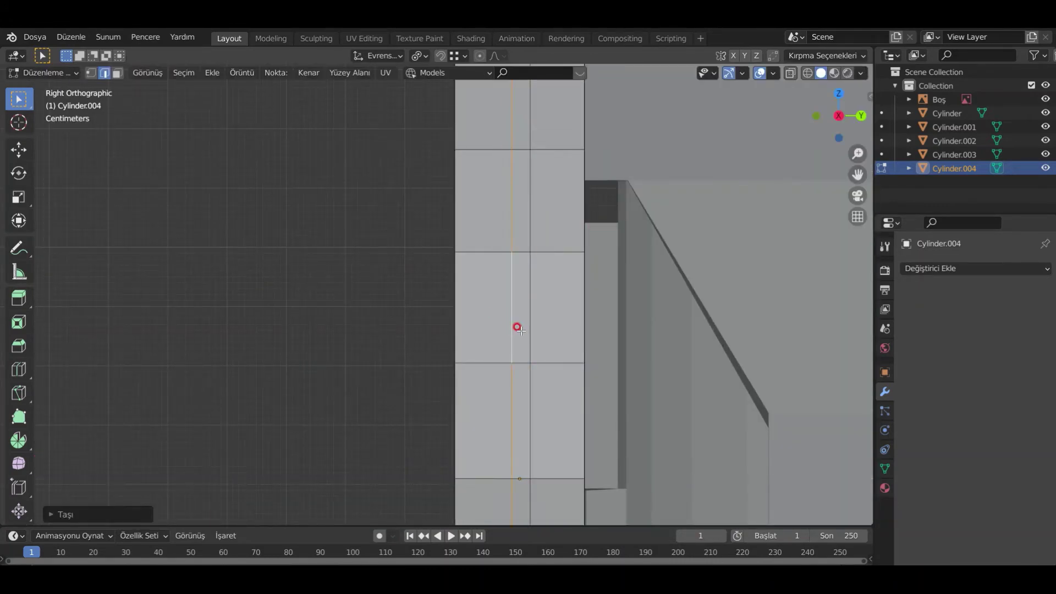
- Try to fill the open edges between the ring's two halves and undo back through the loop cuts
middle_drag(506, 354, 429, 307)
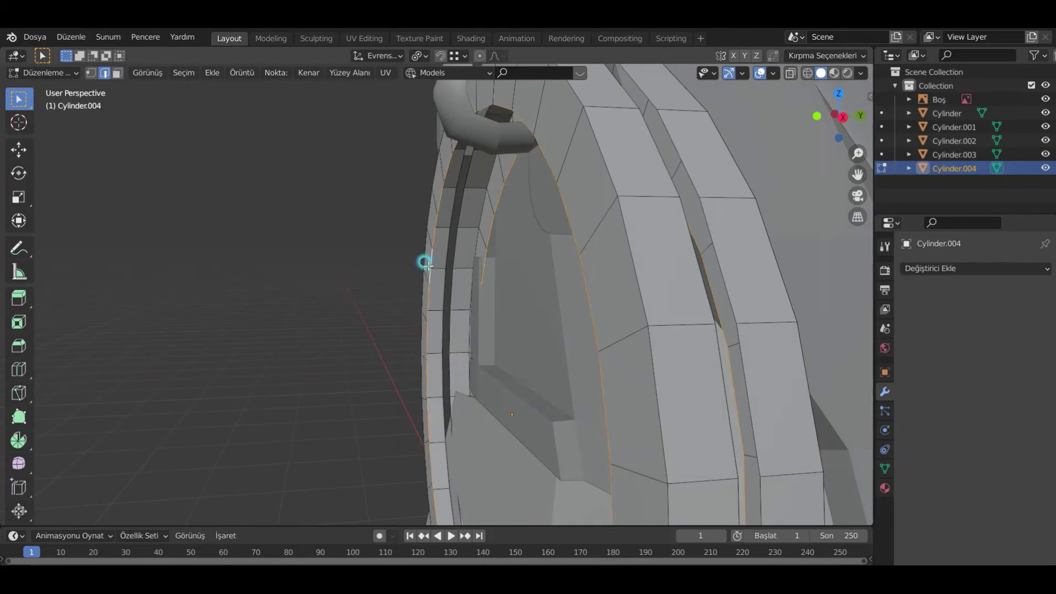
key(f)
key(ctrl+z)
middle_drag(429, 266, 461, 238)
key(ctrl+z)
key(ctrl+z)
key(ctrl+z)
key(ctrl+z)
key(ctrl+z)
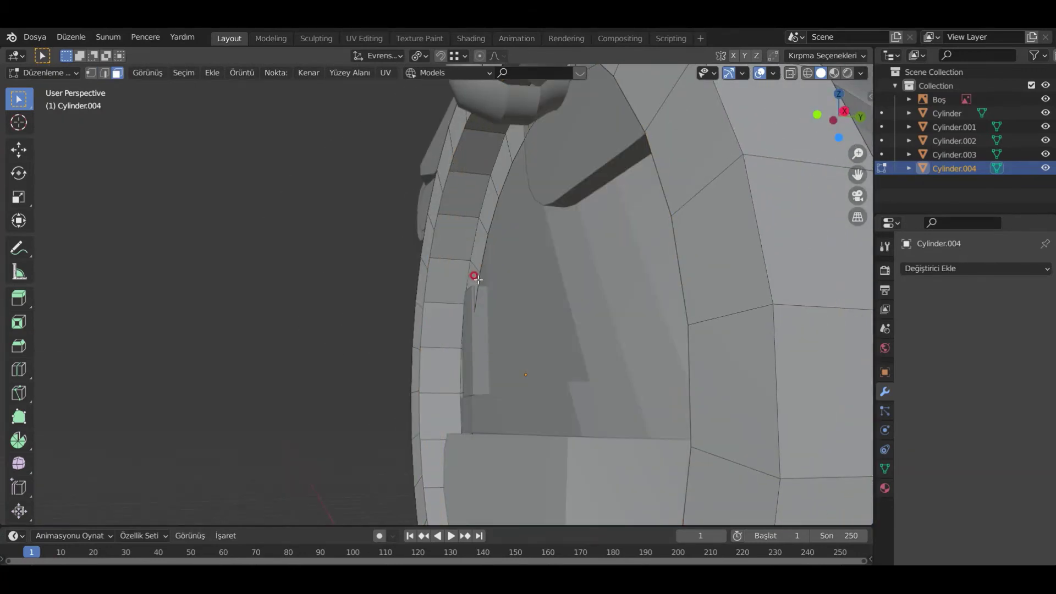
- Hide every object except the pull ring and show it see-through from the front in edge selection mode
key(ctrl+shift+z)
key(ctrl+shift+z)
key(ctrl+shift+z)
key(ctrl+shift+z)
key(KP_1)
click(790, 73)
key(2)
scroll(462, 182, up, 3)
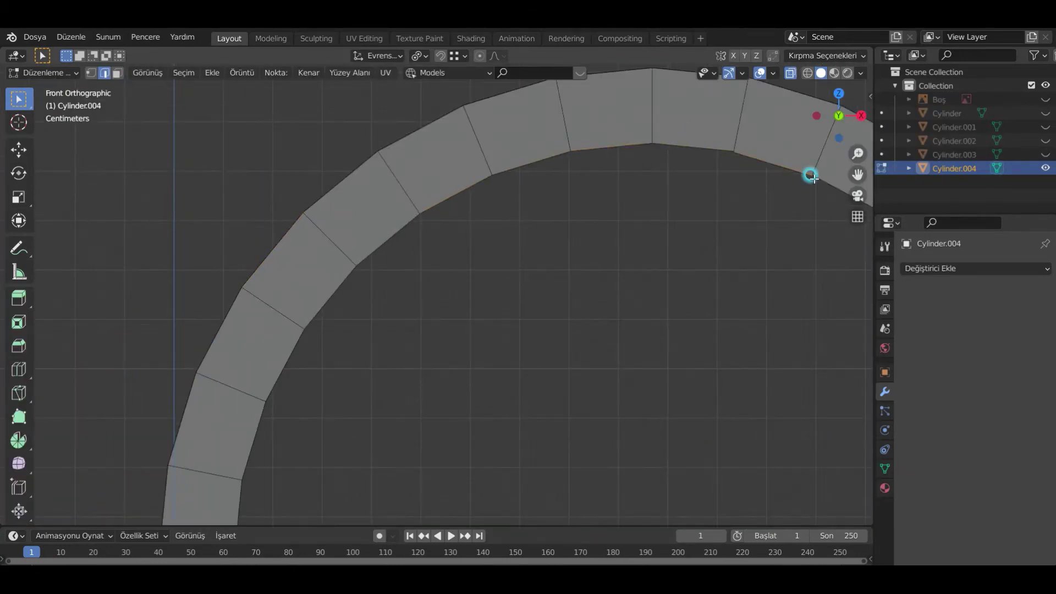
- Add edges around the ring's rim to the selection, then turn see-through display off
shift+middle_drag(814, 177, 500, 124)
shift+click(707, 314)
shift+click(754, 468)
shift+middle_drag(754, 495, 655, 230)
shift+middle_drag(653, 389, 680, 156)
shift+click(462, 381)
shift+click(307, 428)
shift+middle_drag(276, 434, 523, 435)
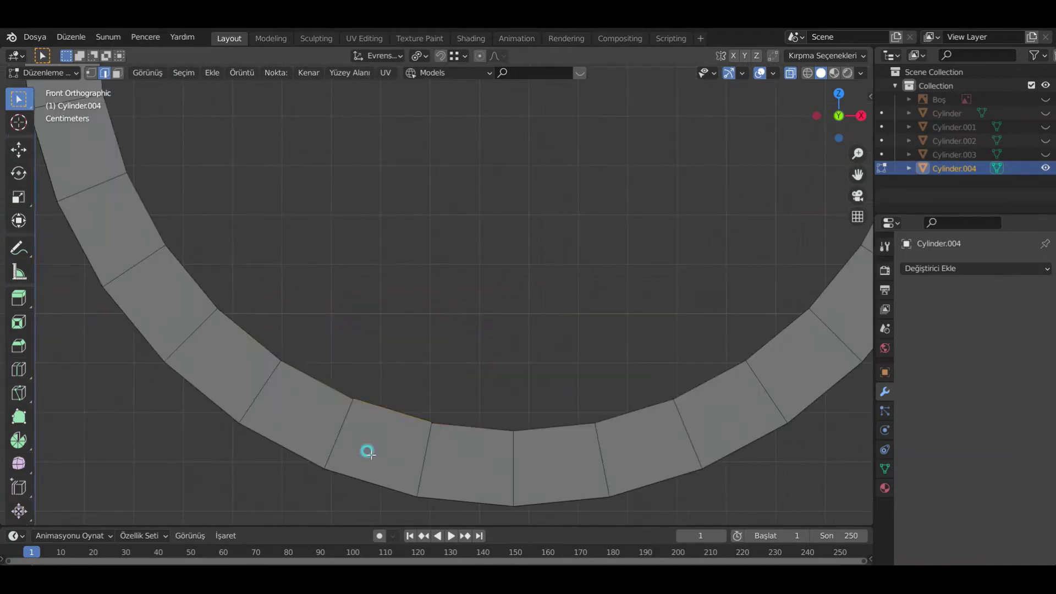
shift+middle_drag(130, 88, 282, 473)
shift+middle_drag(420, 110, 398, 259)
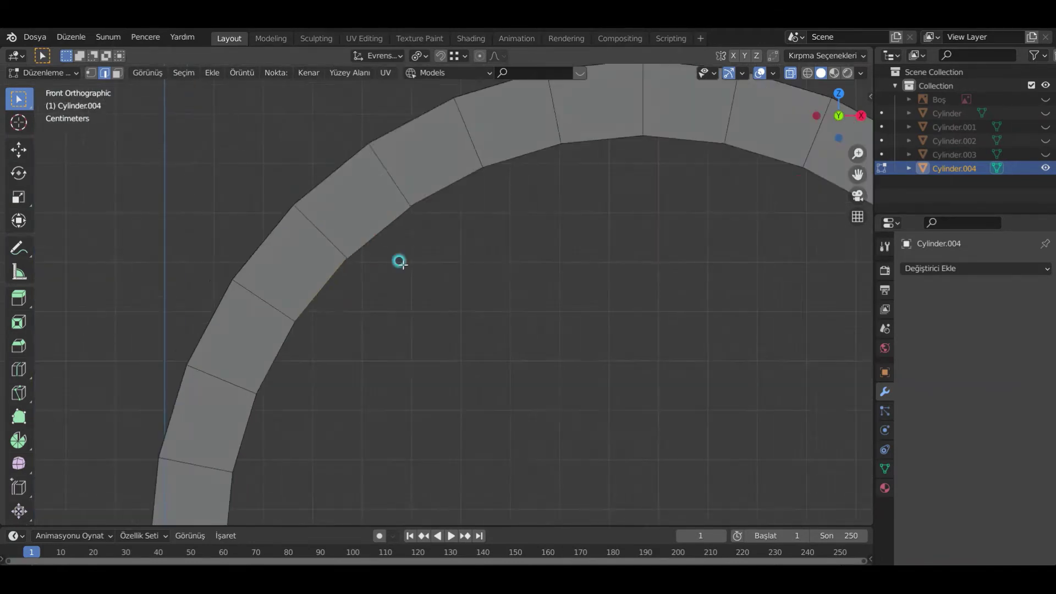
scroll(398, 259, down, 5)
click(790, 73)
- Add two loop cuts around the ring's thickness and move each along Y close to the middle
middle_drag(588, 368, 462, 352)
key(ctrl+r)
scroll(526, 416, up, 1)
click(525, 416)
key(KP_3)
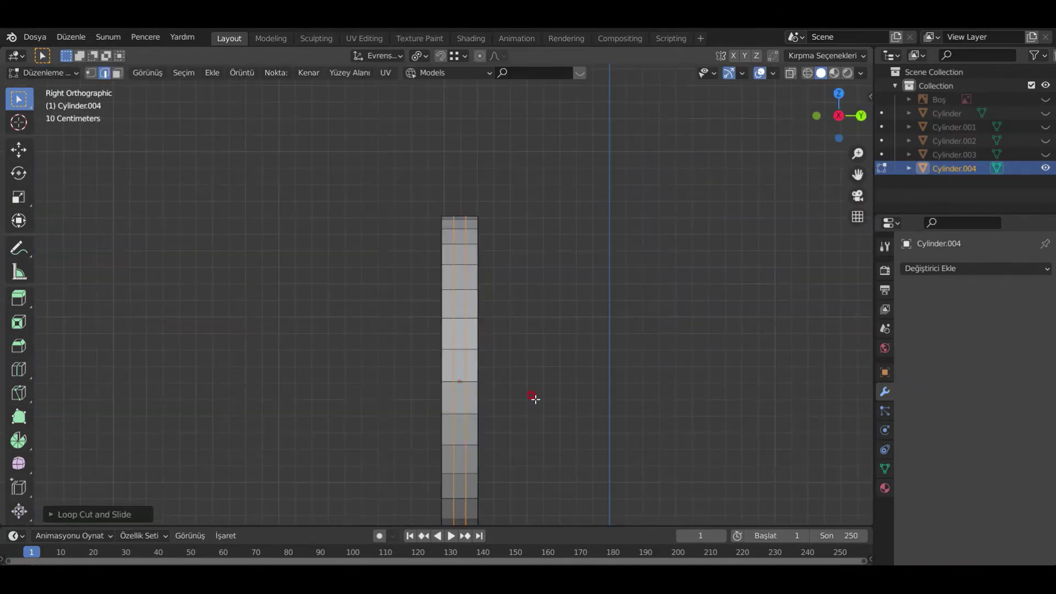
scroll(536, 398, up, 10)
alt+click(561, 379)
key(g)
key(y)
click(545, 378)
alt+click(471, 372)
key(g)
key(y)
- Delete the narrow middle band of faces between the two loop cuts, splitting the ring into two halves
alt+click(520, 400)
key(x)
click(520, 400)
key(alt+z)
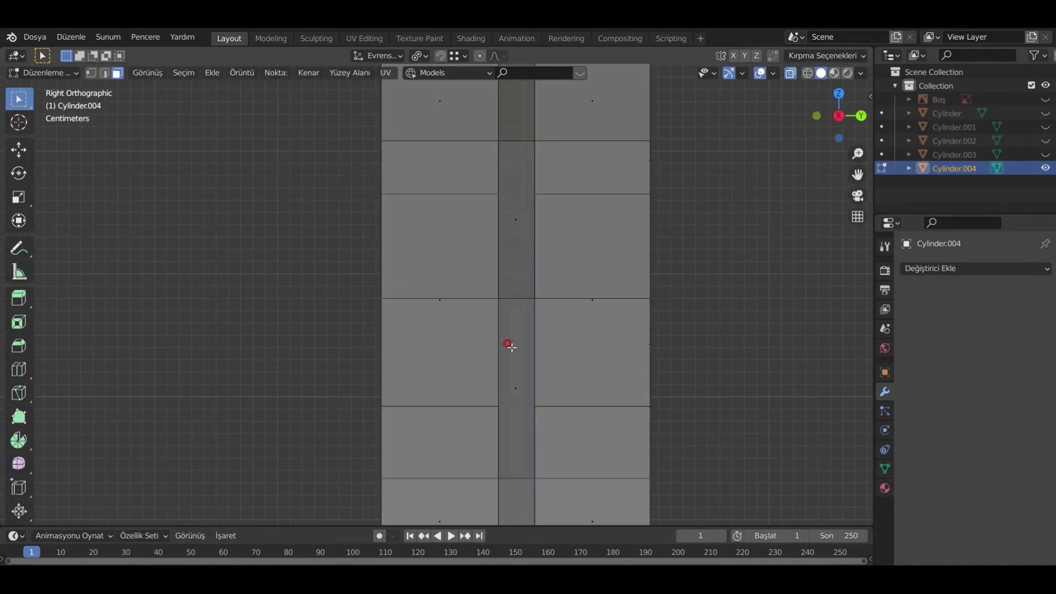
click(534, 334)
alt+click(471, 337)
key(g)
key(y)
alt+click(516, 300)
key(x)
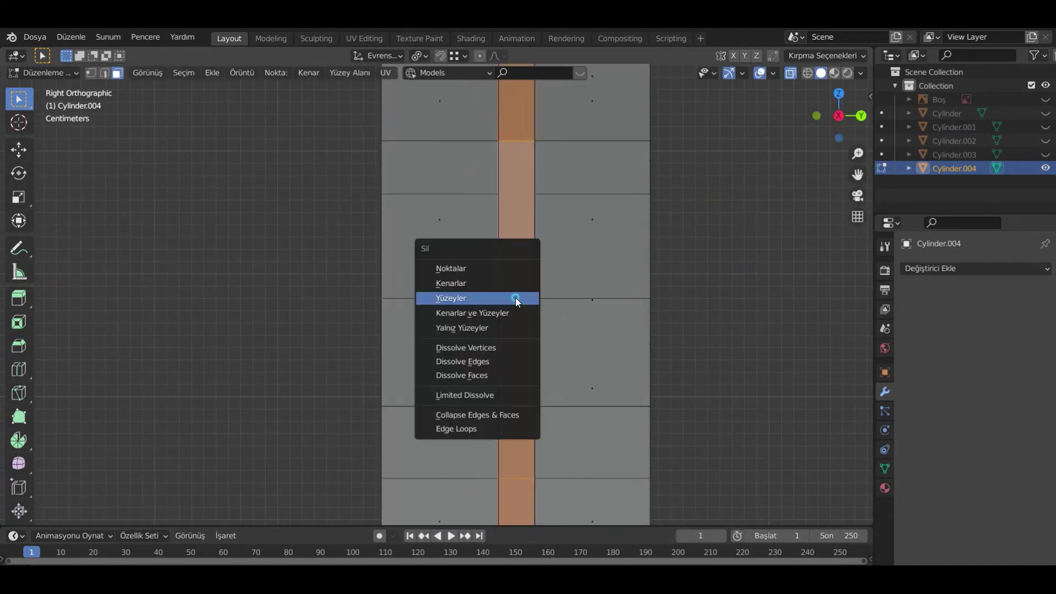
click(516, 300)
- Try to fill a face along the inside of the gap between the ring's halves and undo it
middle_drag(528, 300, 749, 216)
key(KP_3)
shift+middle_drag(530, 174, 463, 259)
key(alt+z)
scroll(463, 259, up, 6)
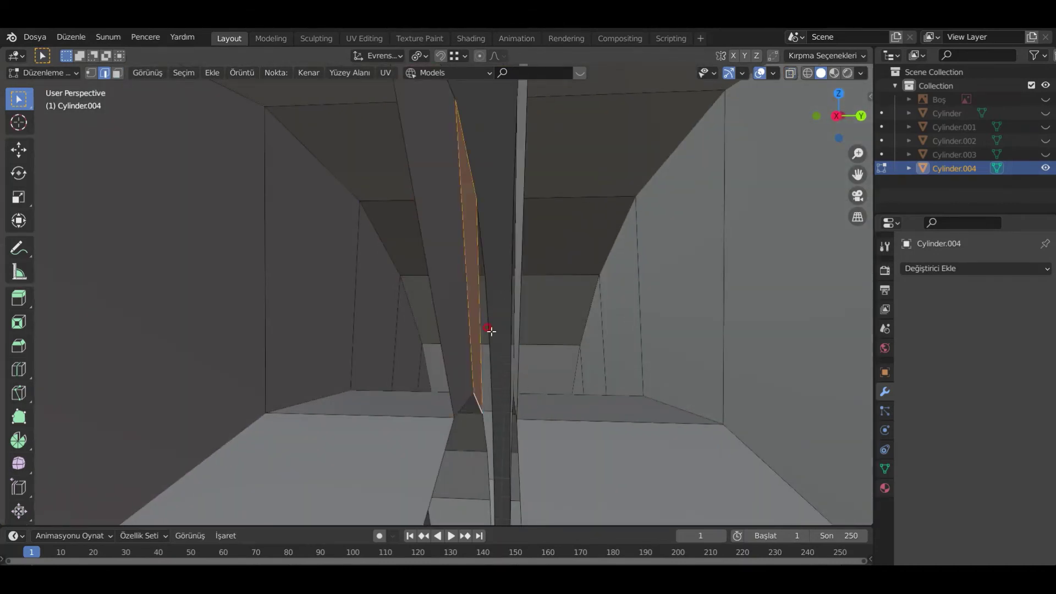
key(ctrl+z)
- Select one half of the split ring in a see-through top view and hide it
scroll(461, 432, down, 6)
middle_drag(461, 431, 485, 395)
key(KP_7)
key(alt+z)
drag(342, 226, 660, 286)
key(h)
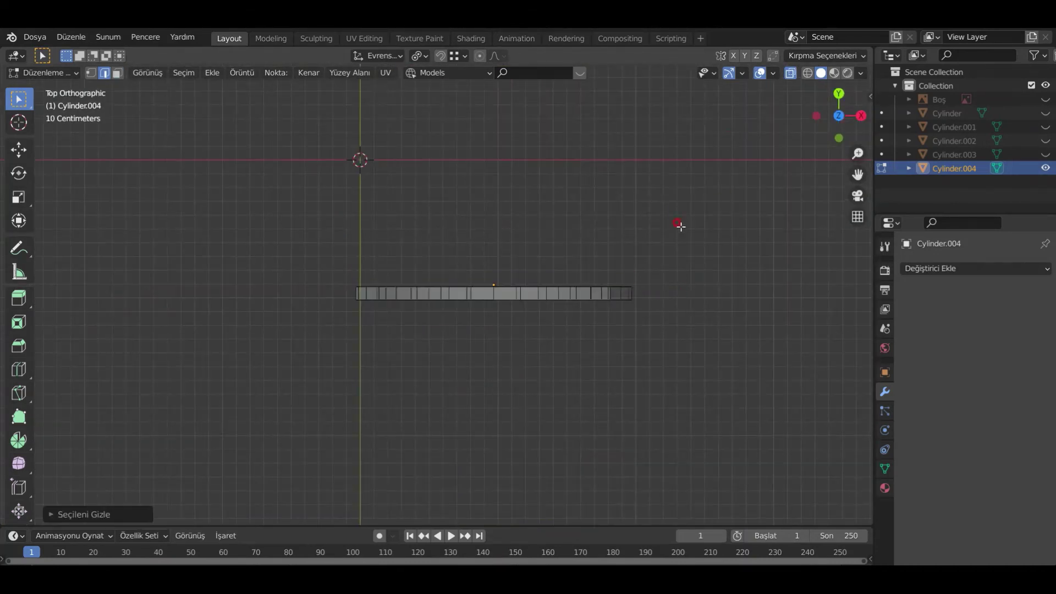
- Fill faces between the inner and outer open edges of the visible half, working from its top down one side
key(ctrl+KP_1)
key(Tab)
key(Tab)
scroll(434, 347, up, 7)
key(x)
click(323, 193)
shift+click(466, 151)
middle_drag(410, 259, 396, 242)
shift+click(526, 156)
key(f)
shift+middle_drag(550, 308, 495, 220)
shift+middle_drag(597, 410, 538, 330)
shift+click(531, 420)
key(f)
shift+middle_drag(530, 421, 446, 239)
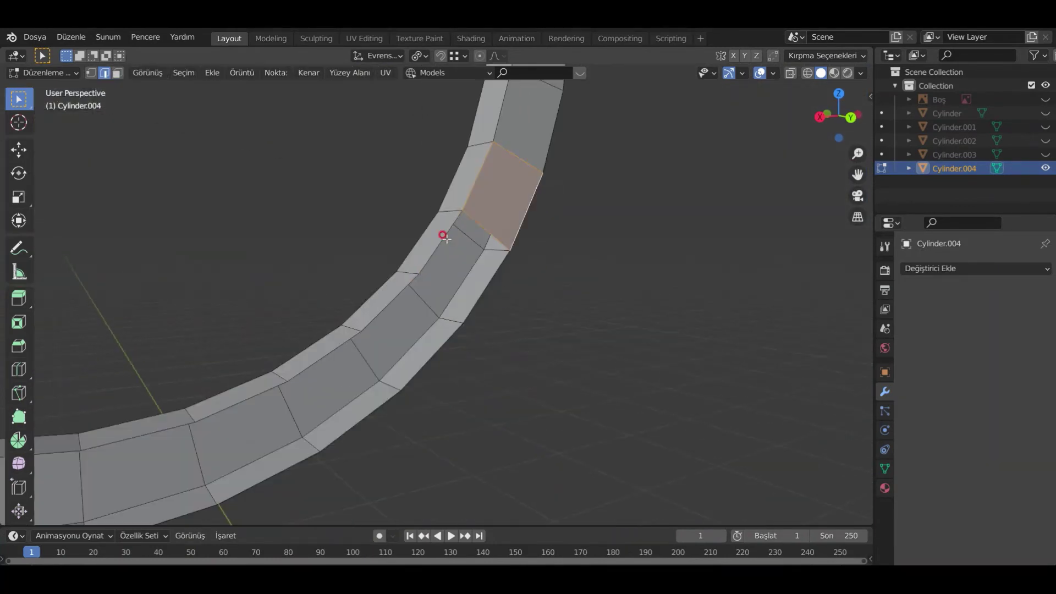
- Continue filling faces between the inner and outer open edges around the bottom of the ring half
click(257, 392)
shift+click(269, 477)
key(f)
shift+middle_drag(247, 462, 440, 337)
click(368, 284)
shift+click(377, 377)
key(f)
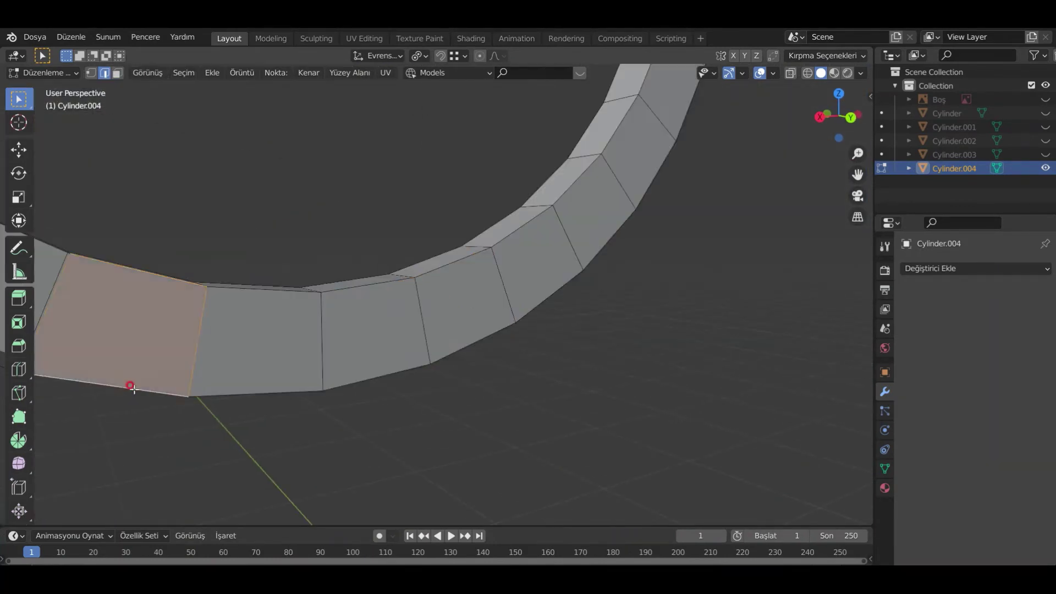
- Fill the next open faces from the bottom of the ring half up its other side
scroll(134, 389, down, 5)
middle_drag(134, 389, 297, 390)
click(290, 359)
shift+click(282, 407)
click(205, 374)
shift+click(244, 331)
key(f)
click(149, 326)
shift+click(201, 292)
key(f)
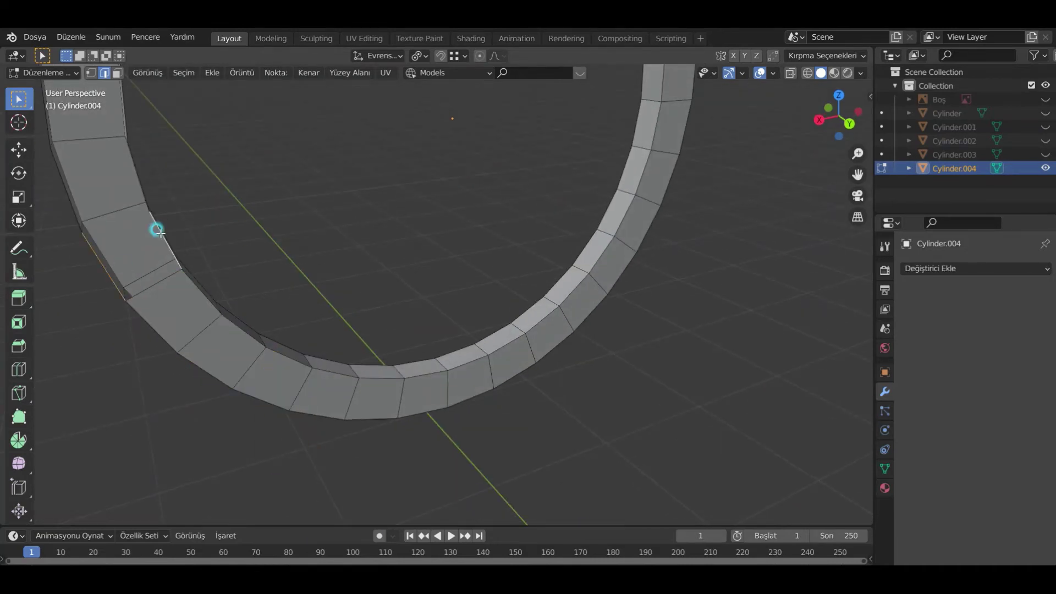
- Fill the last open faces up to the top of the ring half so its open side is fully closed
middle_drag(139, 176, 276, 275)
middle_drag(375, 278, 397, 339)
shift+click(243, 244)
key(f)
click(262, 194)
shift+click(328, 207)
key(f)
shift+middle_drag(380, 159, 373, 251)
shift+click(419, 187)
key(f)
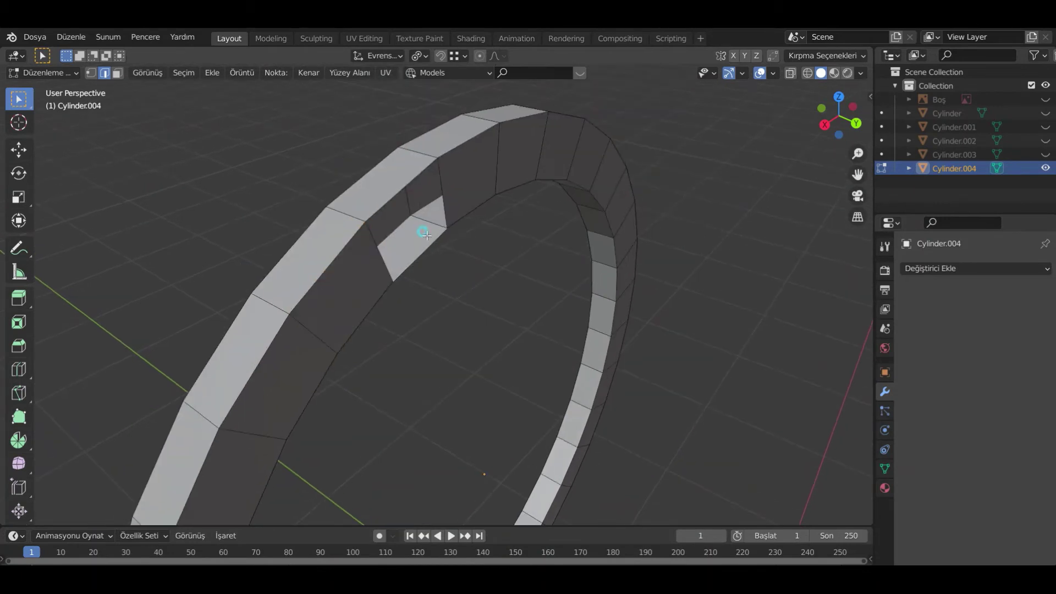
click(401, 190)
shift+click(425, 253)
key(f)
- Reveal the hidden ring half and delete it, keeping only the half with the filled side
scroll(435, 244, down, 4)
key(alt+h)
middle_drag(516, 361, 545, 352)
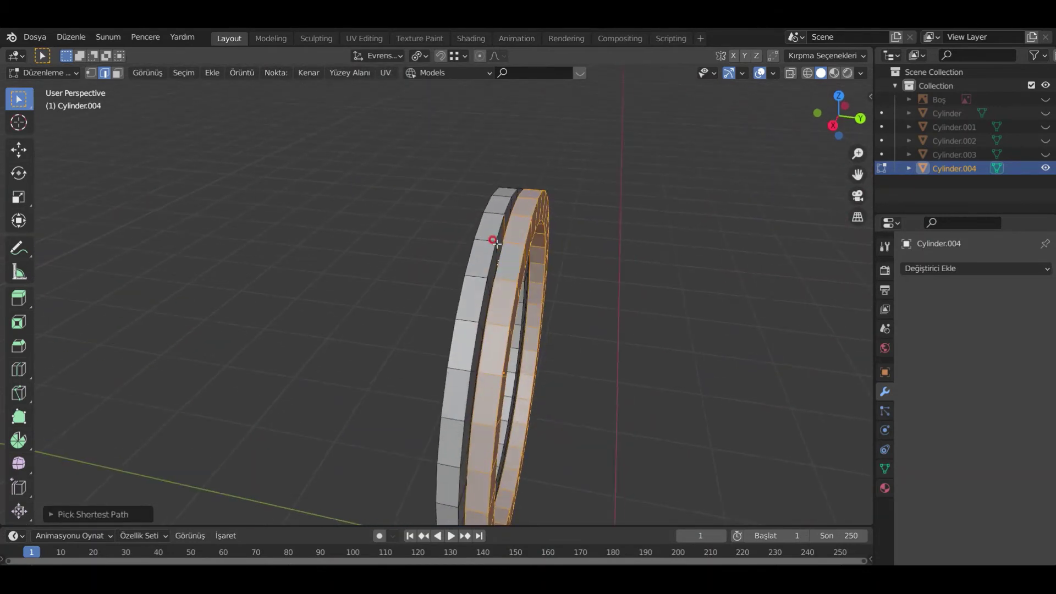
middle_drag(495, 243, 499, 241)
key(alt+z)
key(x)
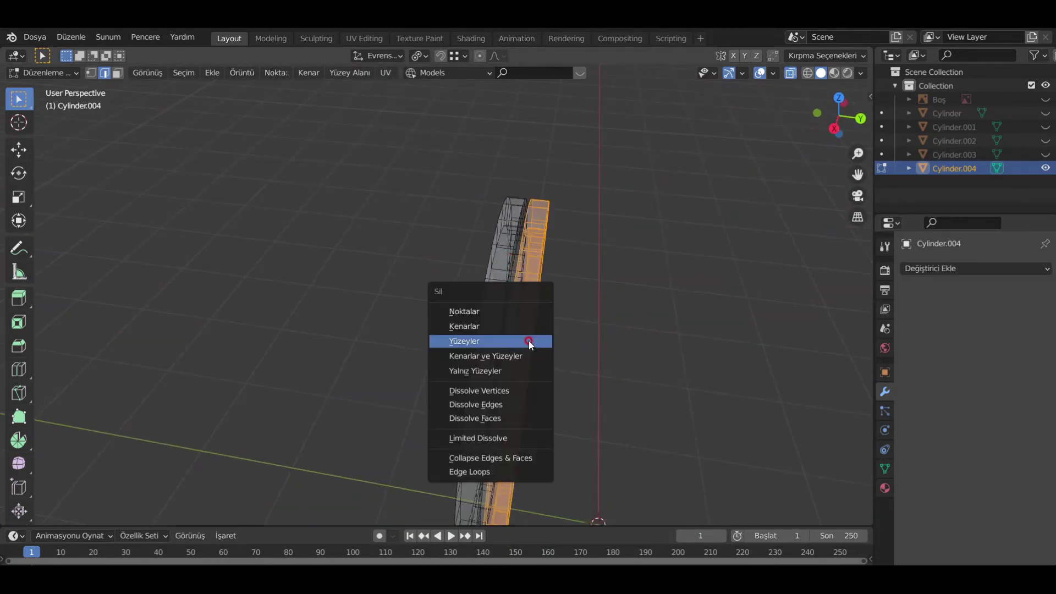
click(497, 331)
key(alt+z)
middle_drag(497, 332, 360, 474)
scroll(360, 474, down, 3)
- Try bevelling the ring's circular edges, check the shape in Object Mode and undo the change
key(a)
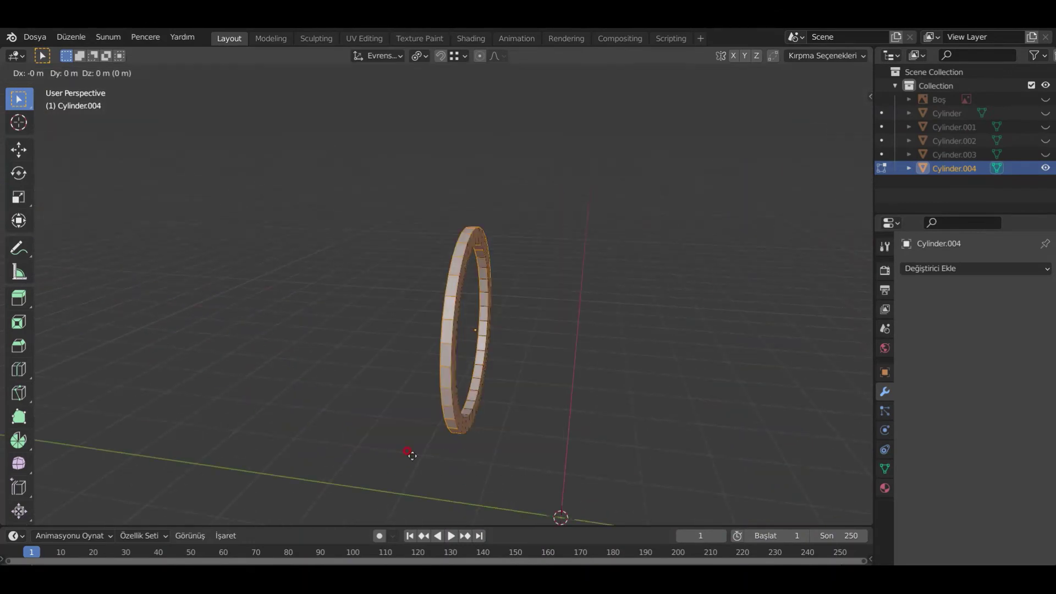
right_click(425, 462)
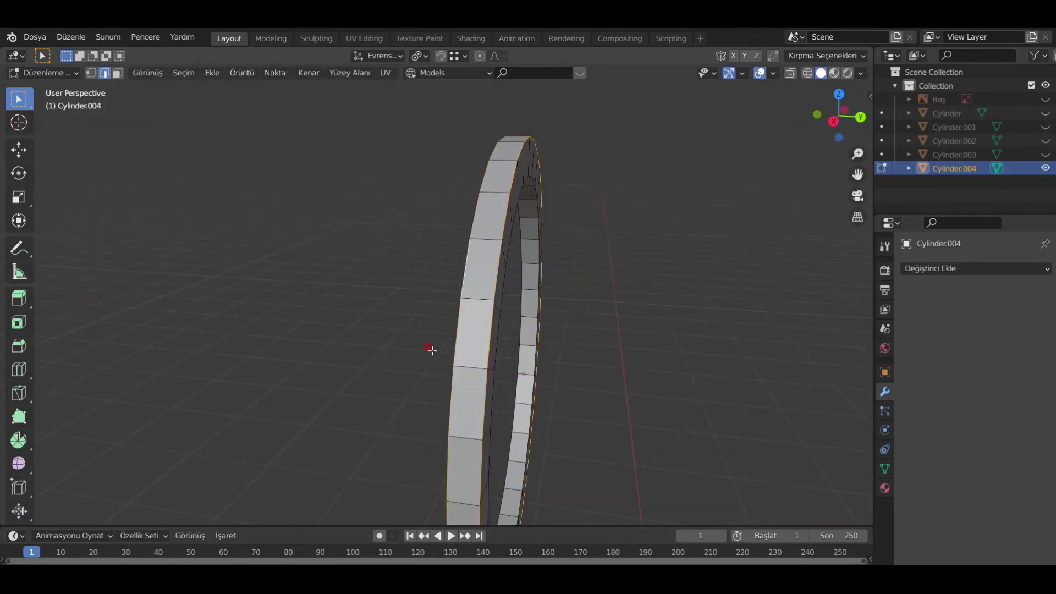
middle_drag(429, 348, 570, 292)
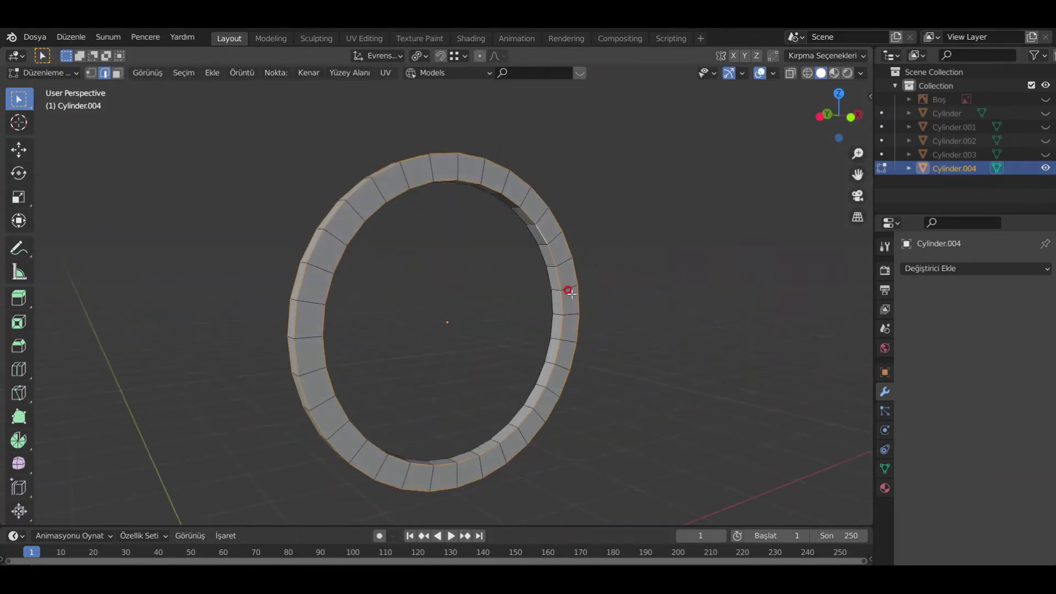
click(591, 395)
key(Tab)
click(625, 473)
middle_drag(626, 474, 391, 433)
key(Tab)
scroll(628, 231, up, 3)
shift+middle_drag(628, 231, 585, 318)
key(ctrl+z)
key(ctrl+z)
key(ctrl+z)
key(ctrl+z)
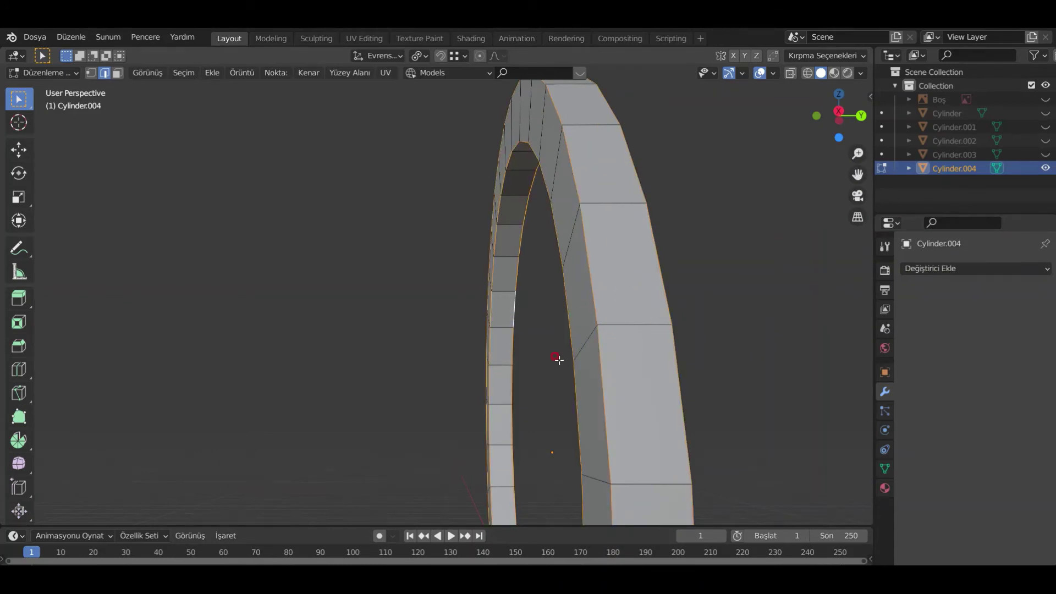
- Bevel the inner and outer circular edges on both sides of the ring
click(594, 358)
scroll(594, 358, down, 5)
middle_drag(478, 427, 506, 441)
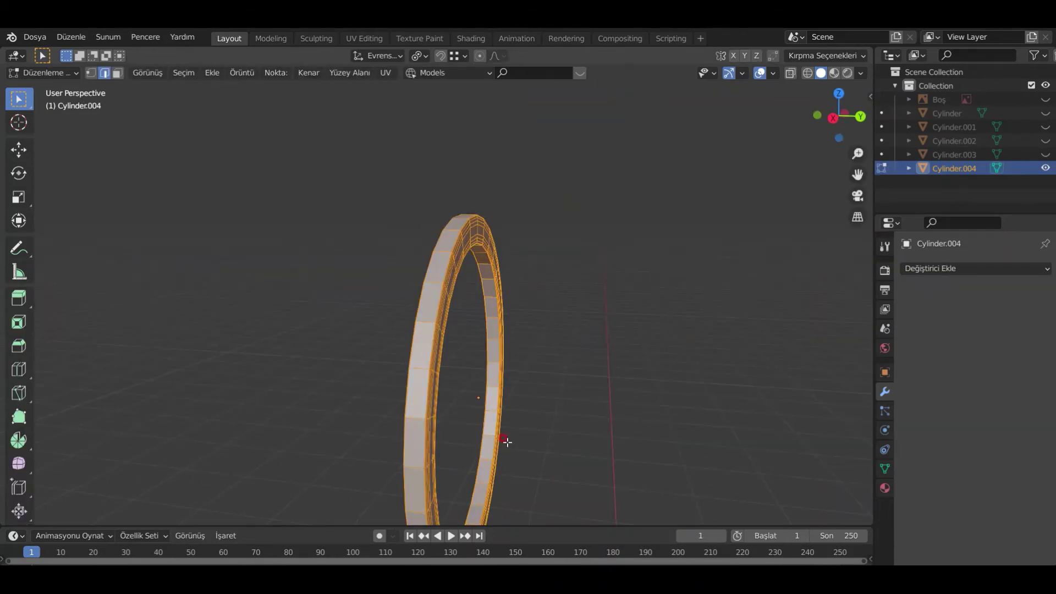
- Duplicate the bevelled ring mesh and offset the copy about 0.09 m along Y so the two rings lie side by side
key(shift+d)
key(y)
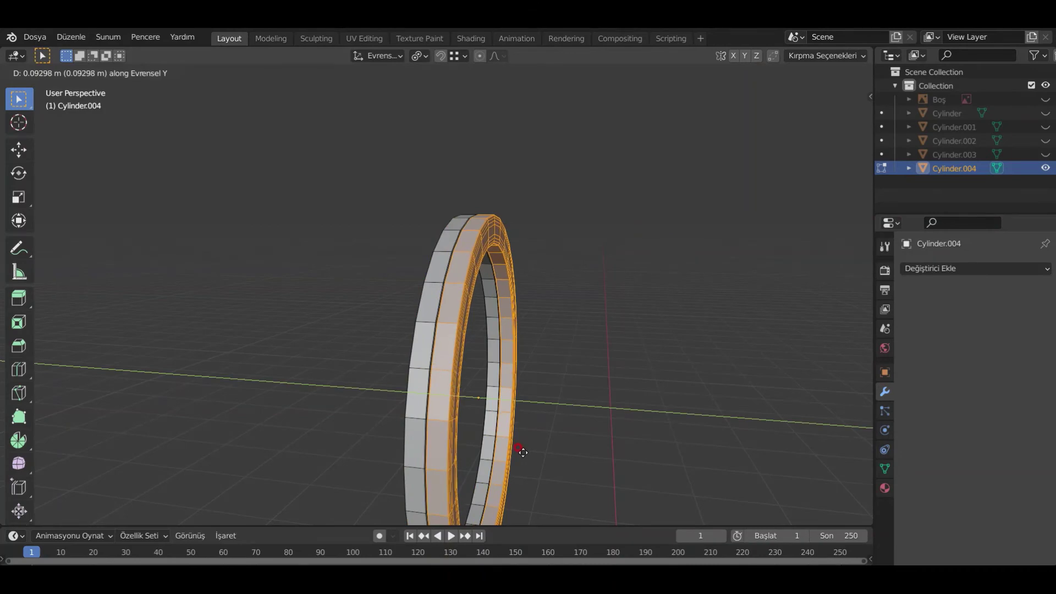
click(522, 452)
- Select one segment at the top of the front ring with X-ray on and delete it to cut the ring open
middle_drag(522, 450, 464, 412)
scroll(383, 363, up, 5)
key(alt+z)
drag(460, 412, 435, 369)
key(x)
click(422, 367)
middle_drag(422, 366, 461, 411)
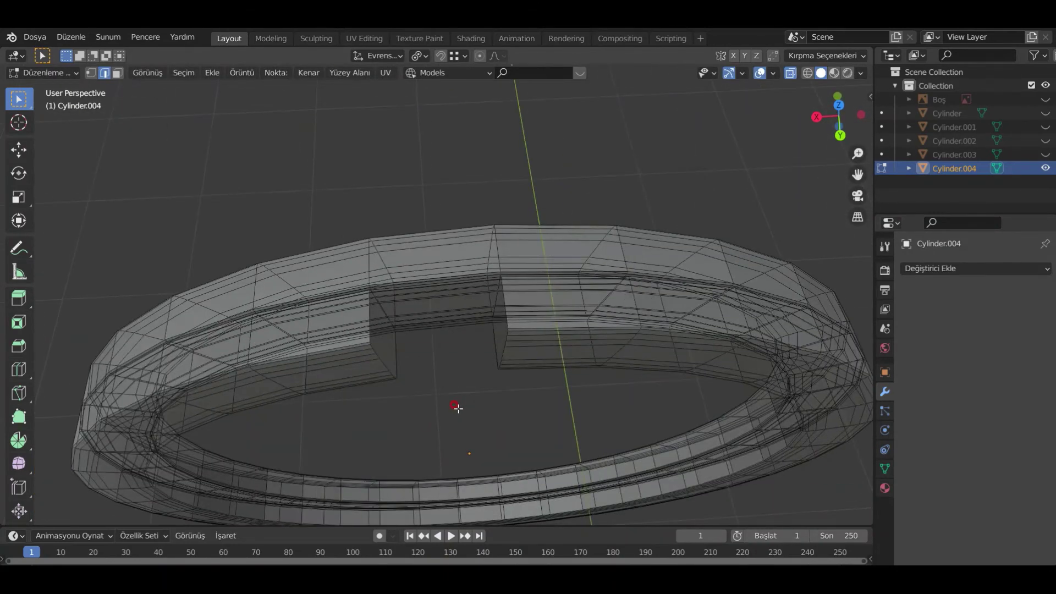
- Turn off X-ray and try deleting the edges of the rear ring exposed behind the front ring's cut
click(791, 73)
middle_drag(459, 327, 461, 202)
drag(463, 222, 482, 297)
key(x)
click(468, 298)
middle_drag(468, 298, 455, 367)
scroll(489, 403, up, 5)
middle_drag(489, 404, 412, 220)
drag(409, 213, 424, 326)
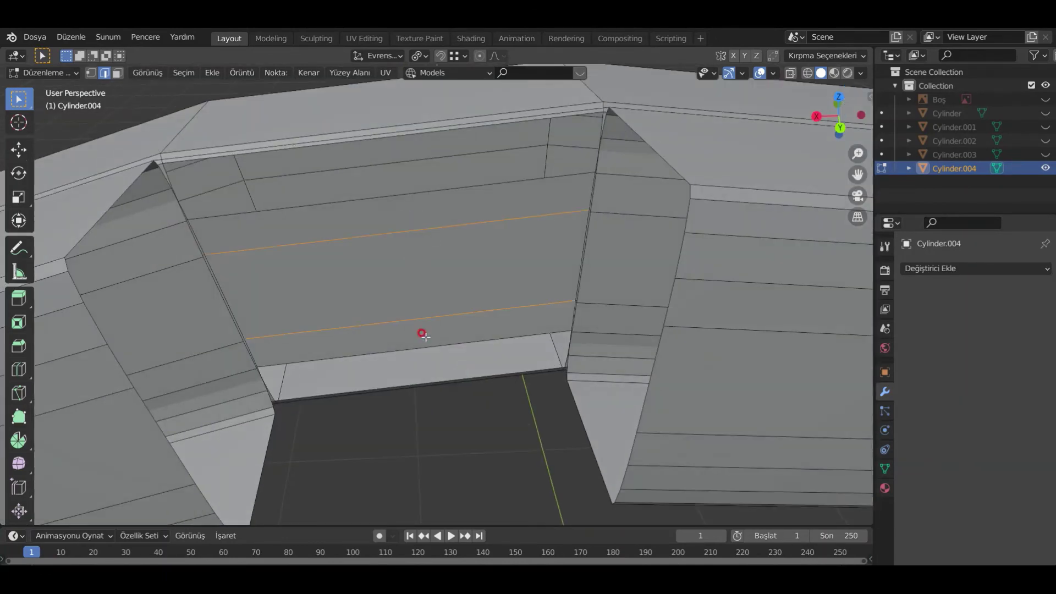
- Work with face selection and delete the rear ring's top segment next to the front ring's cut so the two gaps are staggered
middle_drag(425, 337, 353, 355)
key(3)
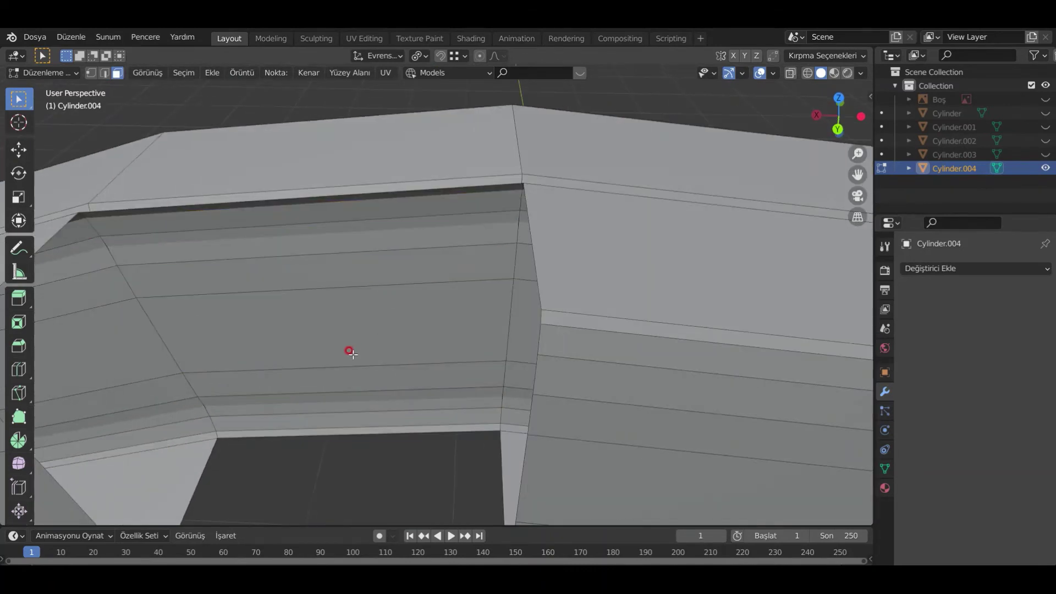
alt+click(351, 362)
alt+click(288, 228)
key(x)
click(289, 229)
middle_drag(291, 231, 524, 219)
alt+click(528, 218)
key(x)
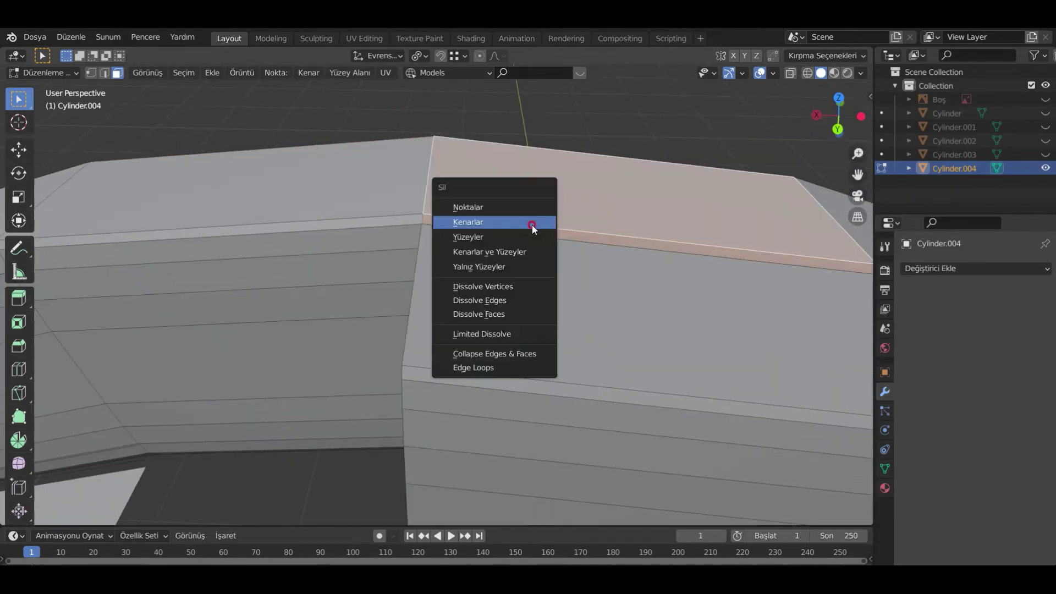
click(532, 225)
- Try moving the front ring's open end about 0.04 m along Y towards the rear ring in the top orthographic view
scroll(472, 227, down, 4)
key(KP_7)
key(KP_5)
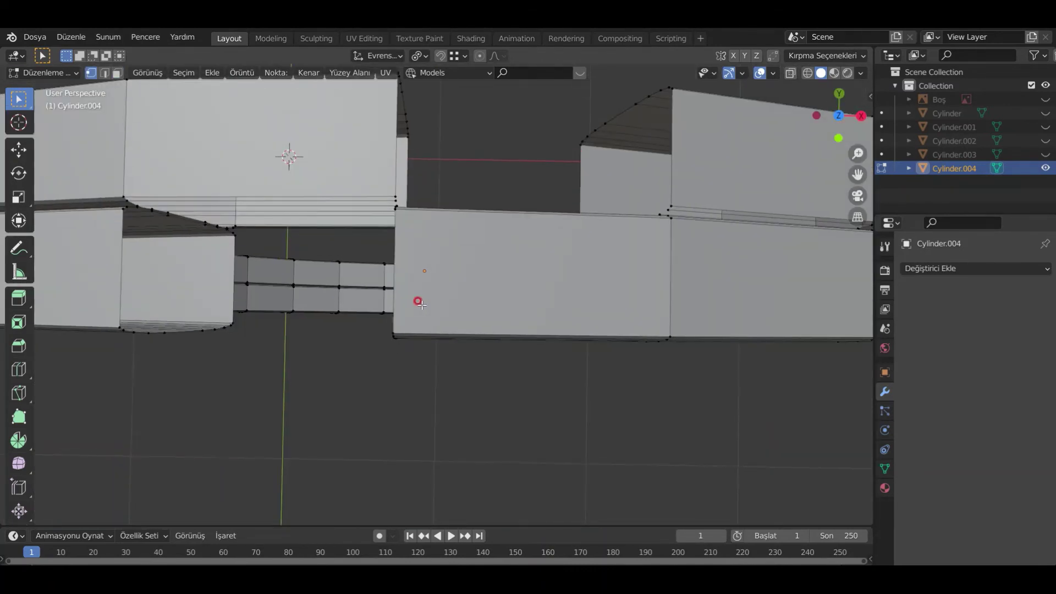
key(KP_5)
scroll(410, 286, up, 6)
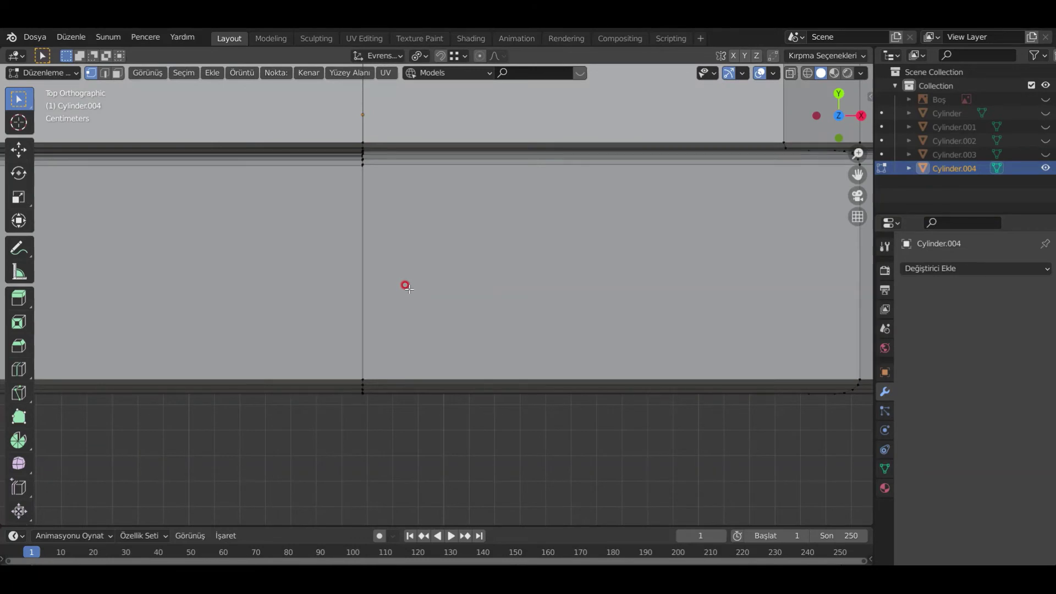
key(l)
shift+middle_drag(408, 205, 409, 346)
key(g)
key(y)
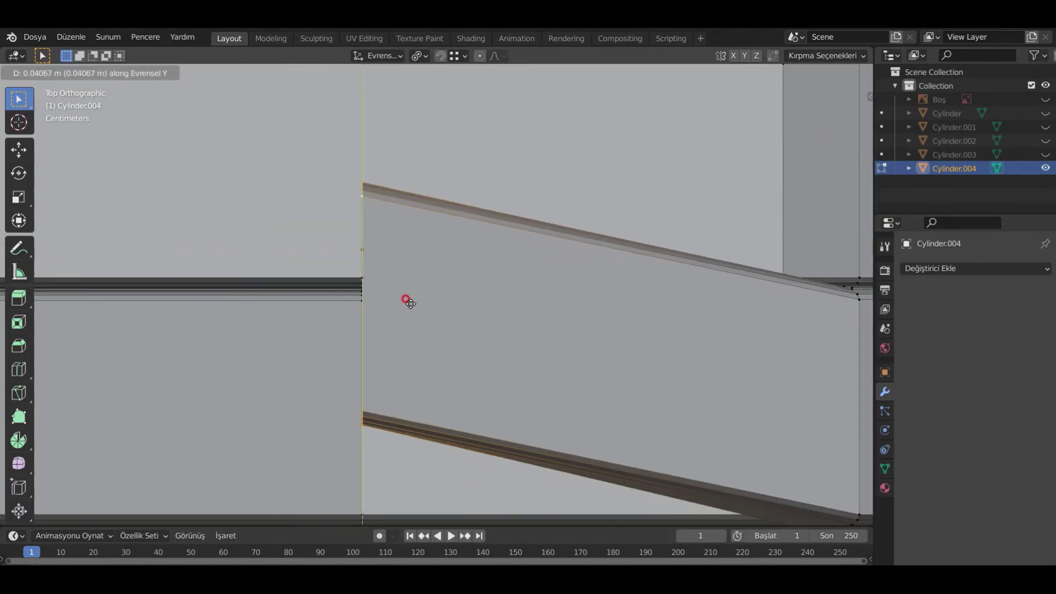
click(408, 299)
- Try moving the rear ring's open end along Y to meet the front ring's shifted end
shift+middle_drag(366, 112, 398, 206)
alt+click(398, 207)
key(g)
key(y)
click(401, 334)
- Undo the moves of both ring ends so the two cuts are straight again
middle_drag(401, 334, 364, 193)
key(h)
key(ctrl+z)
key(ctrl+z)
key(ctrl+z)
key(3)
key(ctrl+z)
key(ctrl+z)
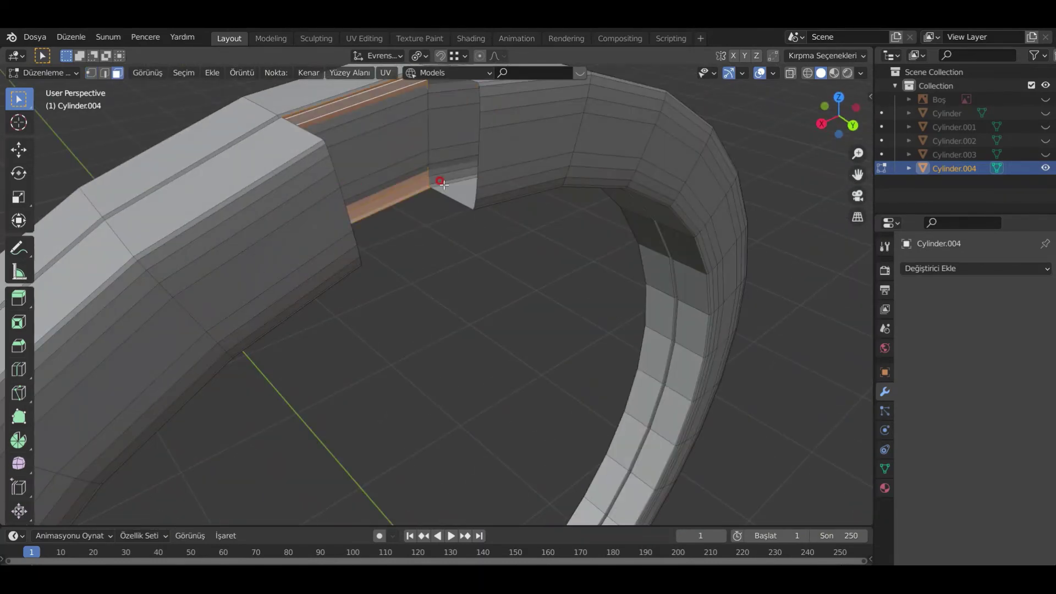
key(ctrl+z)
middle_drag(440, 183, 407, 239)
alt+click(503, 186)
key(ctrl+z)
key(ctrl+z)
middle_drag(432, 201, 429, 211)
- Move the two neighbouring open ends of the front and rear rings towards each other along Y until they meet in one continuous coil
key(1)
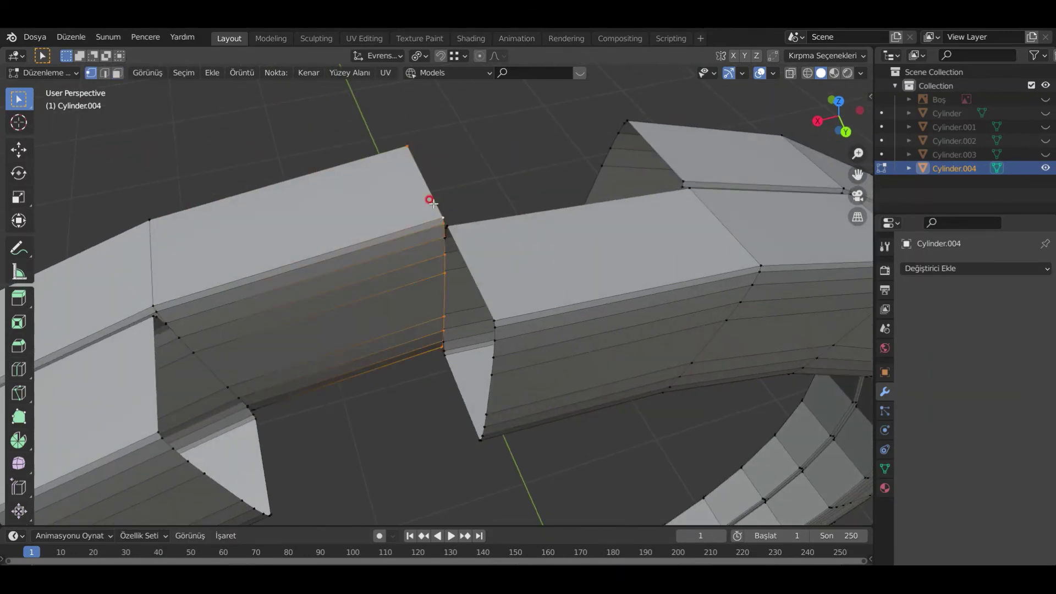
key(g)
key(y)
click(461, 251)
alt+click(496, 299)
key(g)
key(y)
click(480, 262)
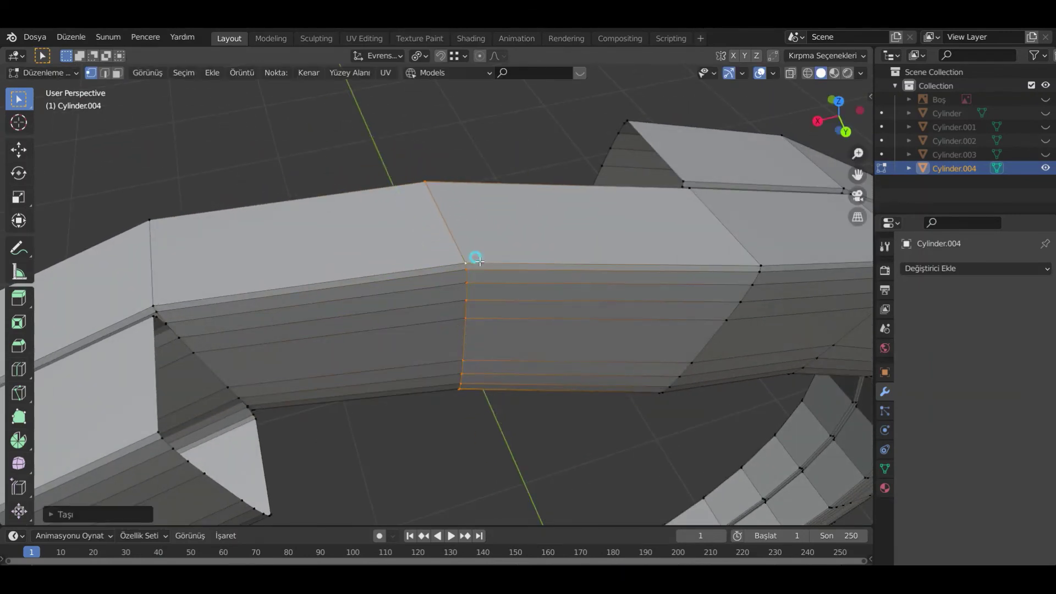
- Scale the front ring's free end narrower along Y and shift it slightly along Y
middle_drag(480, 262, 589, 304)
key(s)
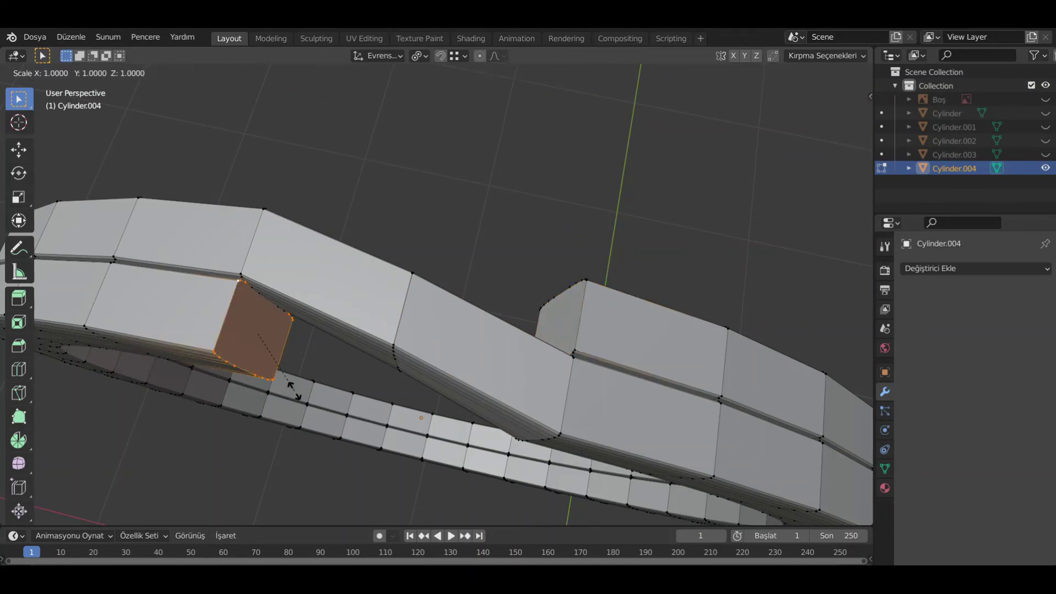
right_click(287, 383)
key(s)
key(y)
click(275, 367)
key(g)
key(y)
click(275, 363)
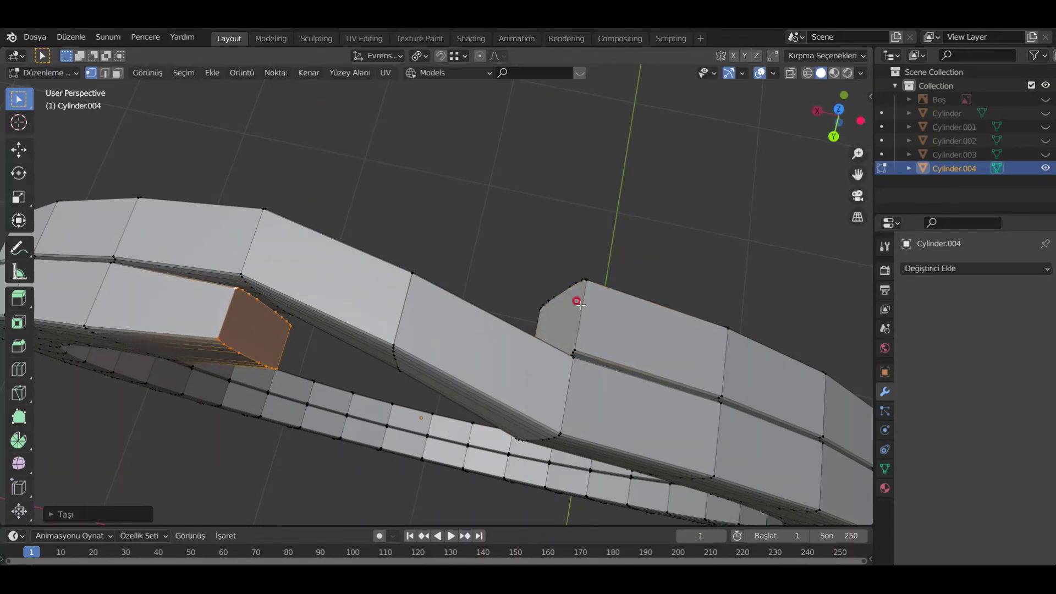
- Scale down the rear ring's free end and return to Object Mode
alt+click(579, 306)
key(s)
click(576, 318)
key(Tab)
- Reveal all hidden grenade parts, select the coiled ring and lower it along Z within the pin's eye
key(alt+h)
scroll(550, 282, down, 3)
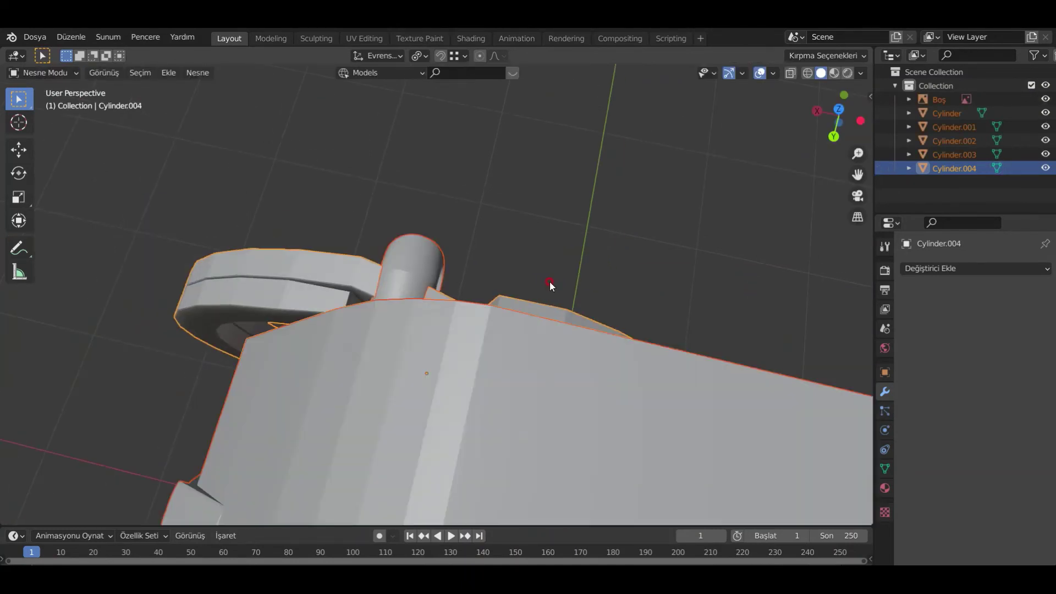
middle_drag(549, 282, 419, 215)
click(514, 321)
middle_drag(515, 321, 572, 332)
scroll(668, 376, up, 4)
key(g)
key(z)
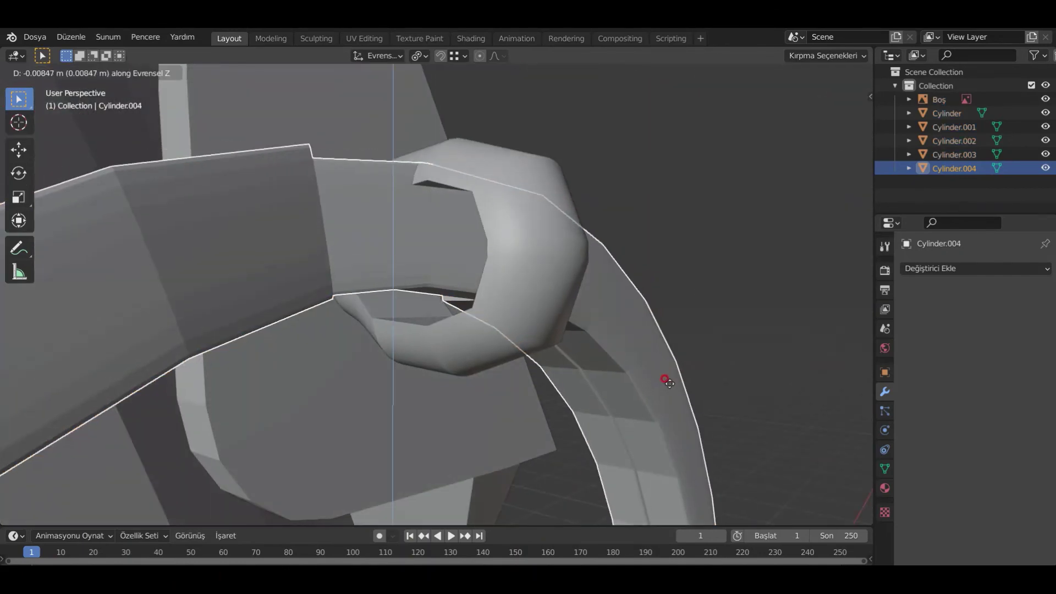
click(509, 398)
- Move the coiled ring along Y and X so it passes cleanly through the safety pin's eye
middle_drag(508, 399, 438, 387)
key(g)
key(y)
click(585, 415)
key(g)
key(x)
click(504, 389)
key(g)
key(x)
click(552, 402)
- Select the pull ring, safety pin and lever together and hide them
scroll(563, 375, down, 4)
scroll(637, 418, down, 7)
scroll(438, 388, up, 3)
shift+click(441, 287)
shift+click(427, 257)
scroll(475, 333, down, 4)
middle_drag(613, 452, 239, 319)
key(h)
- Select the grenade body and move it along X to line its neck up under the head
scroll(410, 257, up, 5)
click(291, 363)
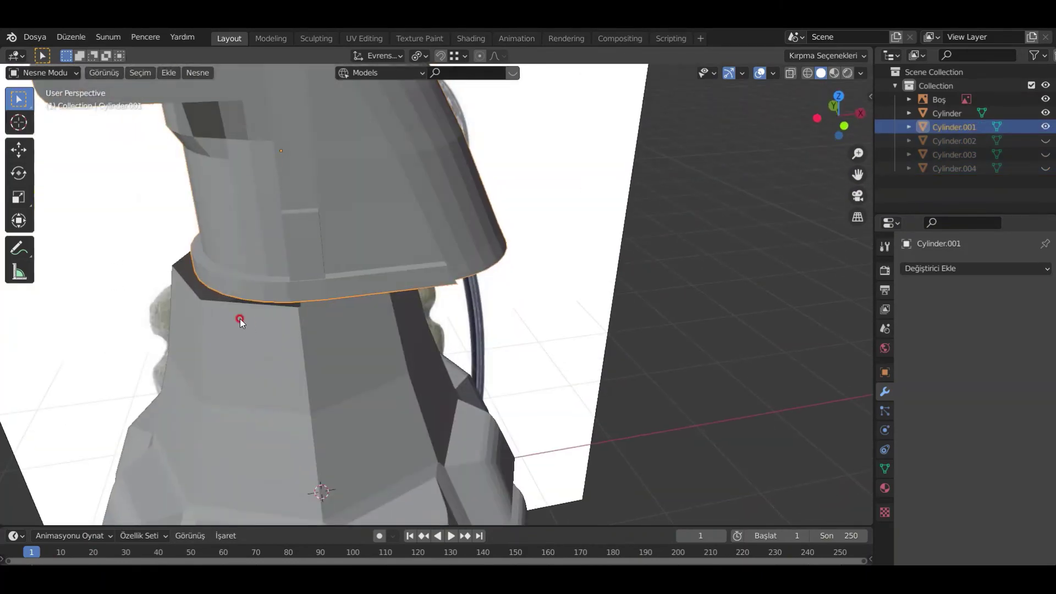
scroll(279, 241, down, 3)
middle_drag(279, 240, 411, 423)
click(411, 424)
scroll(411, 424, up, 4)
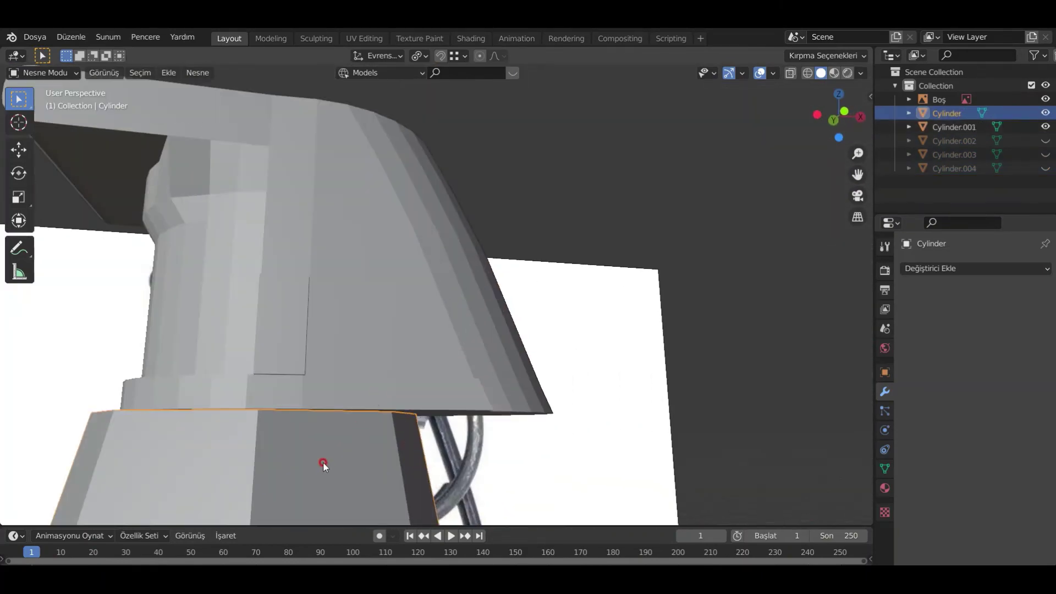
middle_drag(323, 462, 389, 387)
key(g)
key(x)
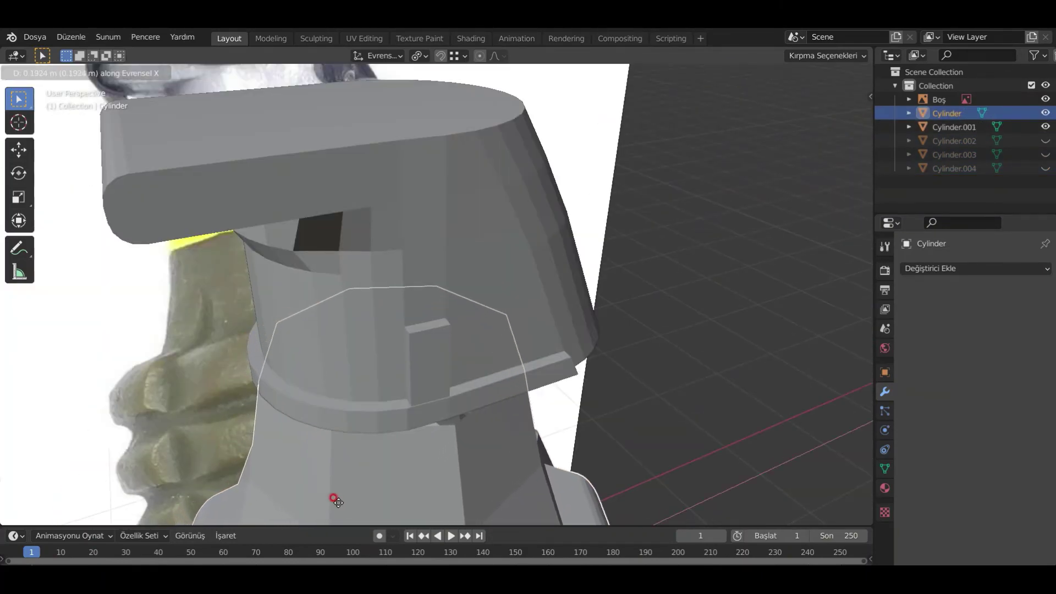
click(330, 501)
- Select the body's top edge loop in front view with X-ray on and scale it down horizontally, keeping Z locked
key(Tab)
key(KP_1)
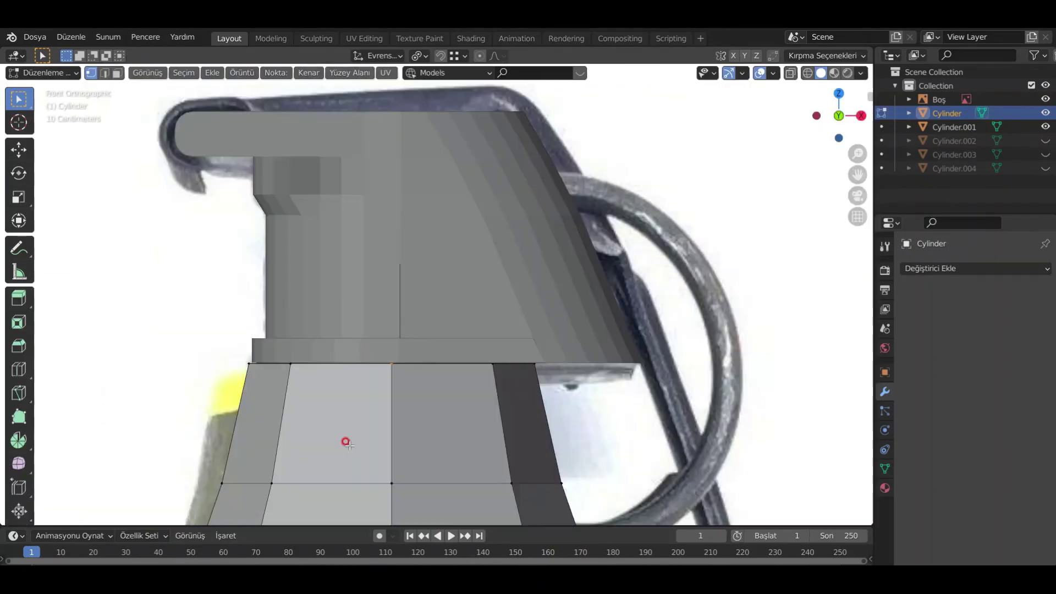
key(alt+z)
drag(234, 304, 604, 419)
key(s)
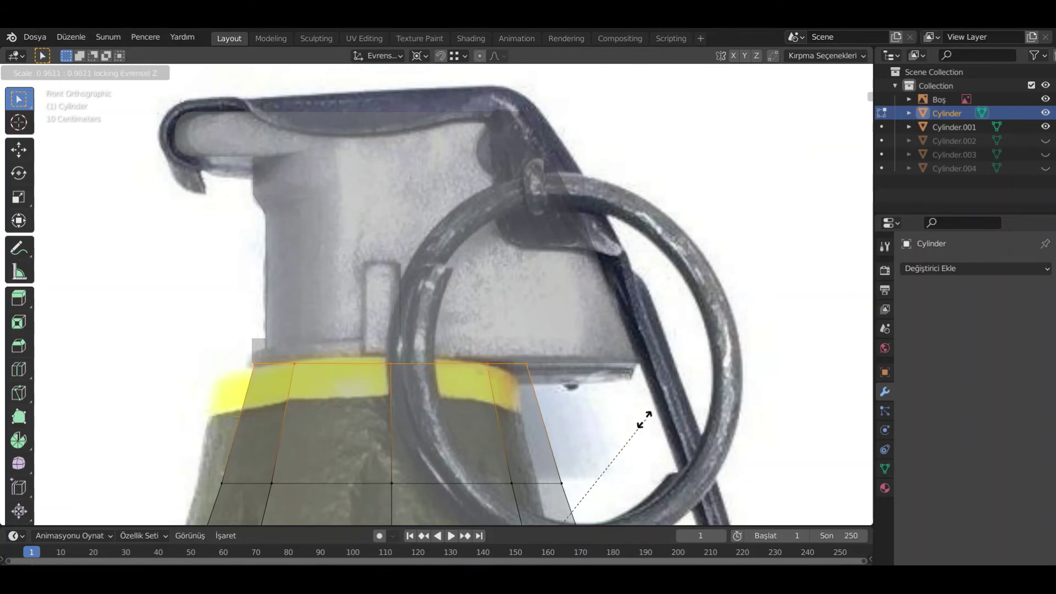
click(595, 428)
- Turn off X-ray and scale the body's top edge loop up by about 1.08 with Z locked to fit the head's base
scroll(495, 341, down, 6)
middle_drag(396, 275, 427, 384)
key(alt+z)
scroll(345, 366, up, 6)
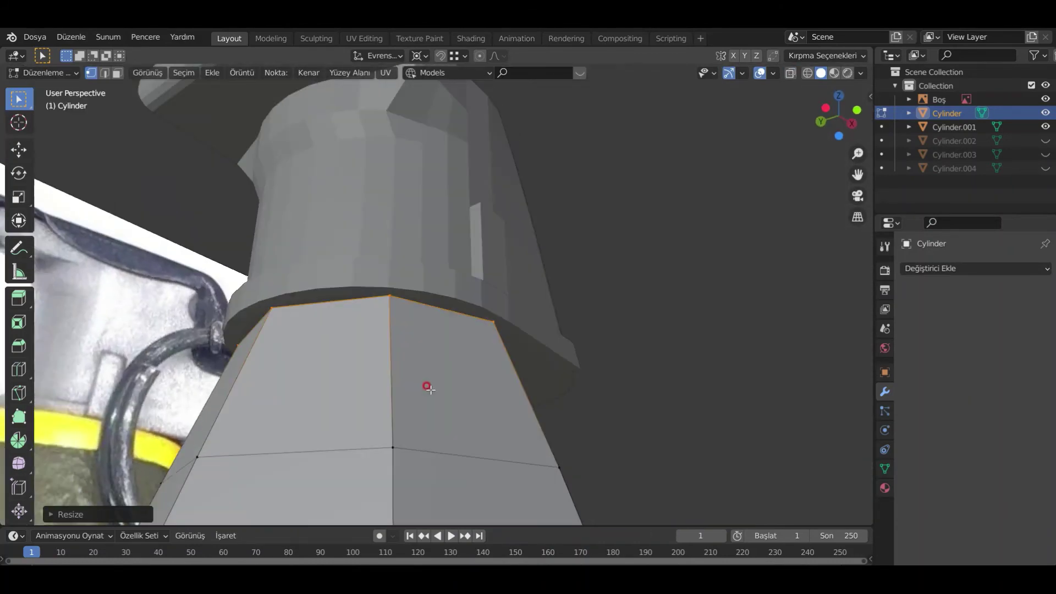
key(s)
key(shift+z)
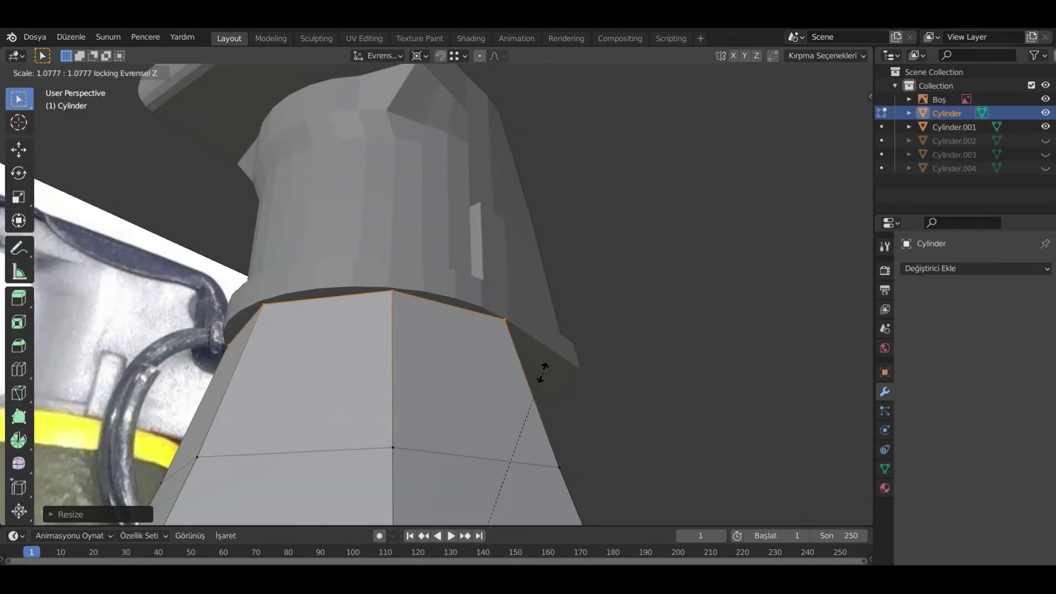
click(542, 373)
- Return to Object Mode and move the grenade body along Z against the underside of the head
middle_drag(542, 373, 522, 427)
key(Tab)
drag(522, 427, 527, 431)
click(521, 433)
mouse_move(521, 432)
middle_down()
mouse_move(405, 372)
mouse_move(365, 378)
mouse_move(402, 414)
mouse_move(467, 405)
middle_up()
key(g)
key(z)
click(405, 406)
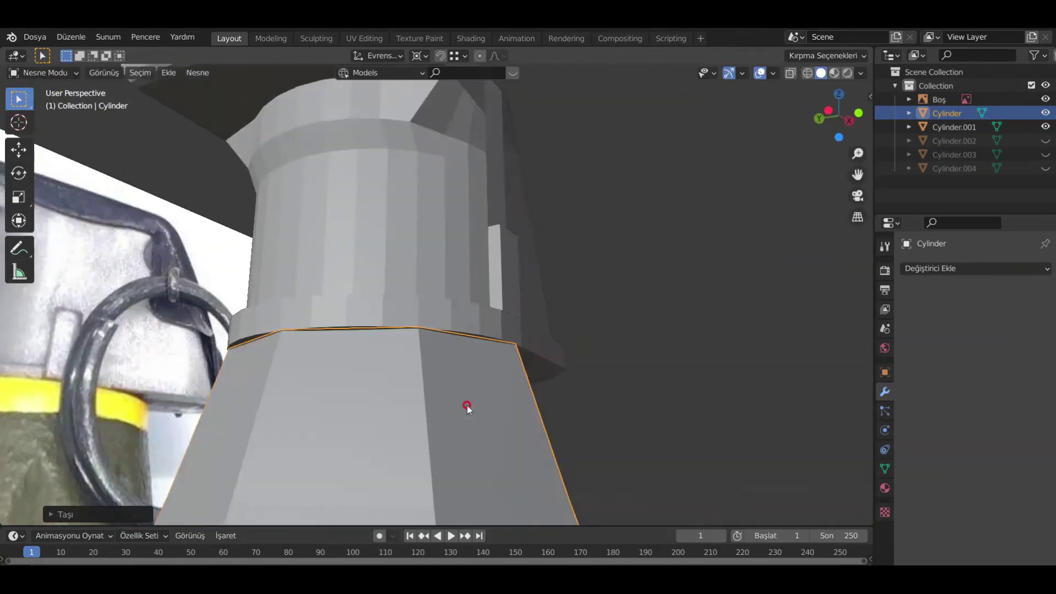
- Shade the grenade head smooth and enable Auto Smooth in its normals settings
scroll(467, 405, down, 5)
middle_drag(581, 339, 419, 380)
click(385, 278)
right_click(377, 277)
click(381, 287)
click(885, 468)
click(958, 525)
- Shade the grenade body smooth and enable Auto Smooth at 30° for it
click(438, 392)
right_click(438, 391)
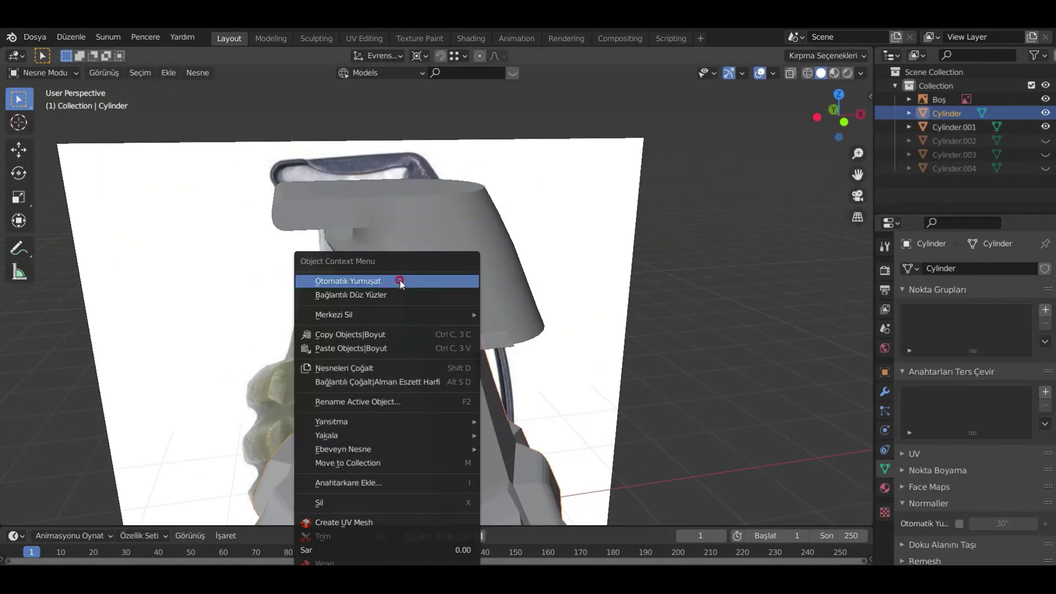
click(402, 283)
click(959, 525)
- Reveal the hidden parts, shade the pull ring smooth and enable Auto Smooth at 30° for it
key(alt+h)
click(564, 256)
right_click(564, 257)
click(565, 258)
click(959, 525)
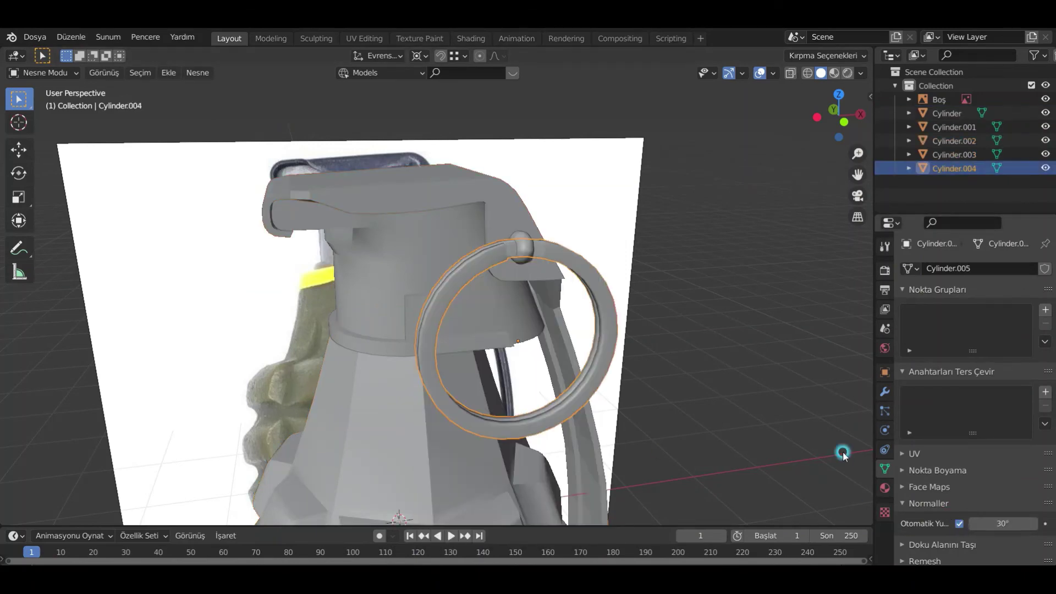
- Shade the safety lever smooth and enable Auto Smooth at 30° for it
click(509, 206)
right_click(509, 206)
click(510, 209)
click(958, 525)
mouse_move(435, 246)
middle_down()
mouse_move(508, 226)
mouse_move(517, 265)
mouse_move(582, 325)
mouse_move(495, 339)
mouse_move(496, 365)
mouse_move(389, 366)
middle_up()
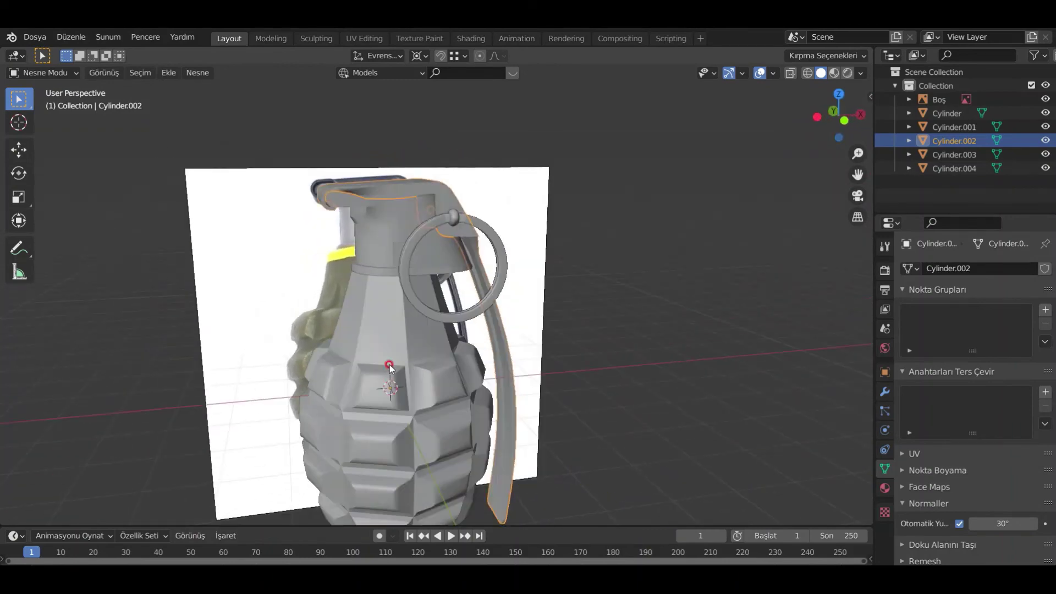
- Delete the reference image from the scene
click(285, 301)
key(x)
click(285, 301)
- Fill the open rounded end of the slot on the grenade head's side with a face in edit mode
scroll(434, 330, down, 5)
middle_drag(434, 330, 655, 301)
scroll(595, 259, up, 4)
scroll(655, 302, up, 3)
click(469, 249)
key(Tab)
scroll(469, 250, up, 3)
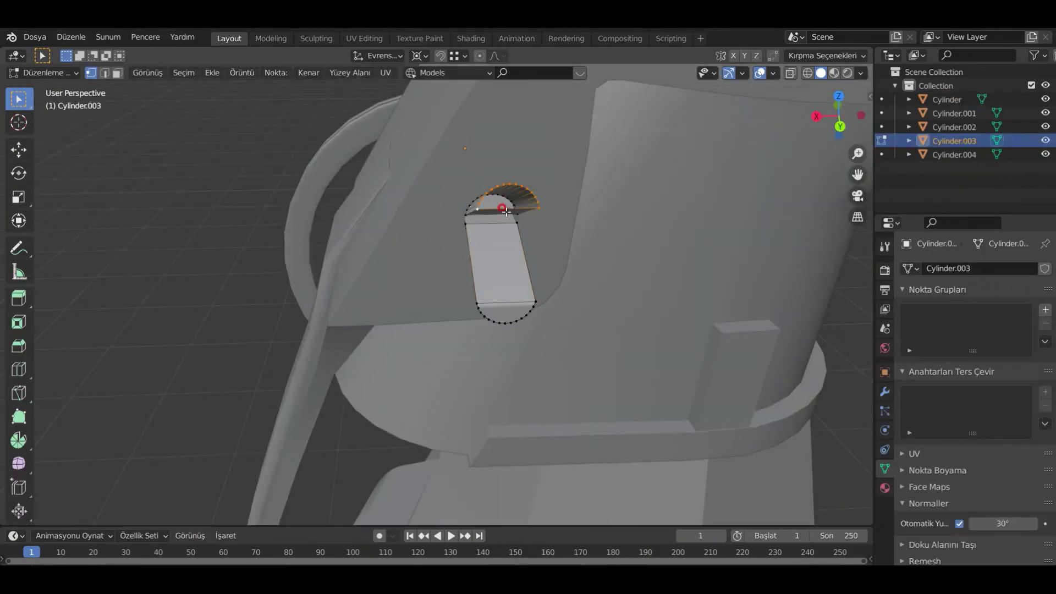
key(f)
key(Tab)
scroll(506, 212, down, 3)
- Clear the selection and enable the Face Orientation overlay to check the normals of the grenade parts
click(567, 375)
middle_drag(332, 408, 512, 358)
scroll(566, 376, down, 4)
scroll(511, 358, down, 4)
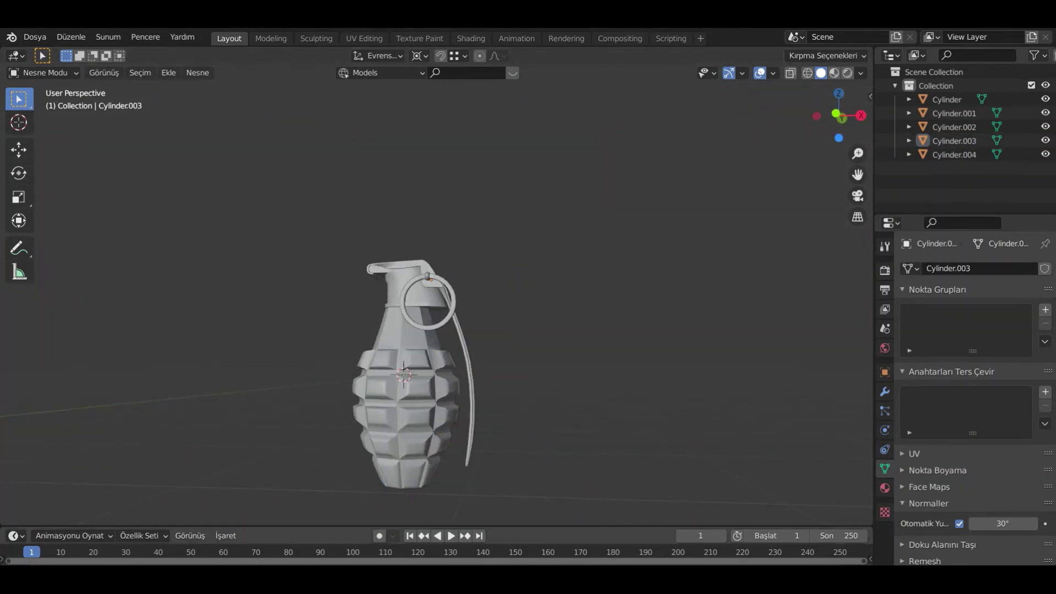
click(324, 406)
middle_drag(306, 401, 424, 358)
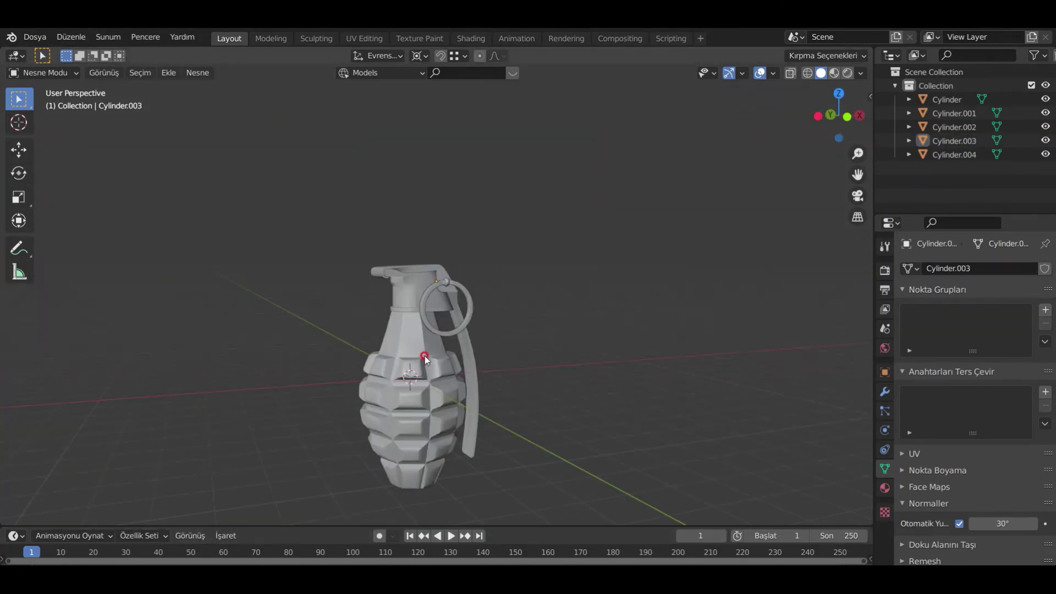
scroll(415, 337, up, 3)
click(773, 74)
click(688, 317)
shift+middle_drag(570, 393, 534, 242)
scroll(537, 227, down, 3)
click(418, 322)
right_click(418, 322)
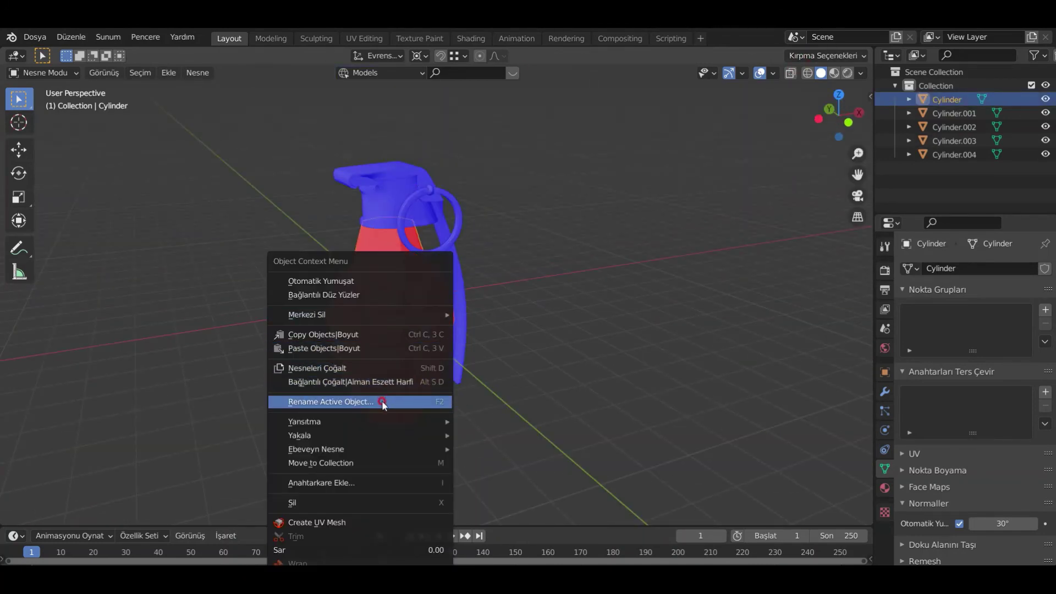
mouse_move(369, 448)
click(468, 318)
key(i)
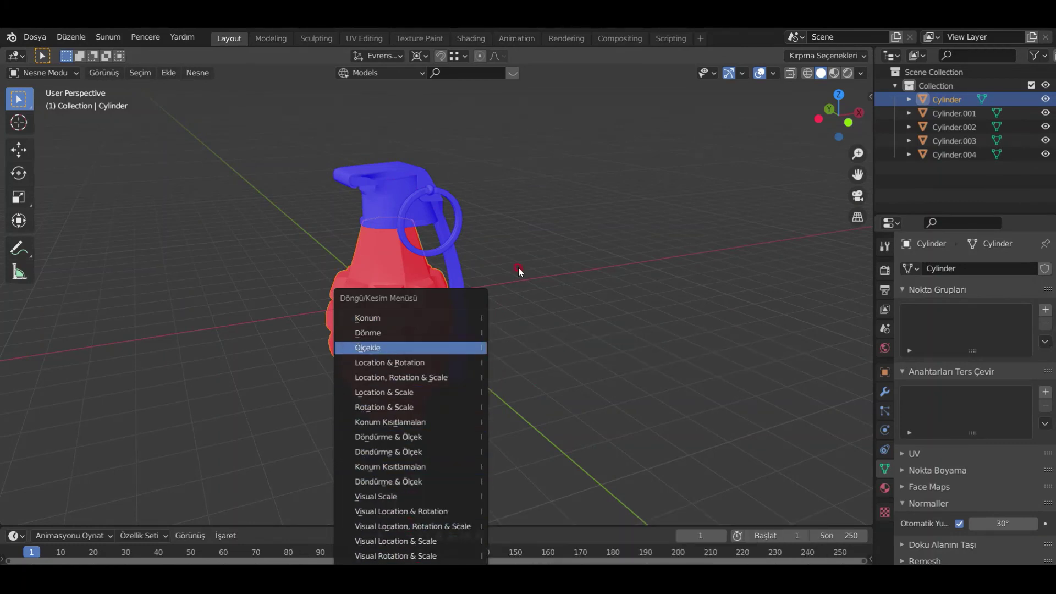
right_click(455, 374)
click(455, 385)
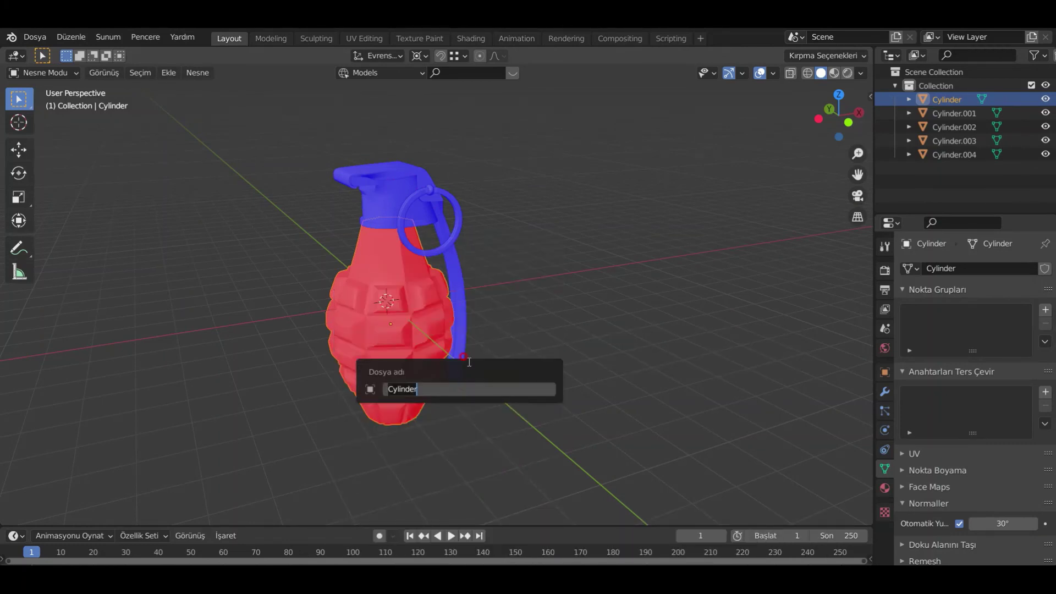
key(Escape)
- Select all faces of the grenade body in edit mode with face selection active
scroll(473, 275, up, 3)
mouse_move(468, 292)
middle_down()
mouse_move(398, 305)
mouse_move(471, 308)
middle_up()
key(Tab)
key(3)
key(a)
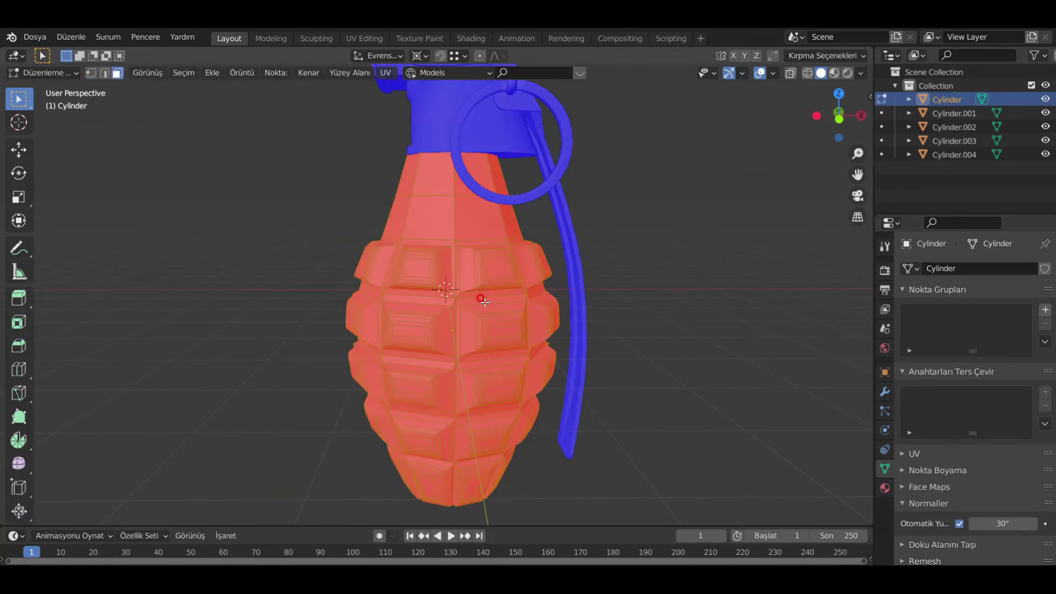
right_click(482, 300)
click(406, 207)
right_click(421, 211)
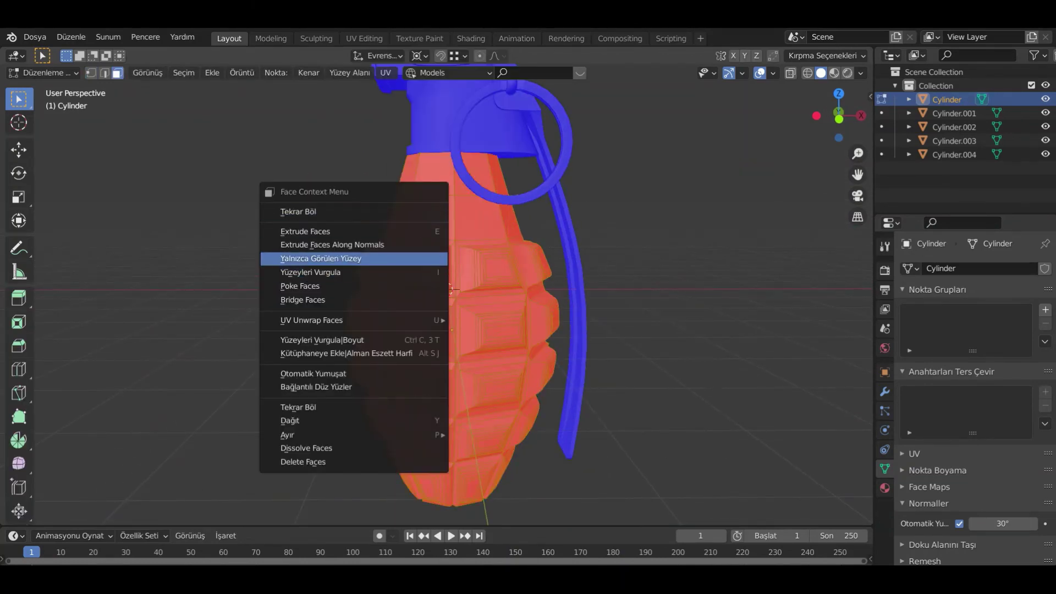
click(408, 259)
right_click(503, 270)
key(space)
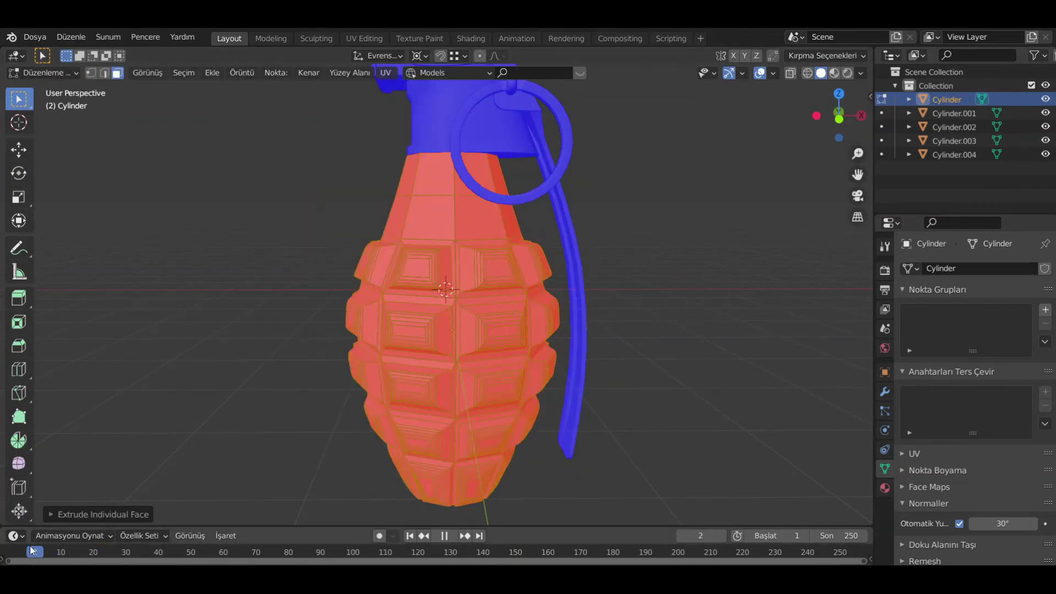
key(Escape)
key(ctrl+z)
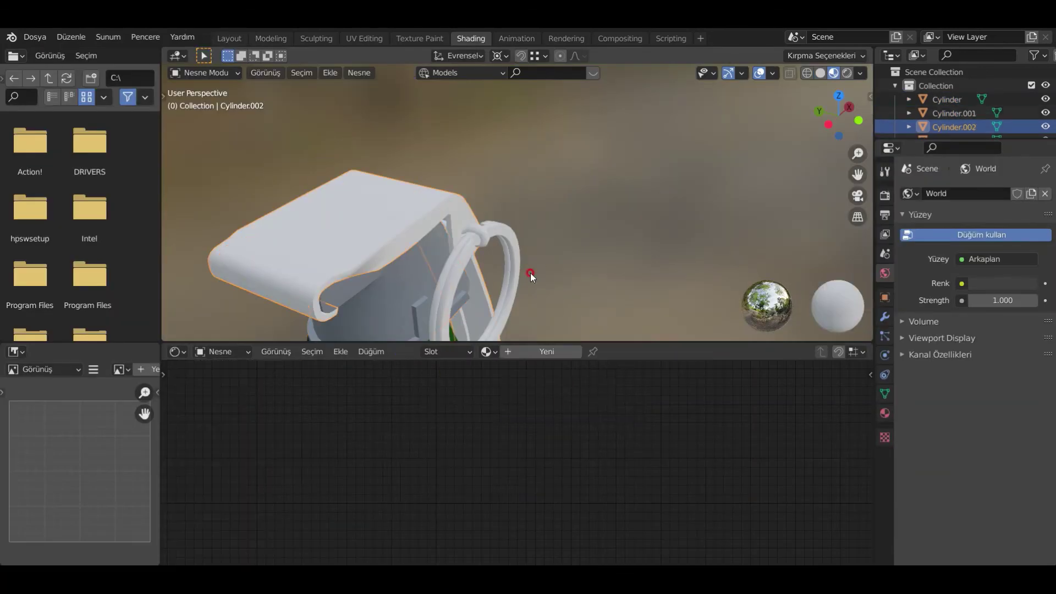
- Assign the existing material "Material" to the safety lever and set its Base Color to black
click(543, 352)
click(536, 385)
click(419, 230)
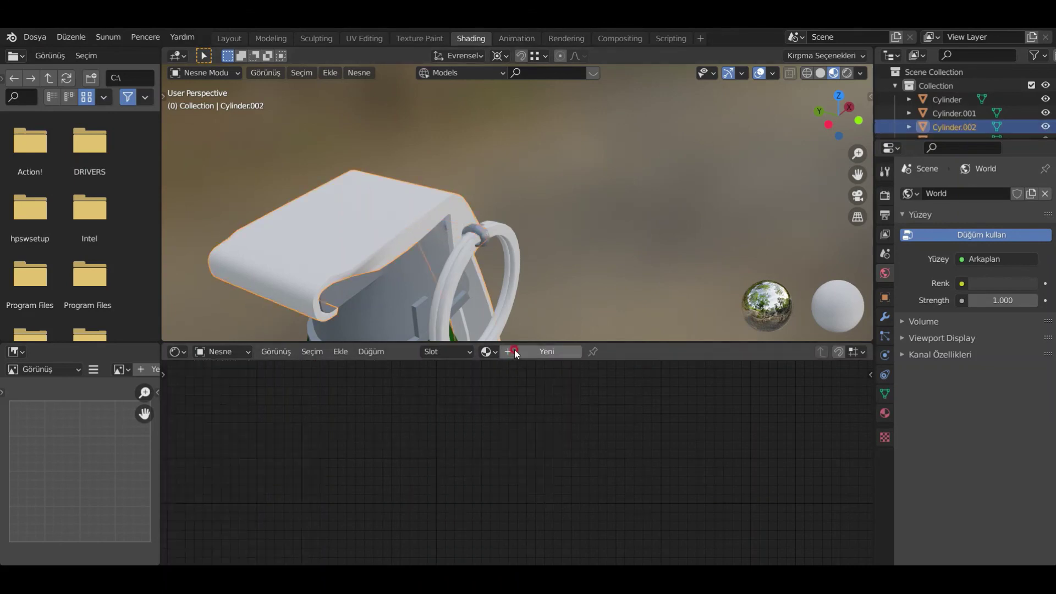
click(490, 352)
click(518, 398)
click(516, 419)
drag(573, 345, 572, 358)
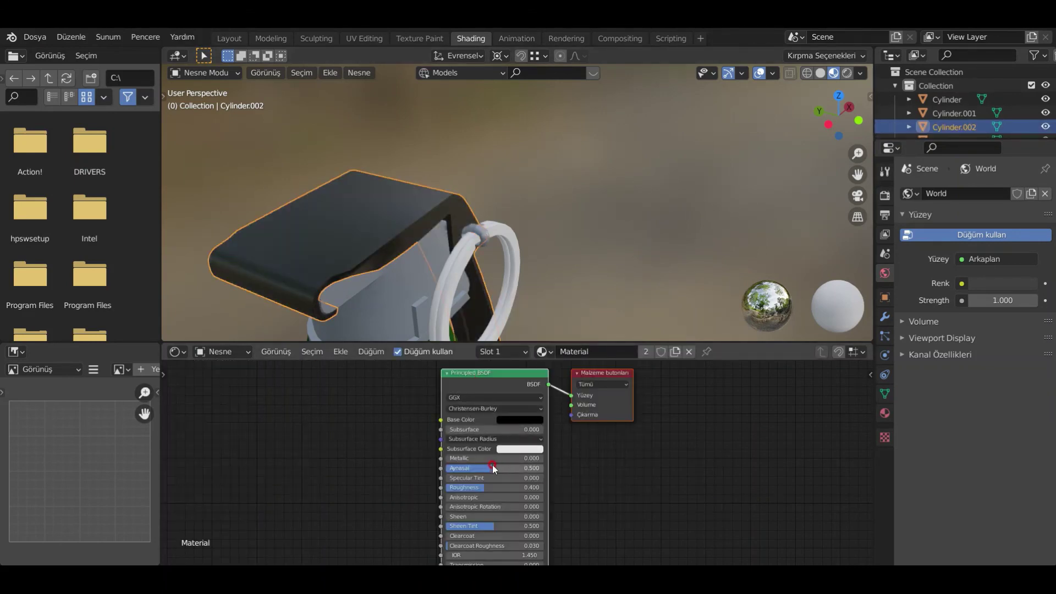
- Set the safety lever material's Metallic to about 0.698 and Roughness to about 0.178
drag(492, 460, 535, 459)
middle_drag(489, 251, 374, 226)
scroll(380, 226, up, 3)
middle_drag(463, 254, 500, 215)
drag(463, 489, 466, 489)
middle_drag(555, 247, 488, 250)
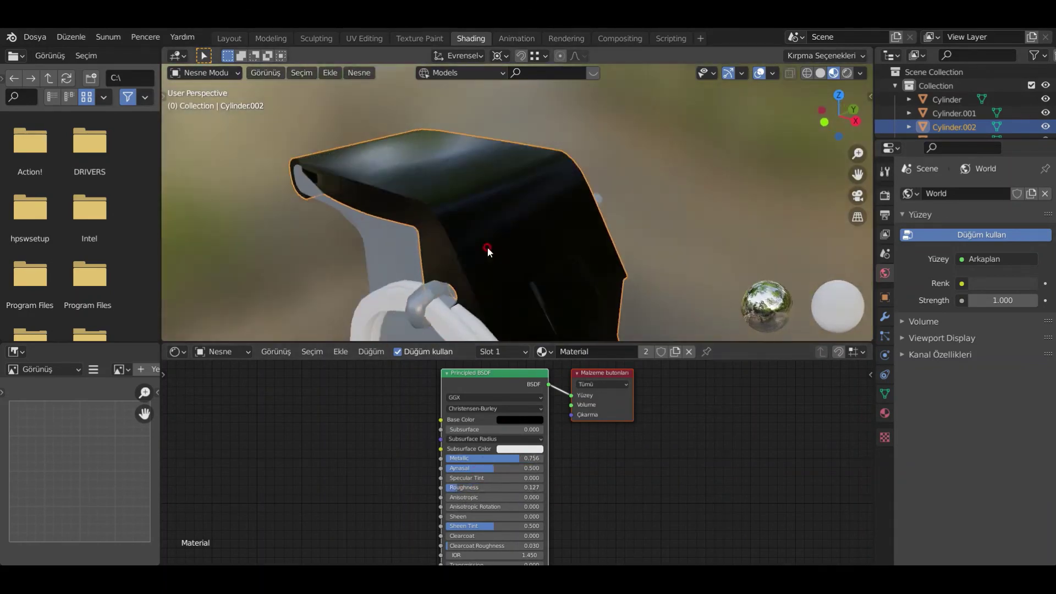
drag(534, 458, 515, 459)
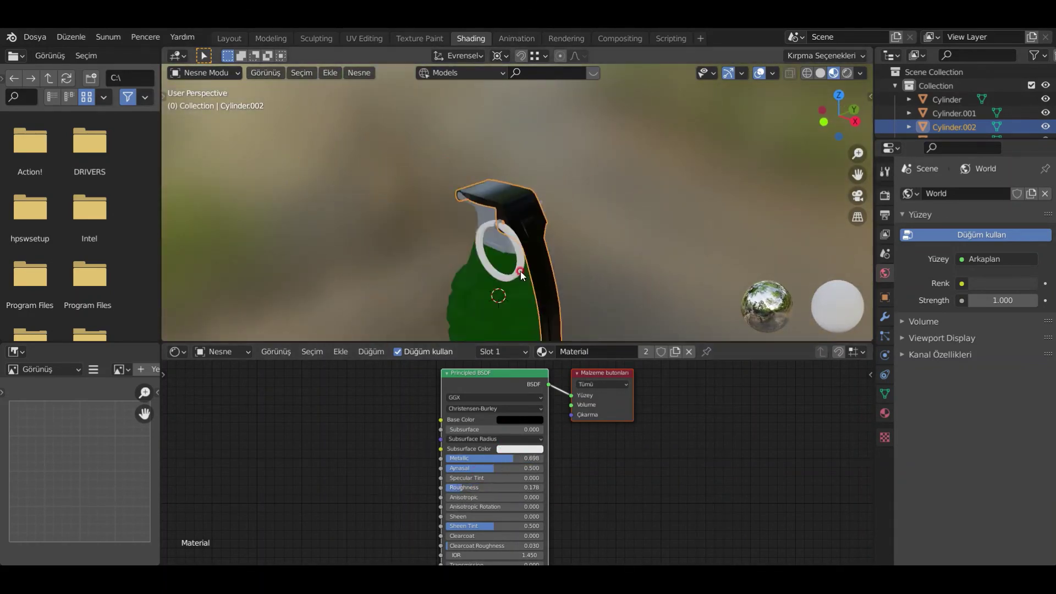
- Assign the safety lever's black material "Material" to the pull ring
click(543, 352)
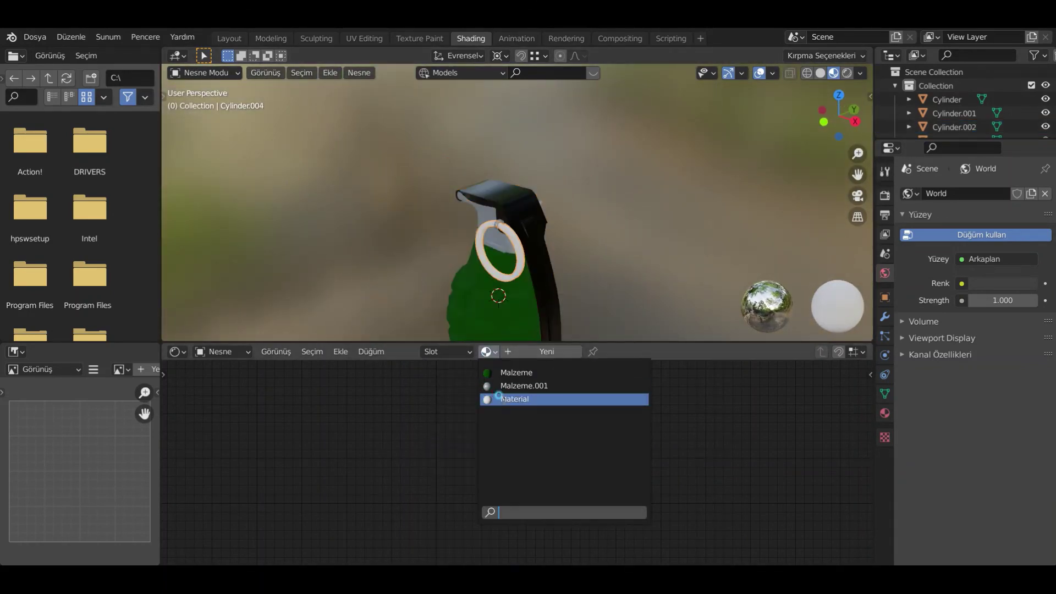
click(542, 370)
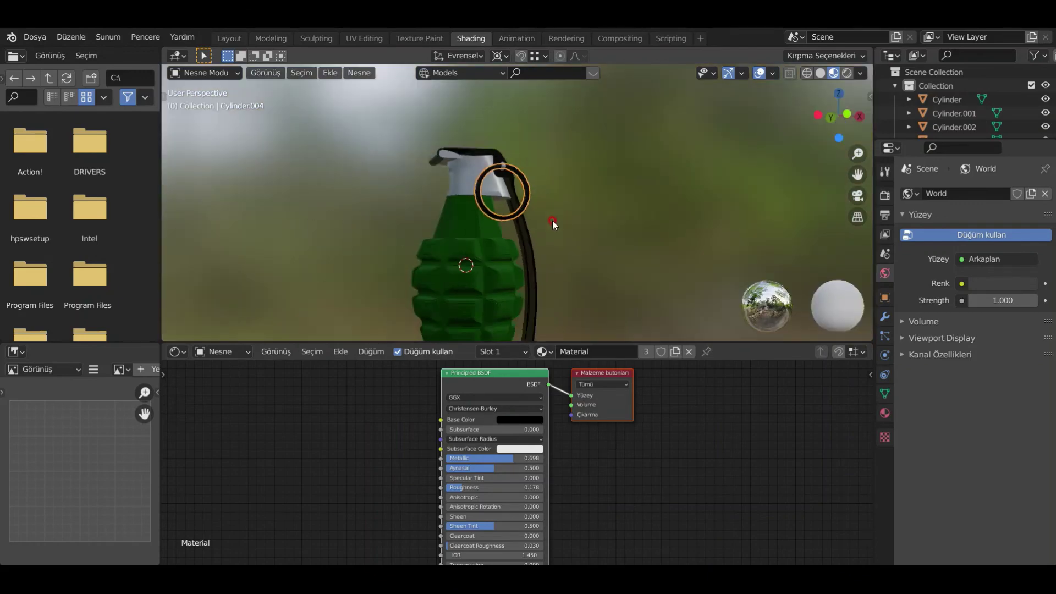
shift+middle_drag(552, 220, 539, 123)
middle_drag(522, 231, 488, 230)
- Return to the Layout workspace and examine the grenade body's segment faces and grooves up close in edit mode
scroll(504, 300, up, 3)
scroll(488, 229, up, 4)
click(221, 38)
scroll(591, 419, up, 4)
click(591, 419)
key(Tab)
middle_drag(591, 419, 564, 366)
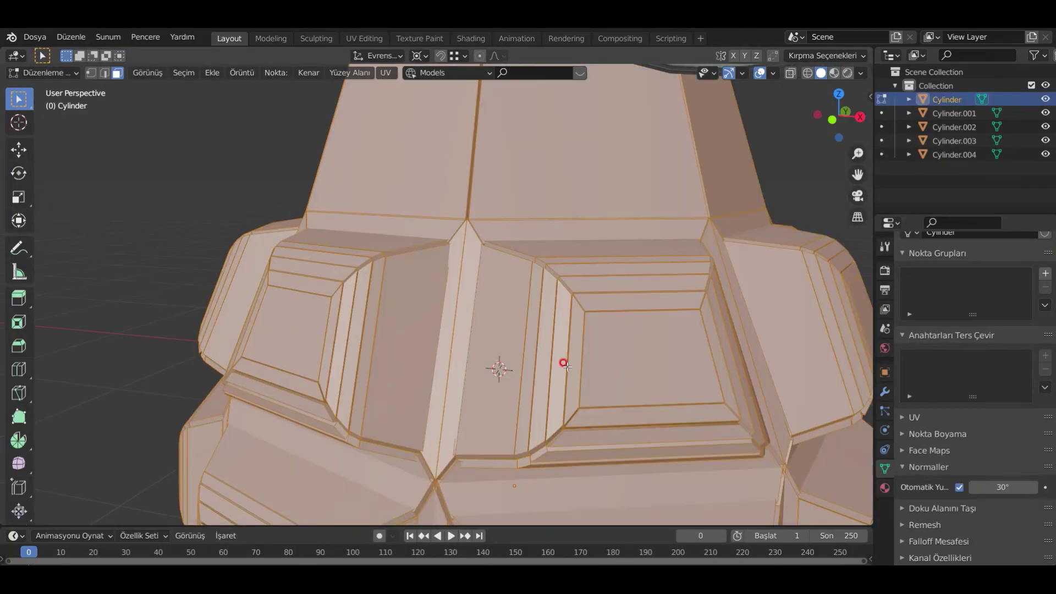
scroll(487, 307, up, 3)
scroll(668, 303, down, 2)
middle_drag(667, 303, 528, 291)
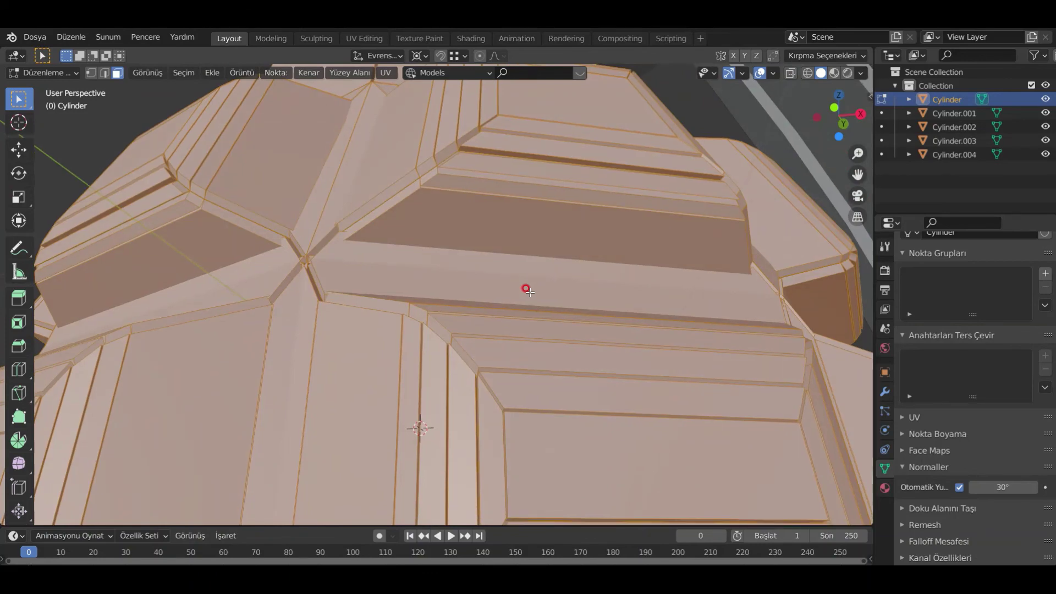
scroll(528, 291, down, 5)
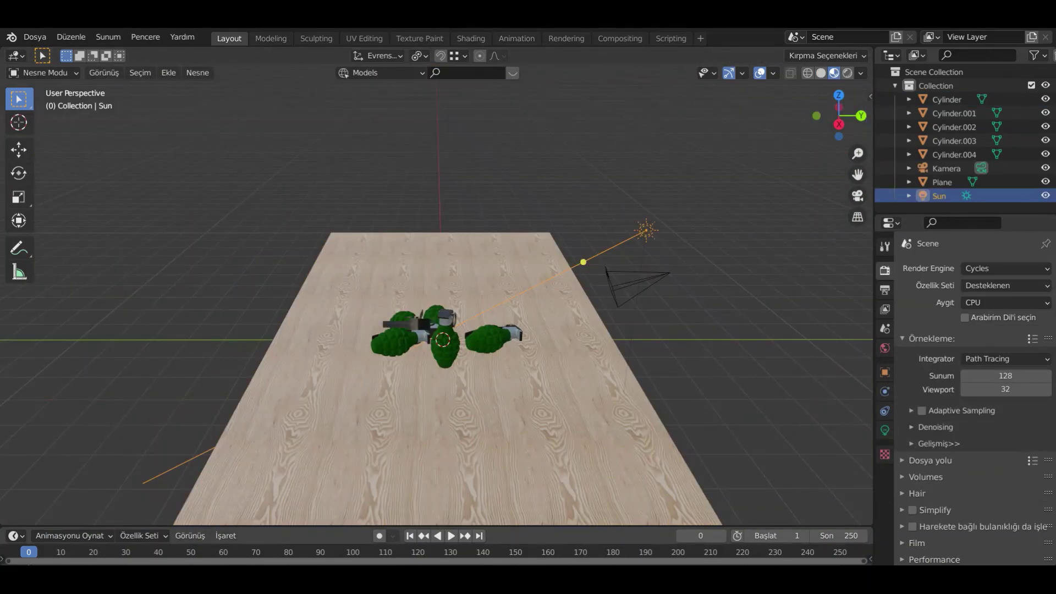